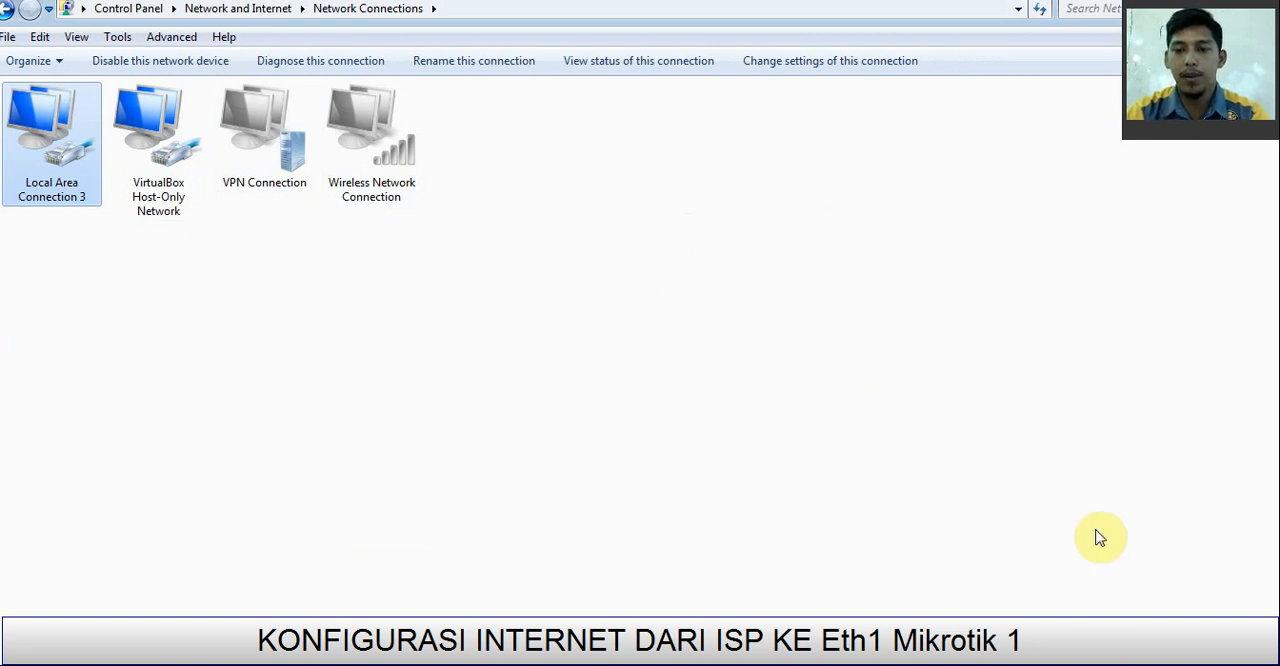
# Step: Switch to WinBox, refresh the neighbor list, connect to the discovered MikroTik RB941-2nD as admin, and maximize the session window
pyautogui.click(1258, 2)
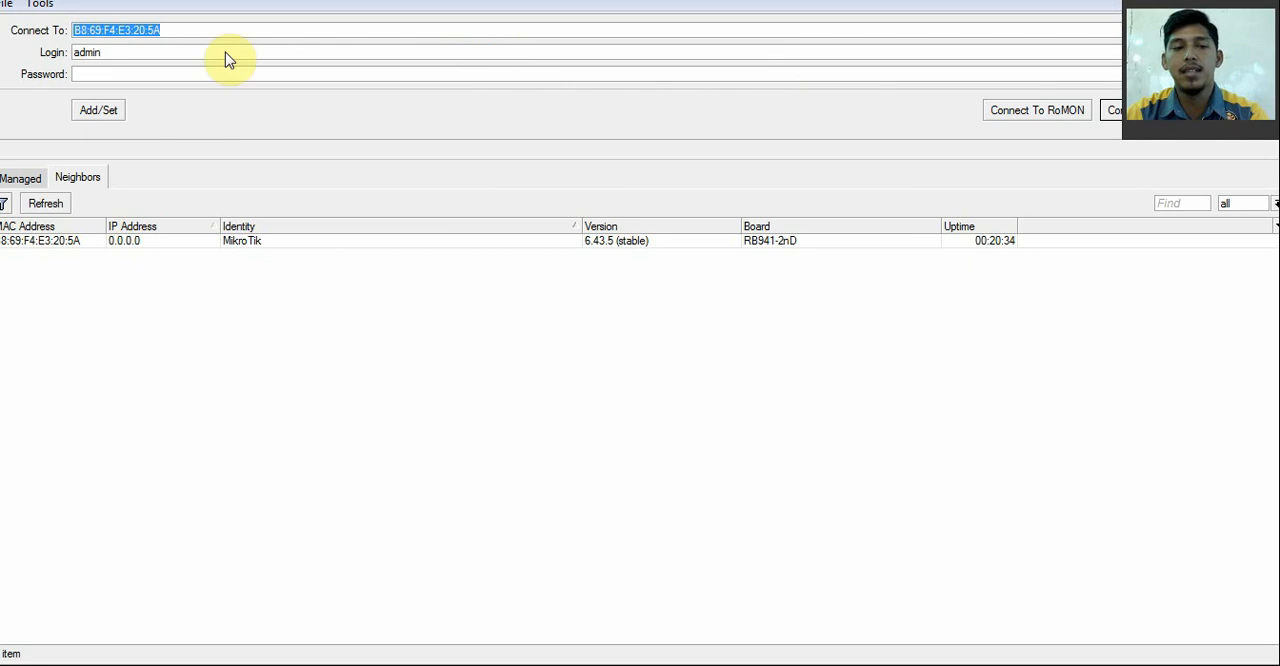
pyautogui.click(65, 205)
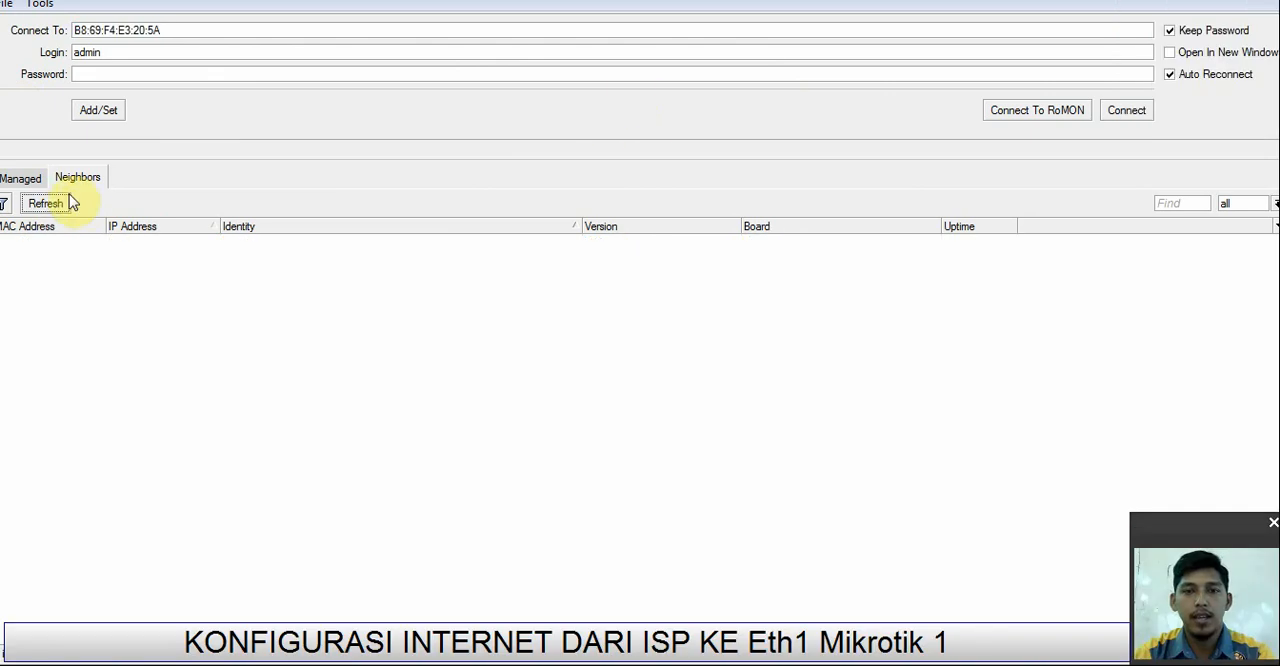
pyautogui.click(24, 180)
pyautogui.click(72, 179)
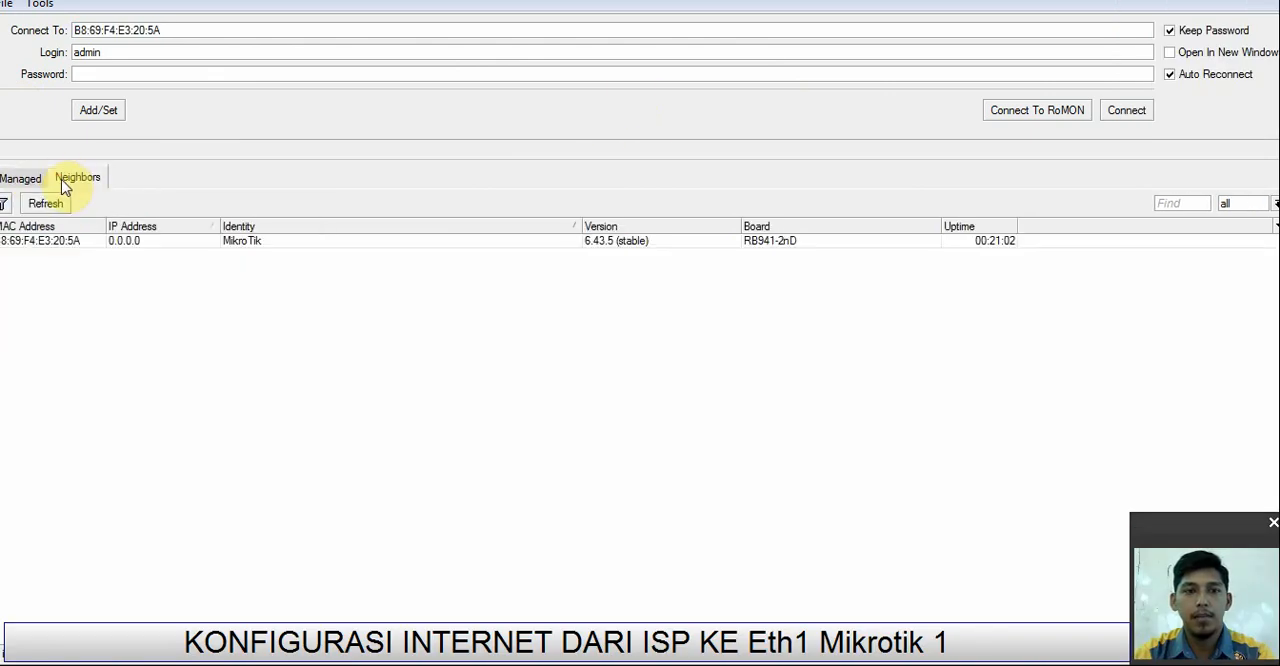
pyautogui.click(63, 243)
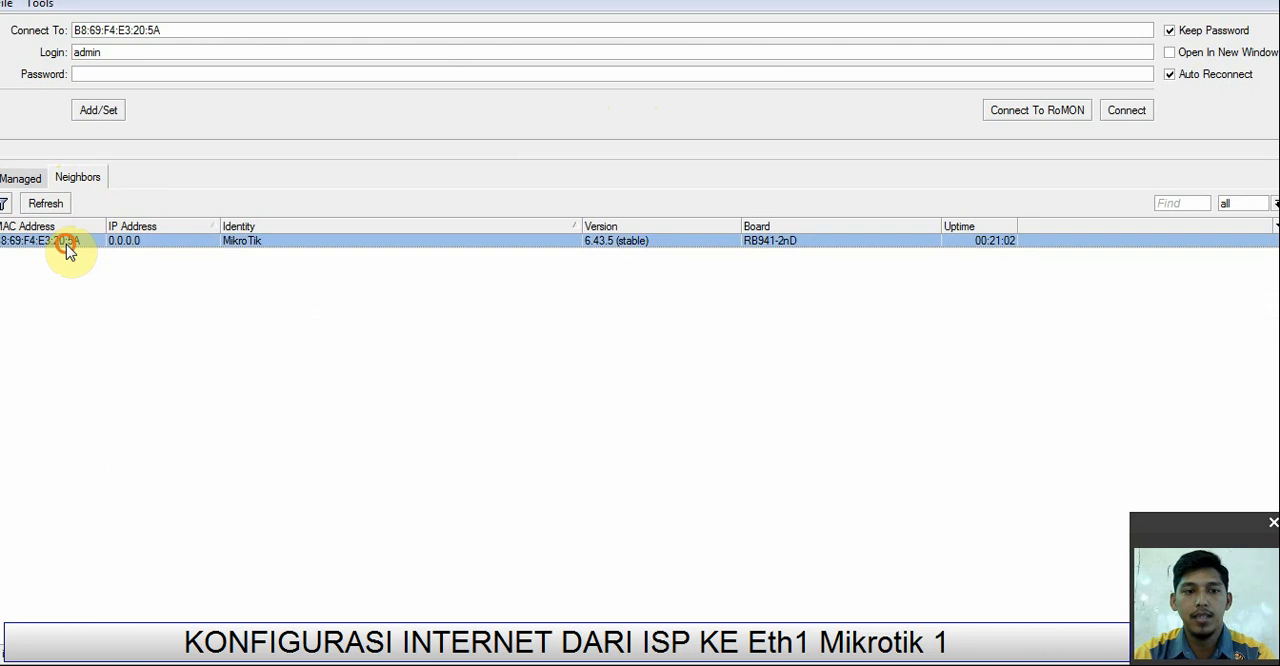
pyautogui.click(1126, 110)
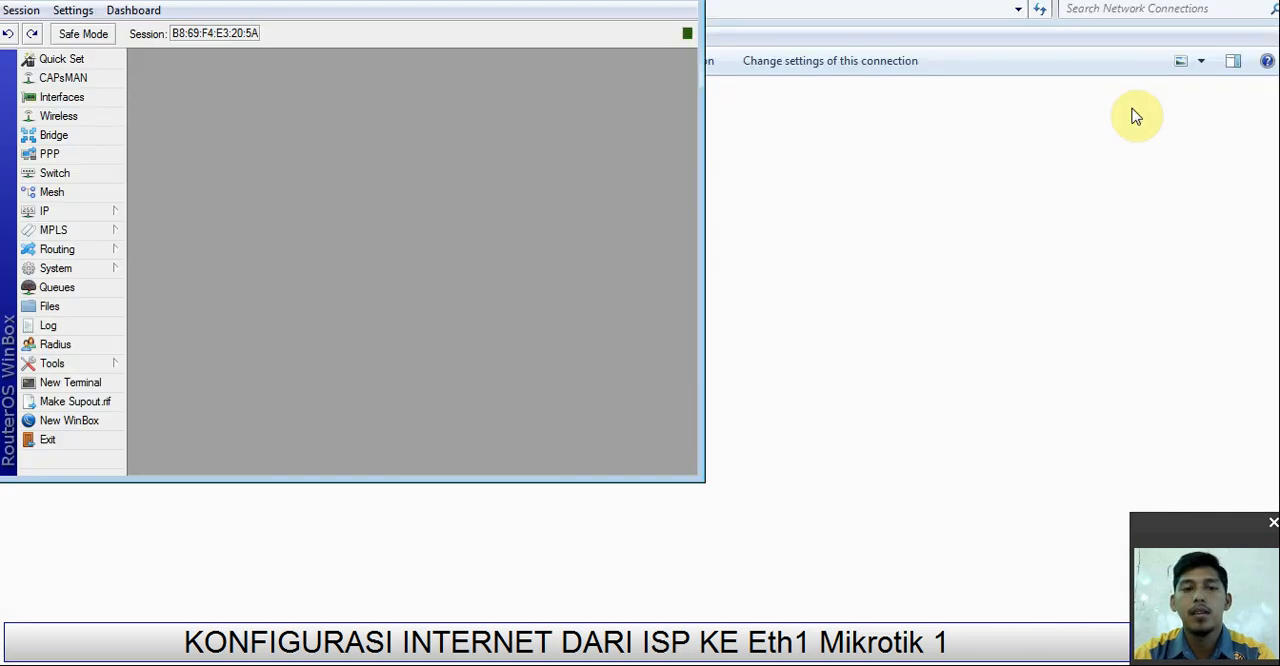
pyautogui.doubleClick(400, 1)
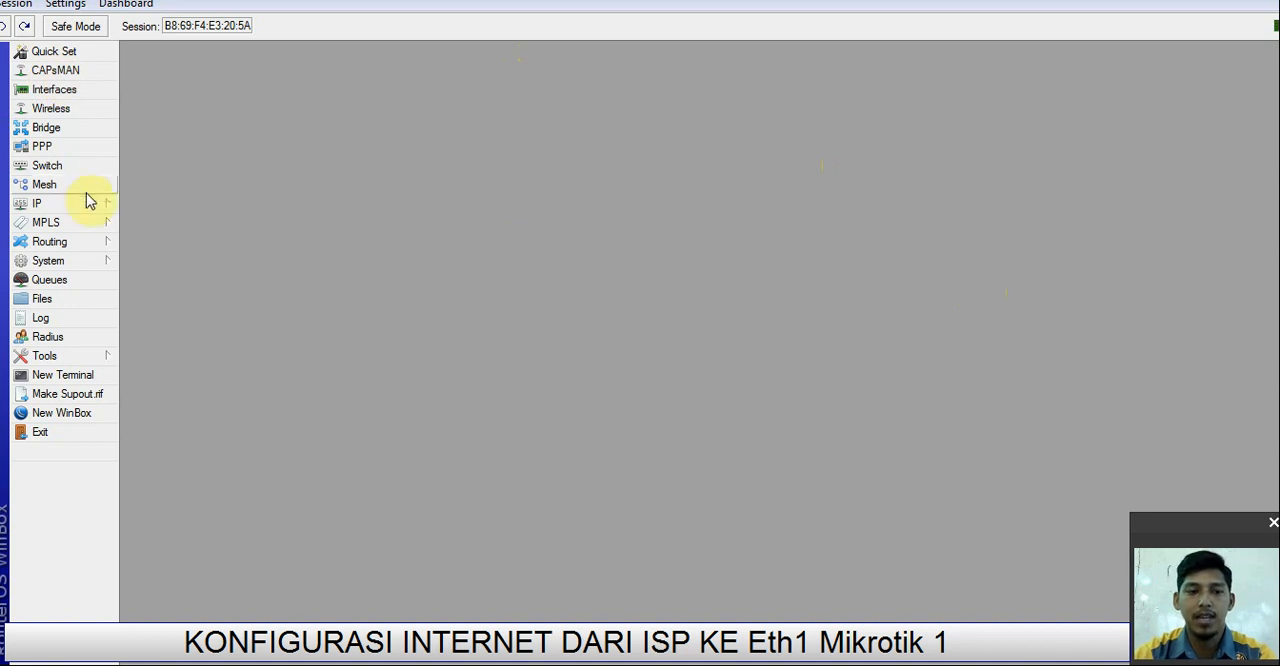
# Step: Change the router's system identity to the administrator's full name
pyautogui.click(42, 262)
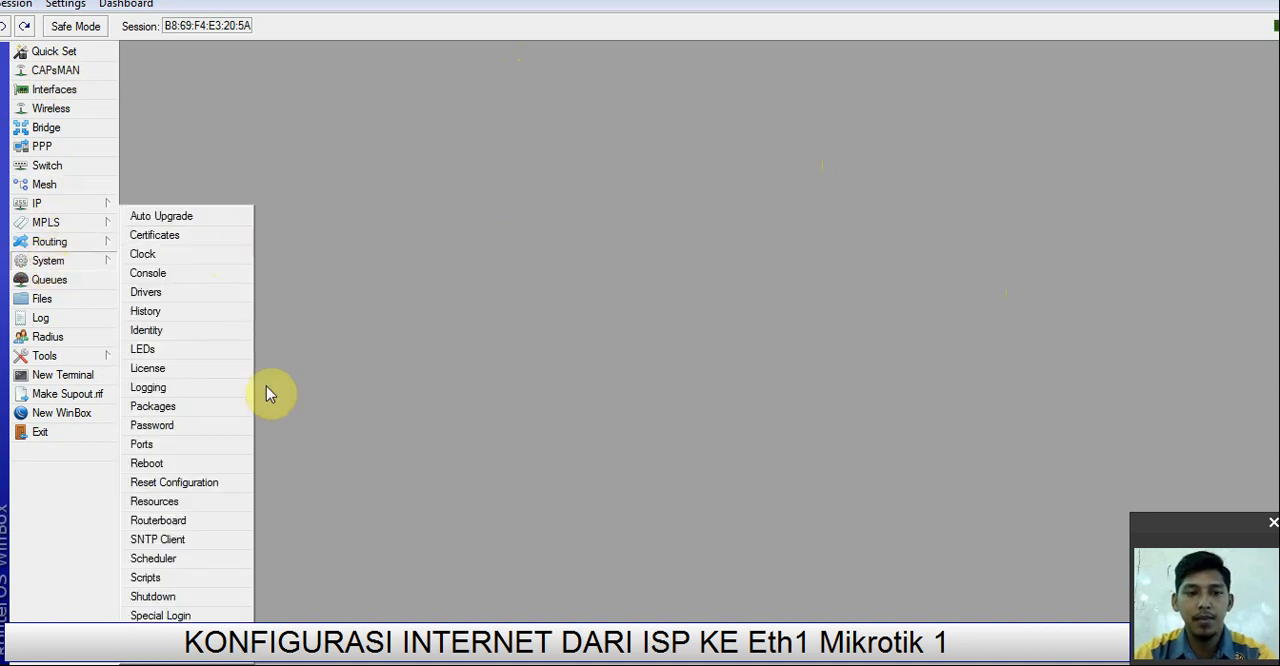
pyautogui.click(162, 338)
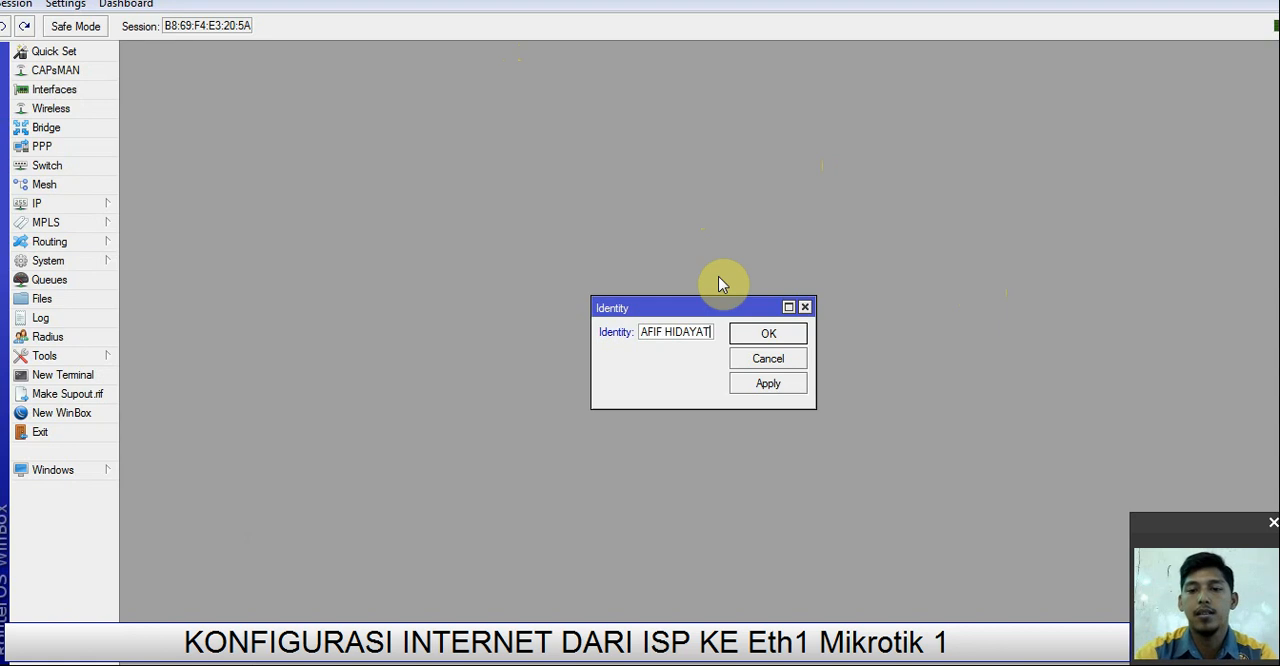
pyautogui.click(760, 334)
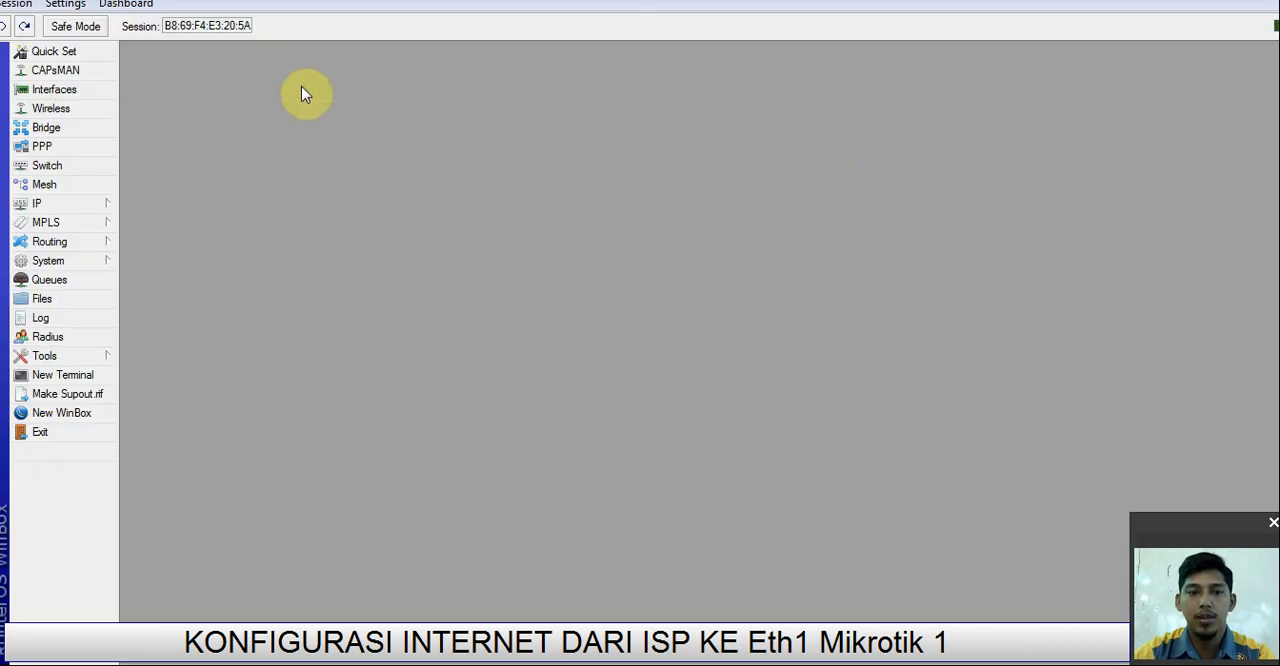
# Step: Add the IP address 10.10.10.2/30 to interface ether1
pyautogui.click(50, 207)
pyautogui.click(165, 244)
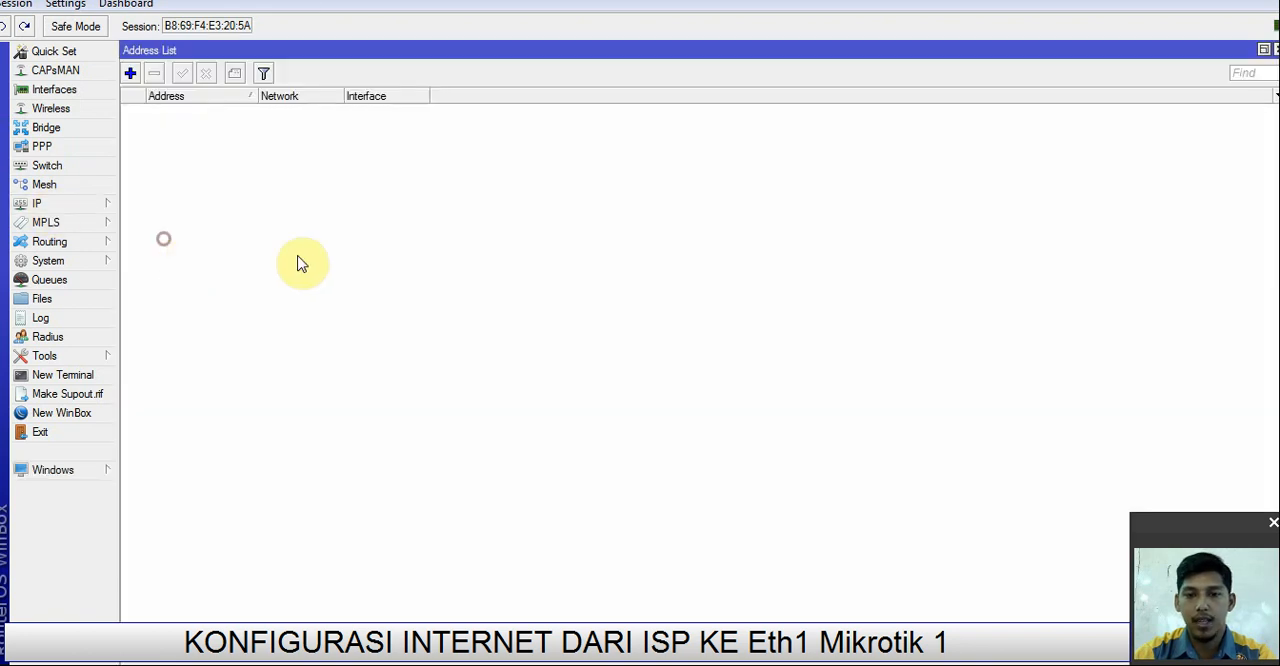
pyautogui.click(128, 74)
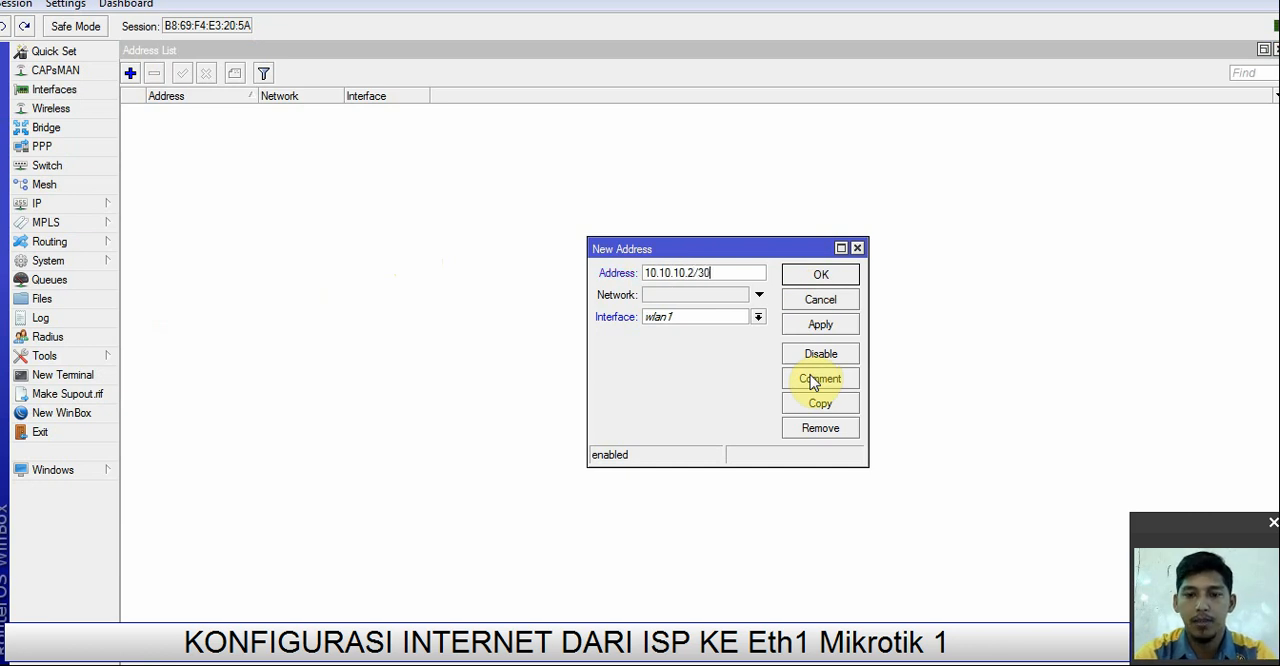
pyautogui.click(752, 318)
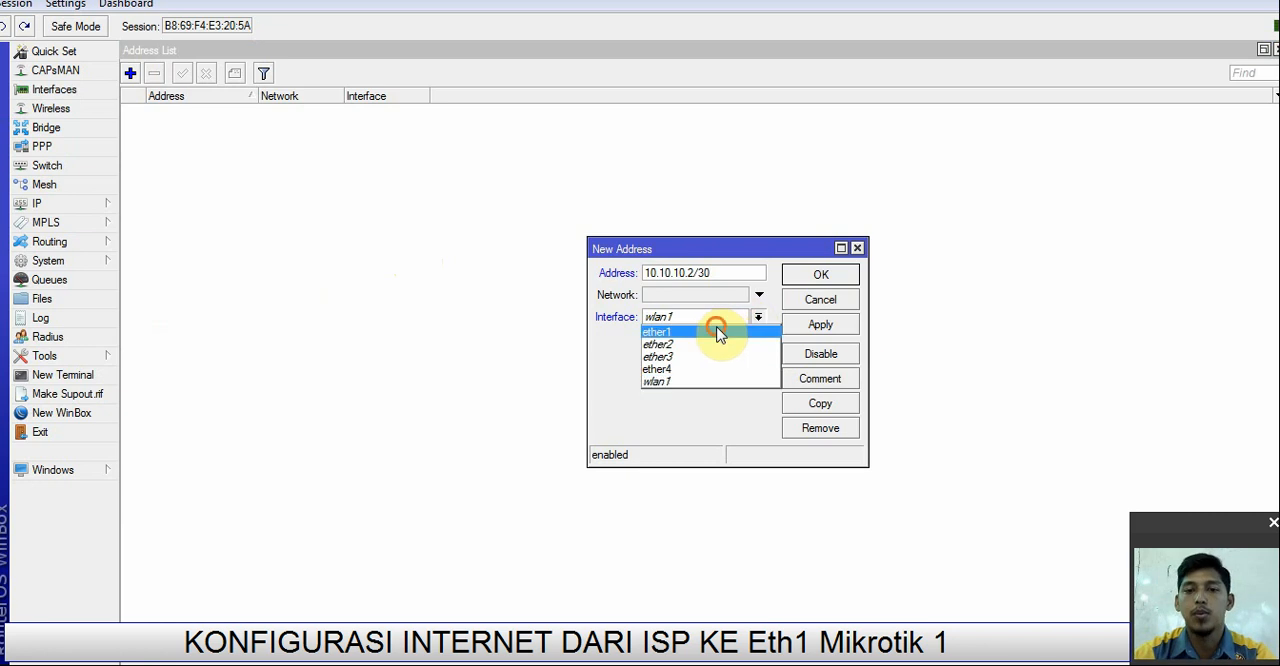
pyautogui.click(715, 332)
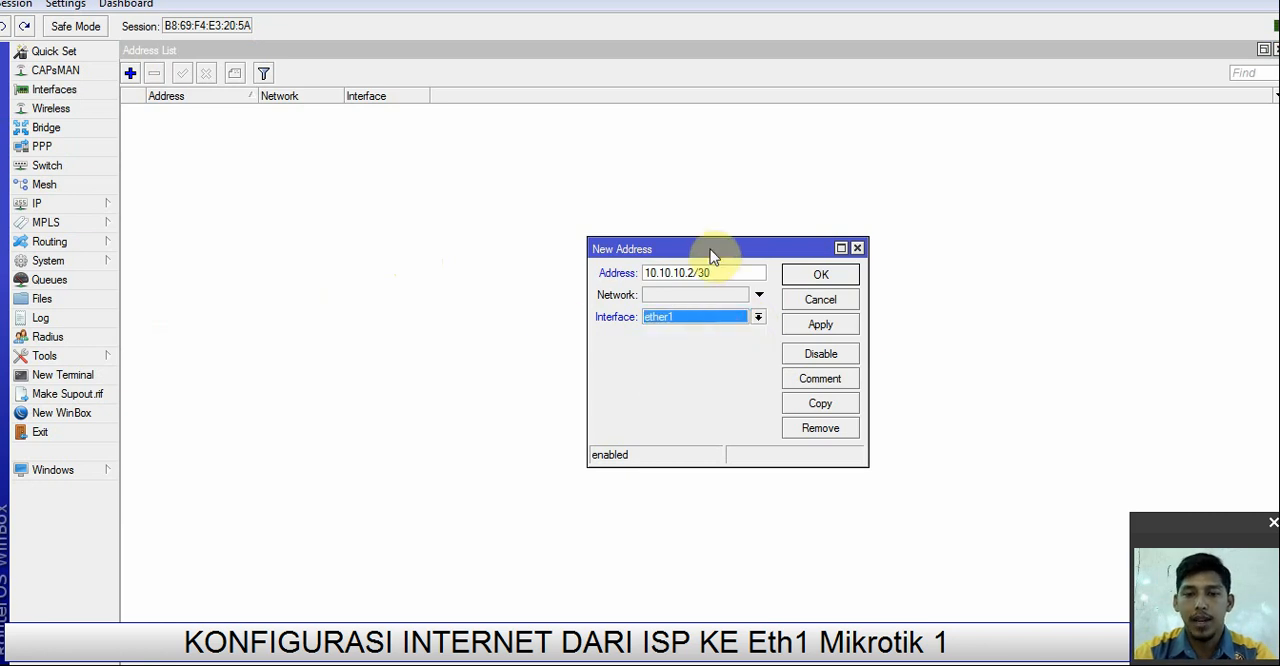
pyautogui.click(822, 275)
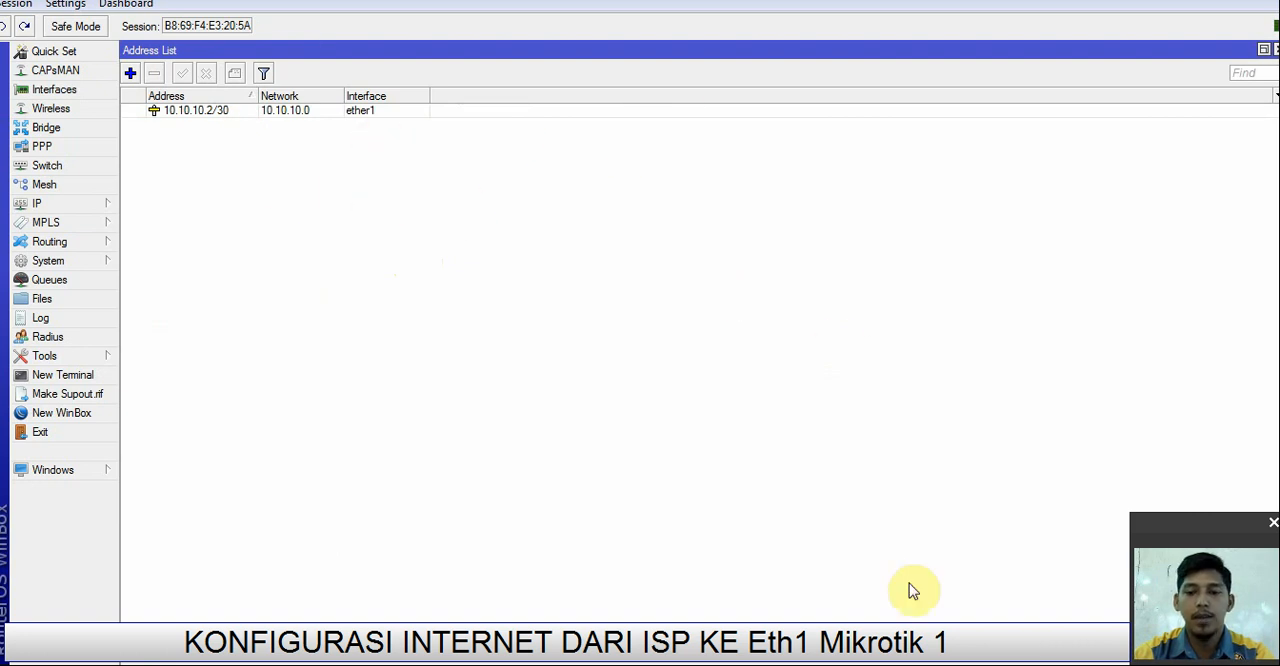
# Step: Set the router's DNS servers to 8.8.8.8 and 8.8.4.4
pyautogui.click(45, 204)
pyautogui.click(185, 343)
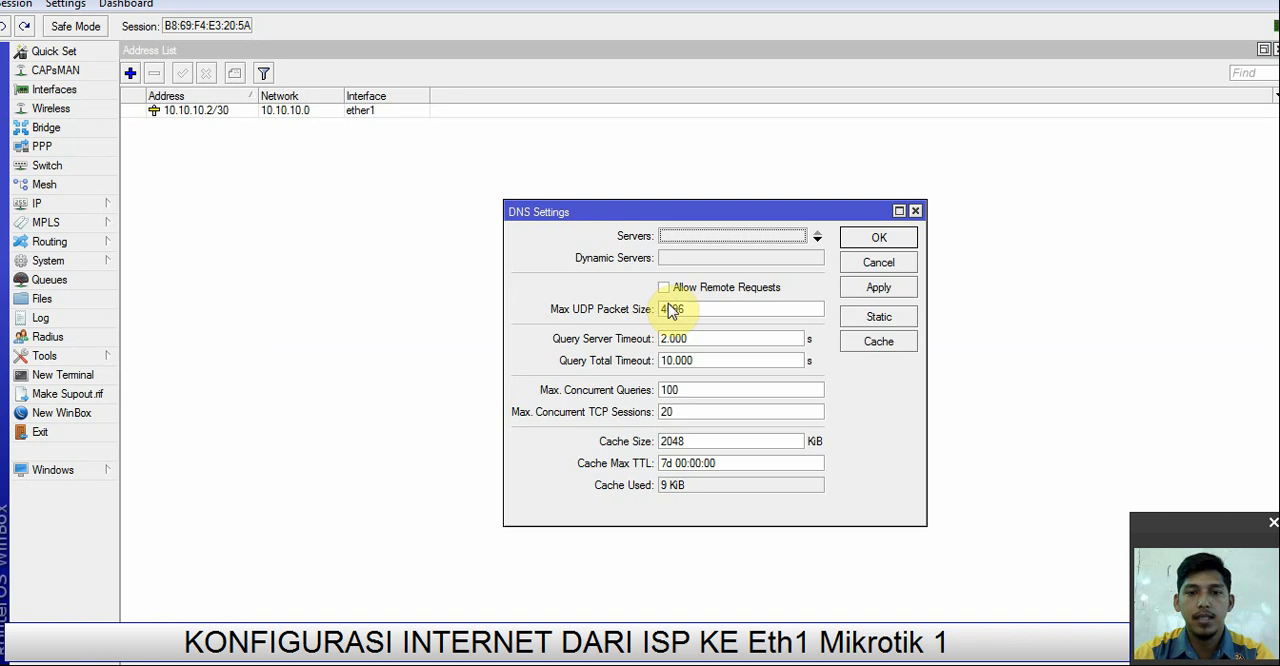
pyautogui.doubleClick(714, 237)
pyautogui.write('8.8.8.8')
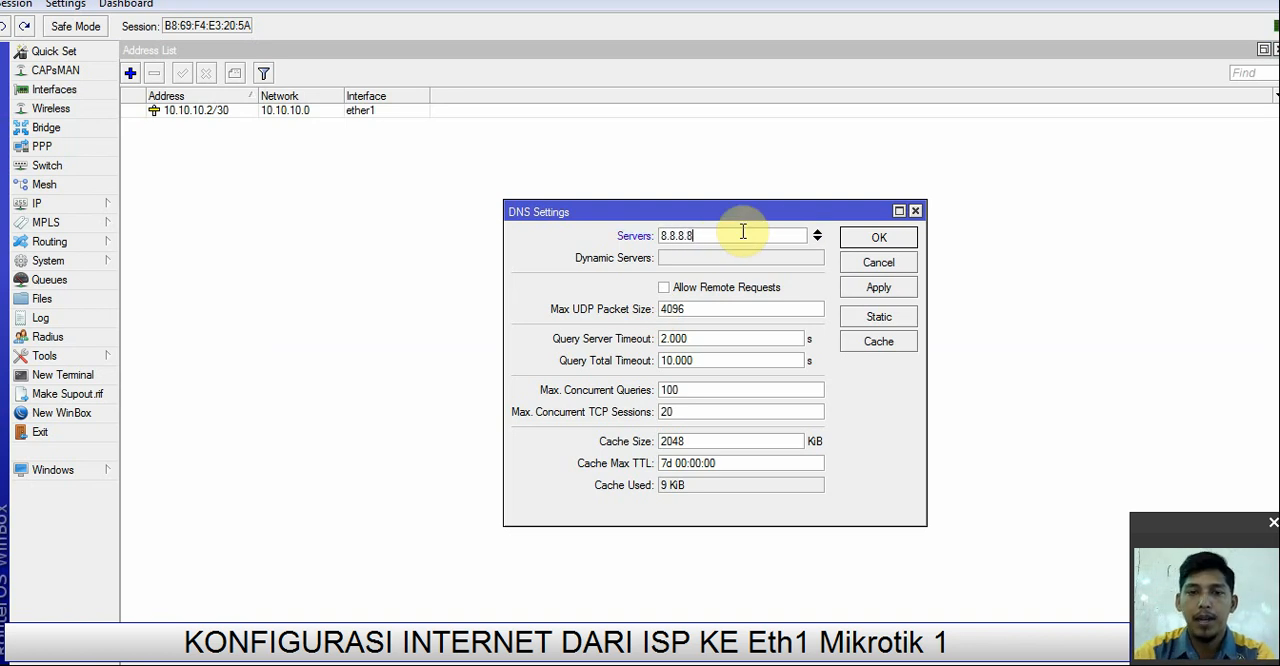
pyautogui.click(820, 238)
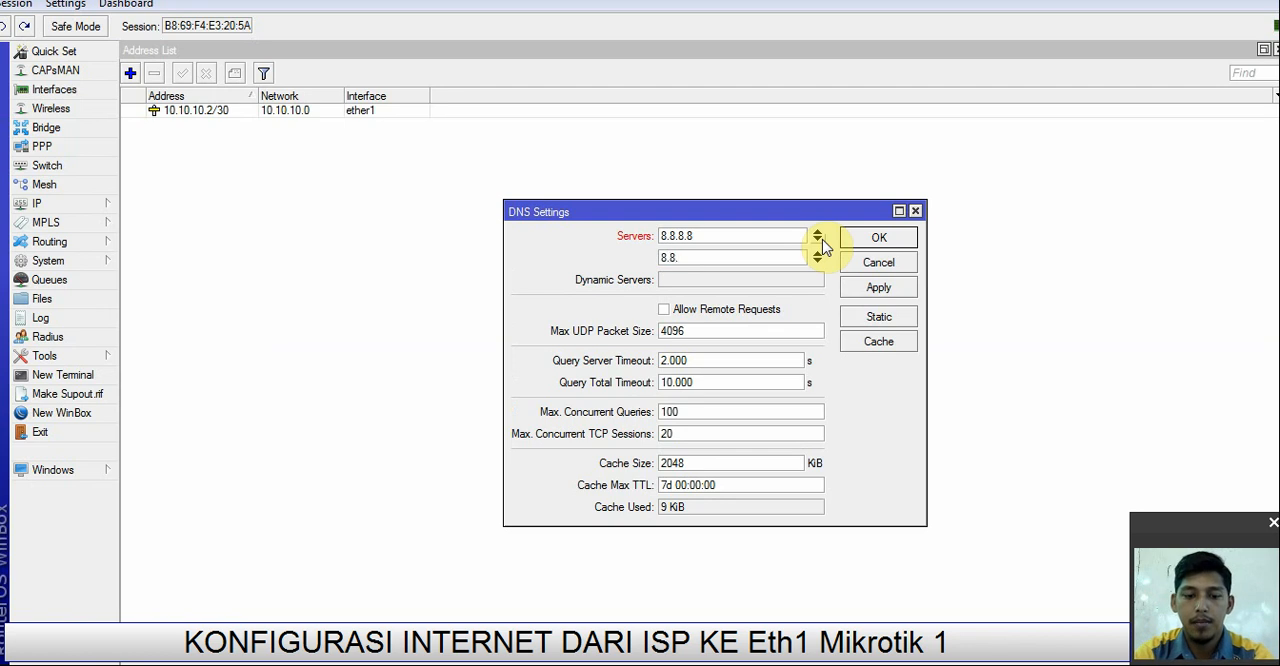
pyautogui.click(866, 286)
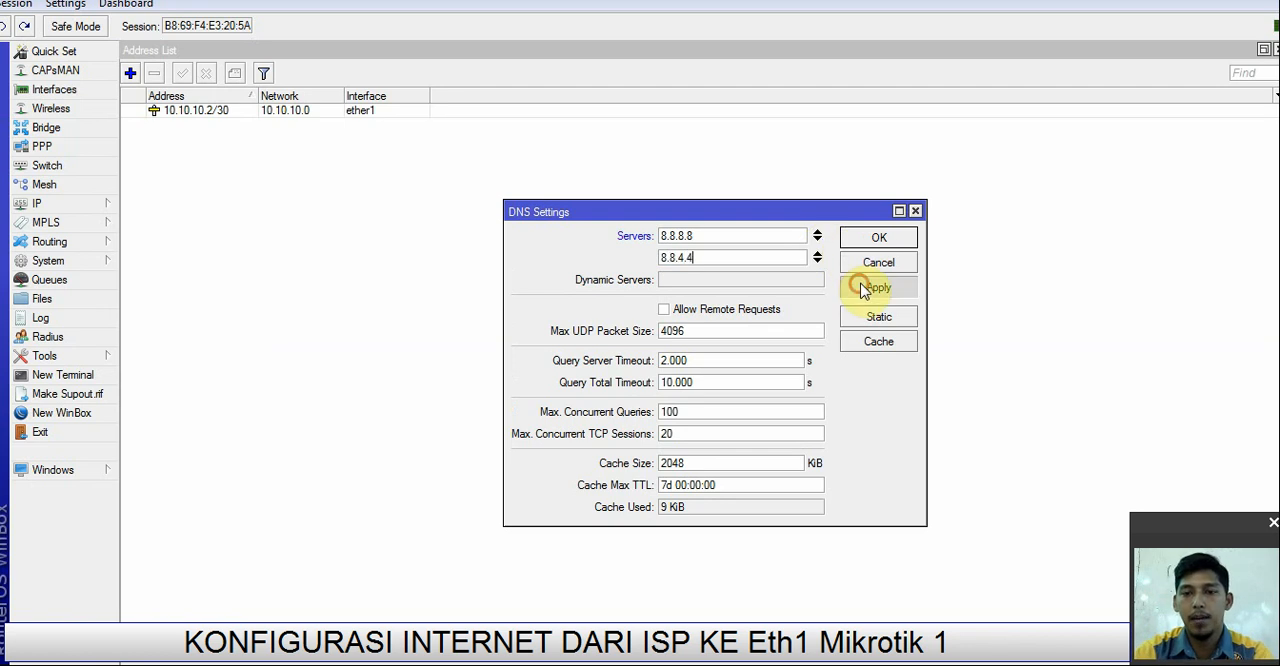
pyautogui.click(868, 240)
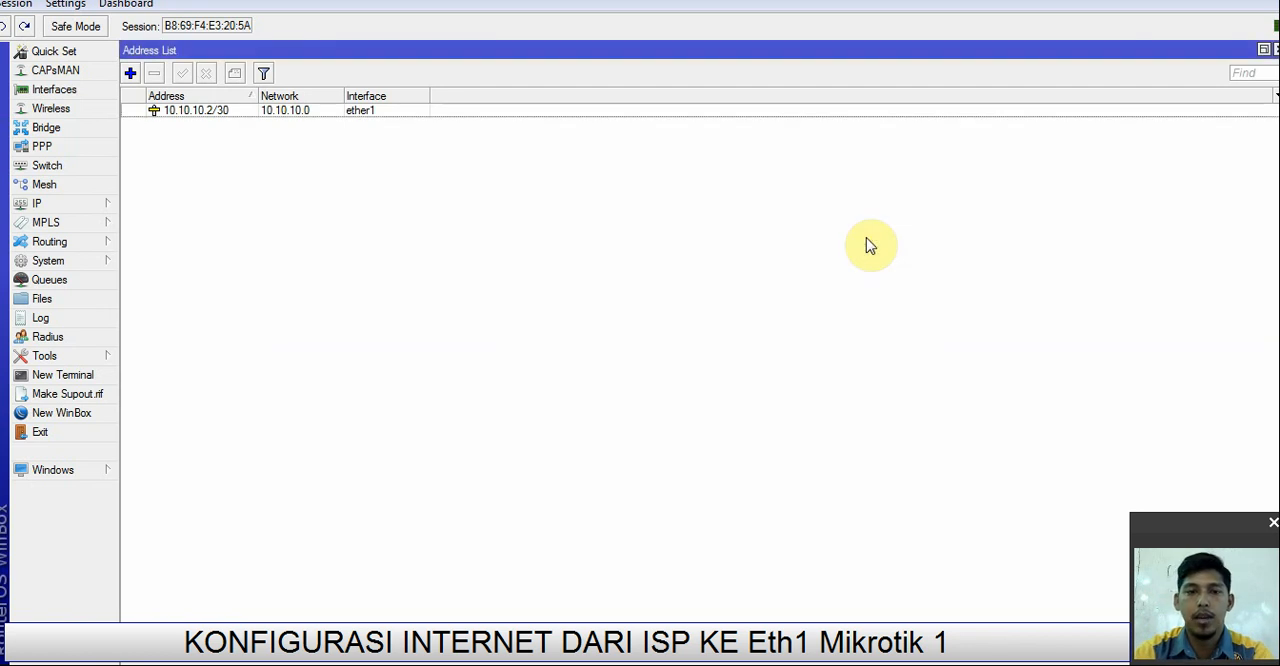
# Step: Start a new firewall NAT rule in the srcnat chain with ether1 as its out interface
pyautogui.click(30, 205)
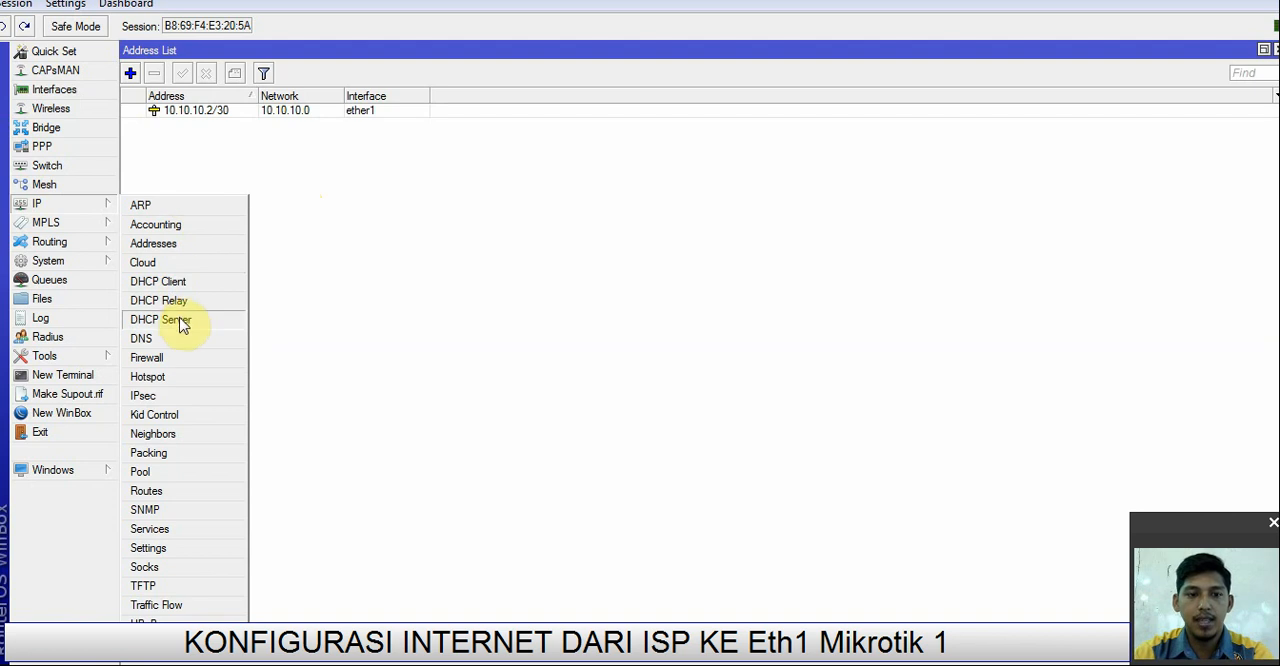
pyautogui.click(178, 358)
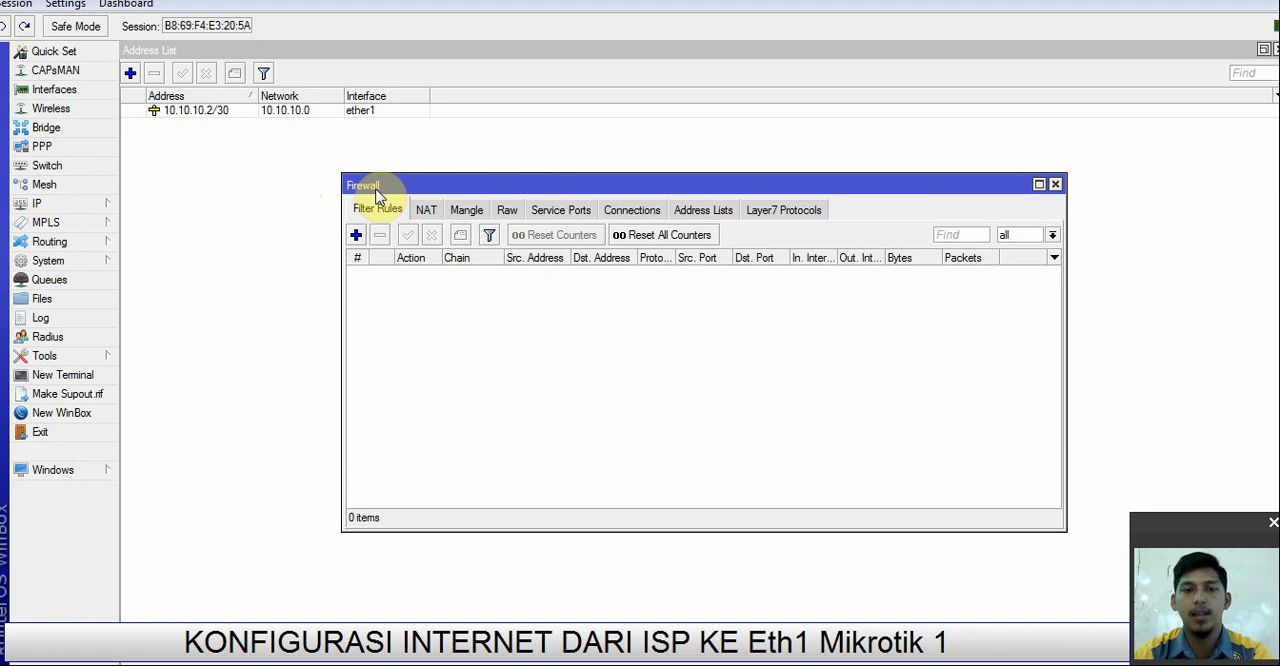
pyautogui.click(425, 212)
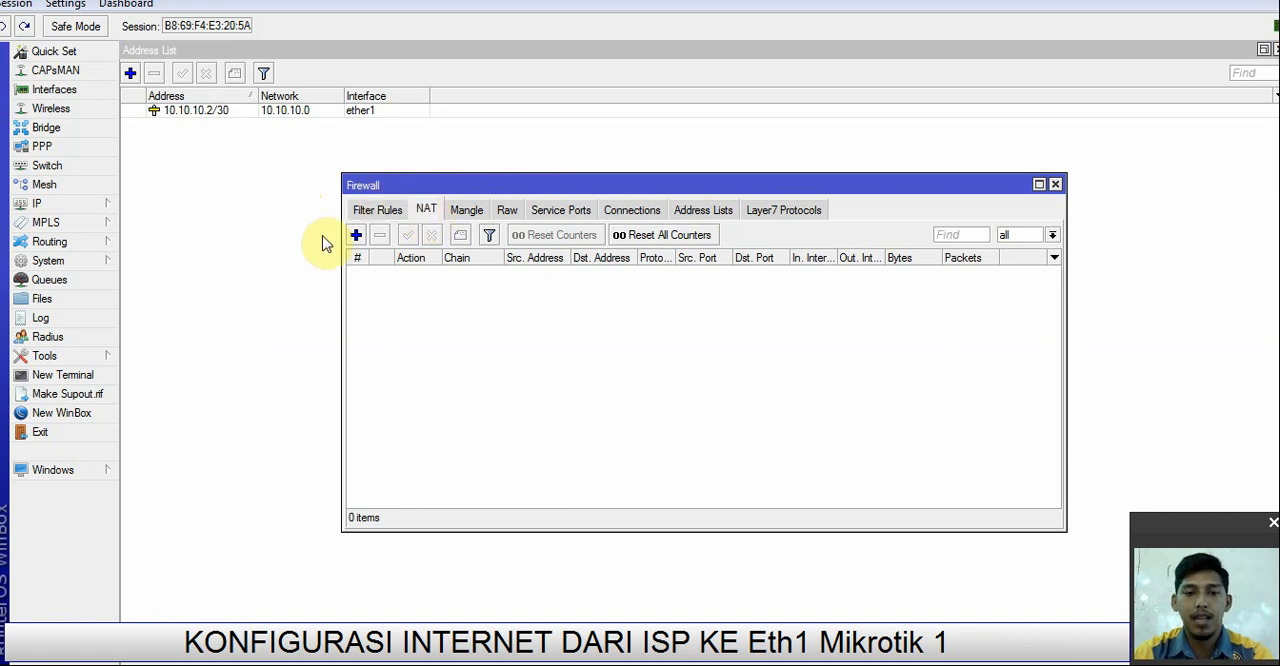
pyautogui.click(356, 236)
pyautogui.click(562, 159)
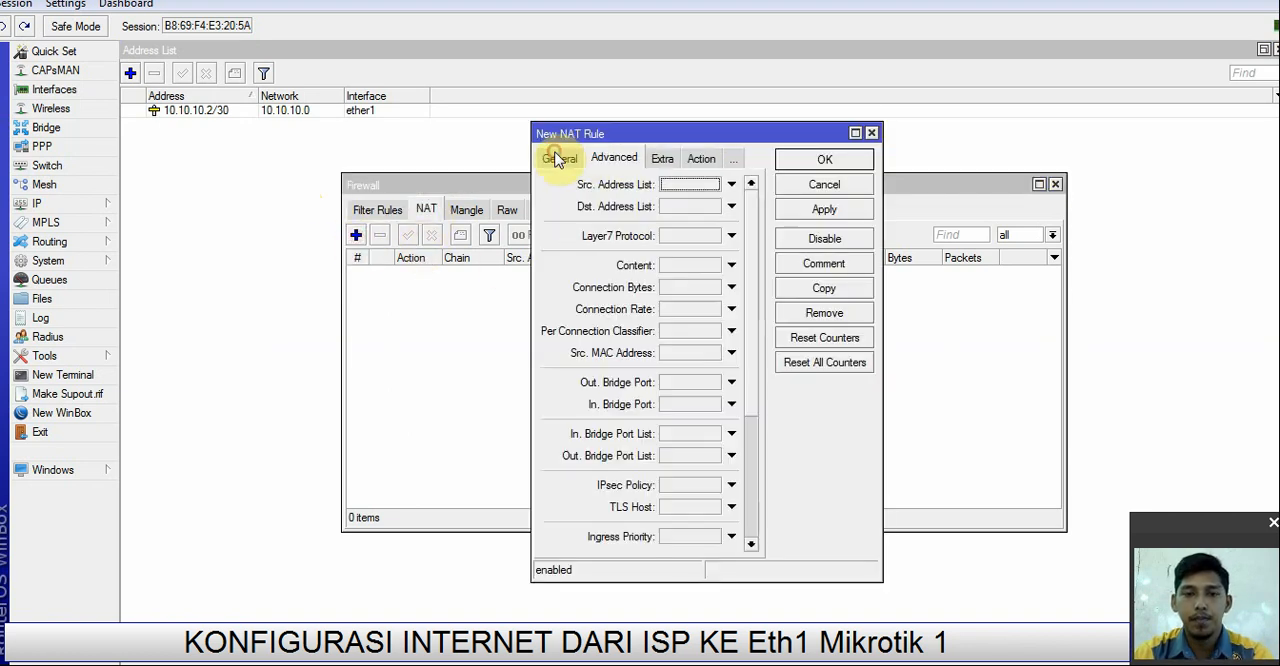
pyautogui.click(557, 159)
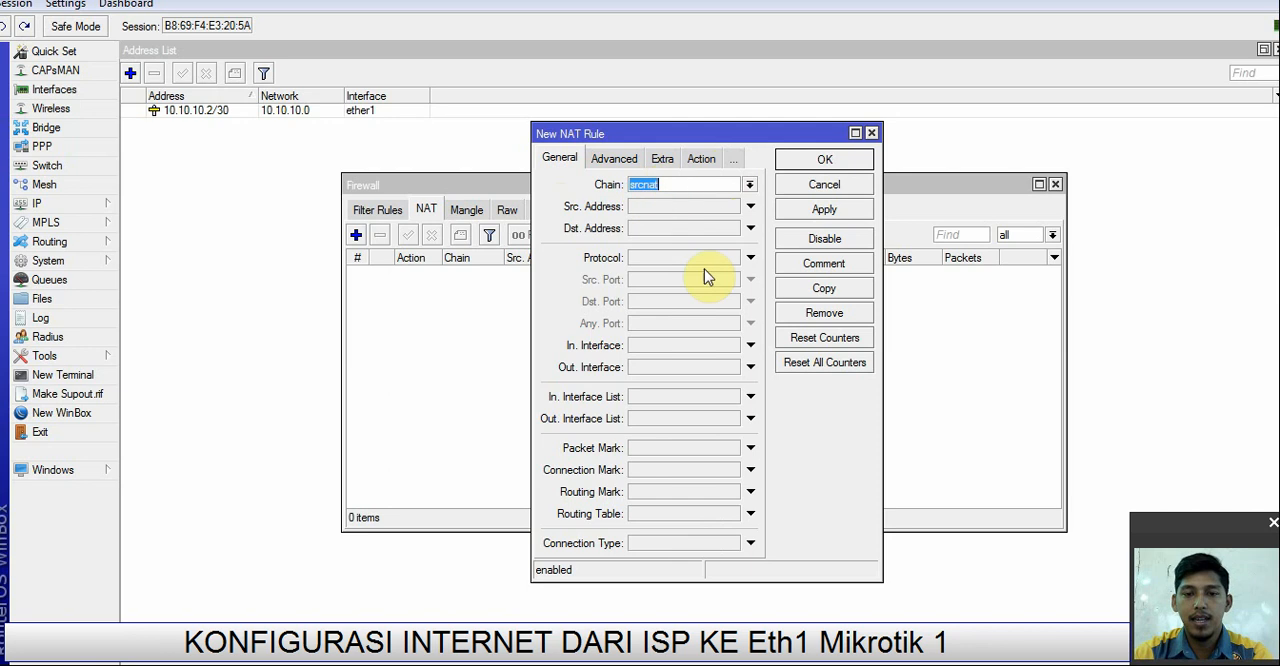
pyautogui.click(750, 367)
pyautogui.click(734, 367)
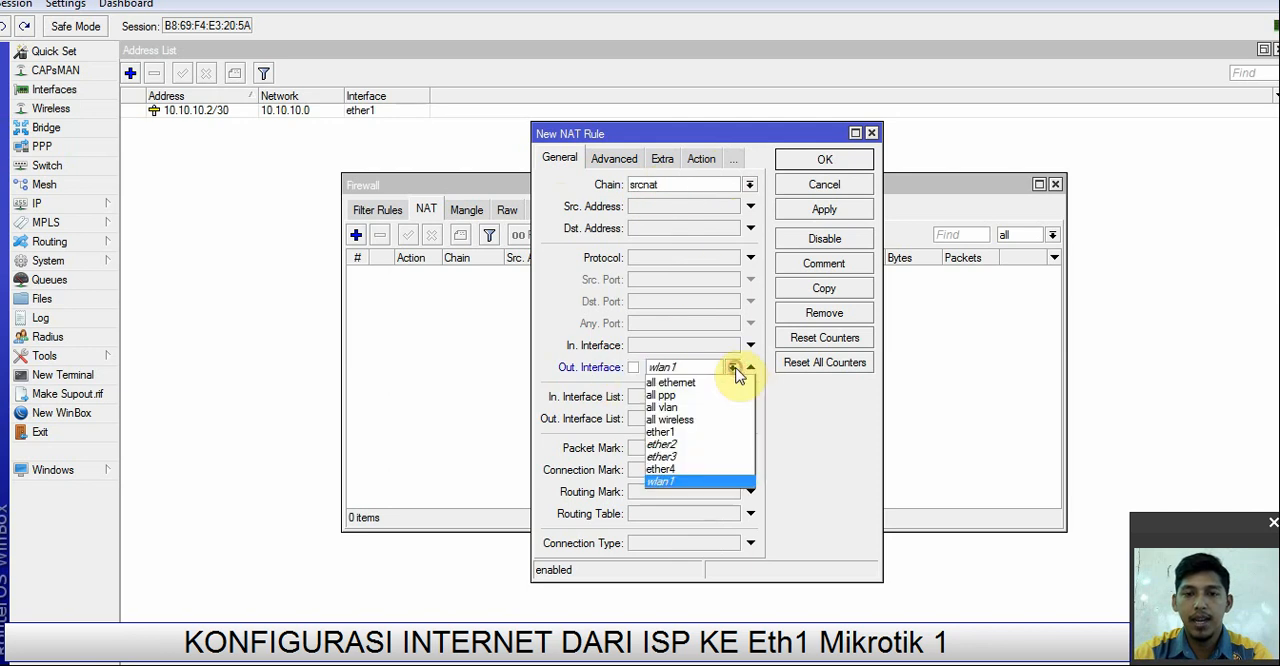
pyautogui.click(672, 432)
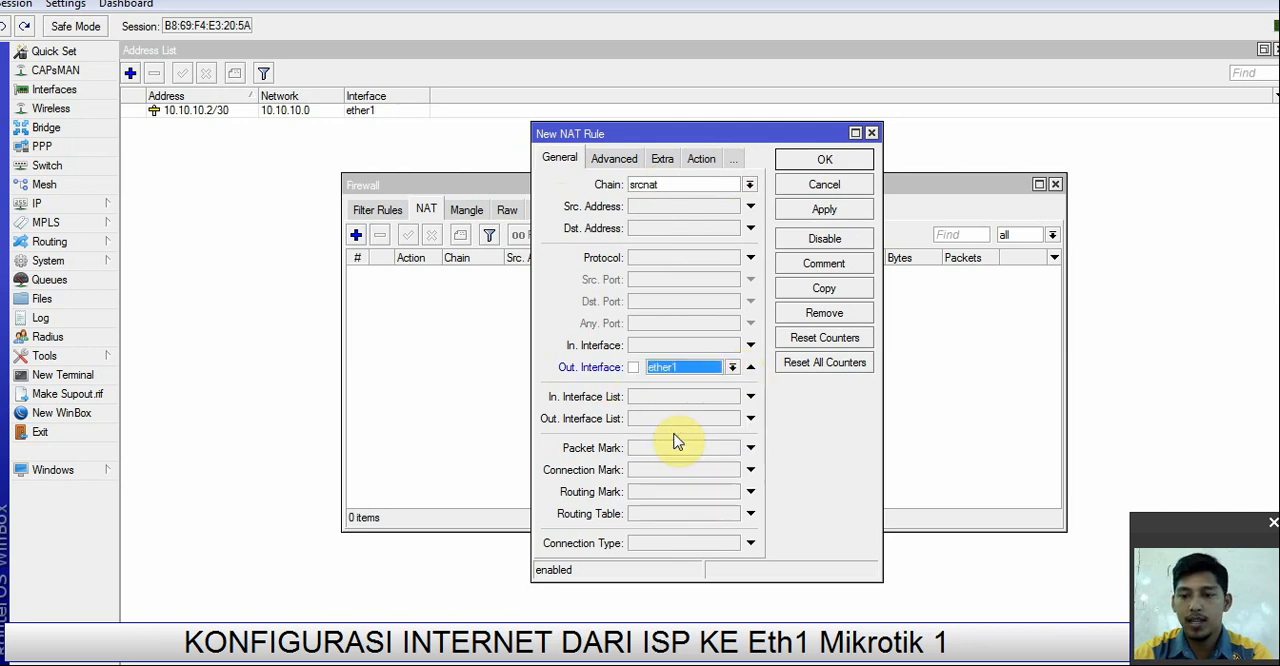
# Step: Set the NAT rule's action to masquerade, save the rule, and close the firewall window
pyautogui.click(700, 160)
pyautogui.click(651, 186)
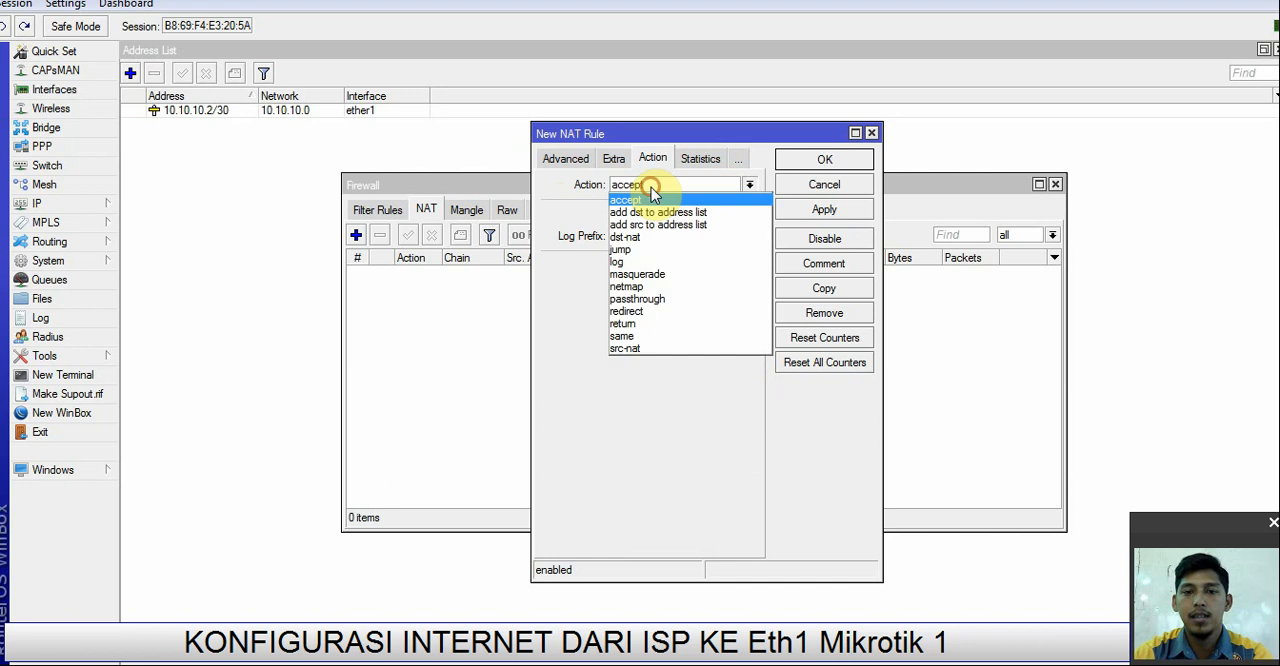
pyautogui.click(652, 273)
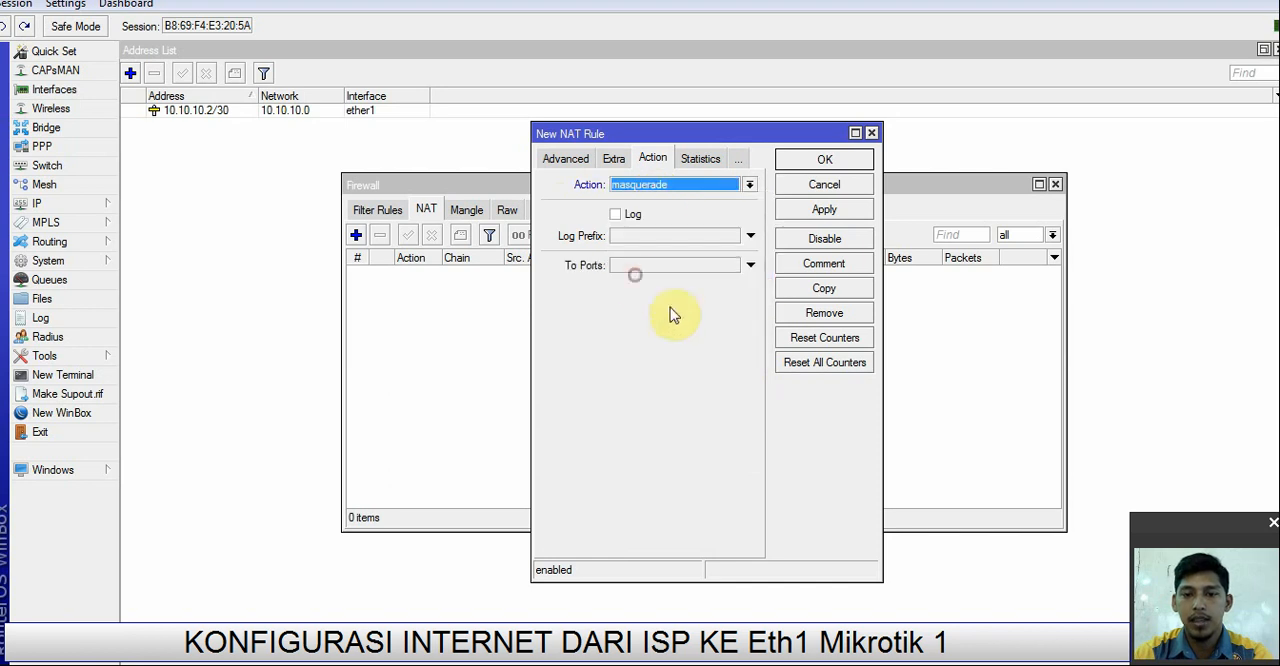
pyautogui.click(824, 209)
pyautogui.click(824, 159)
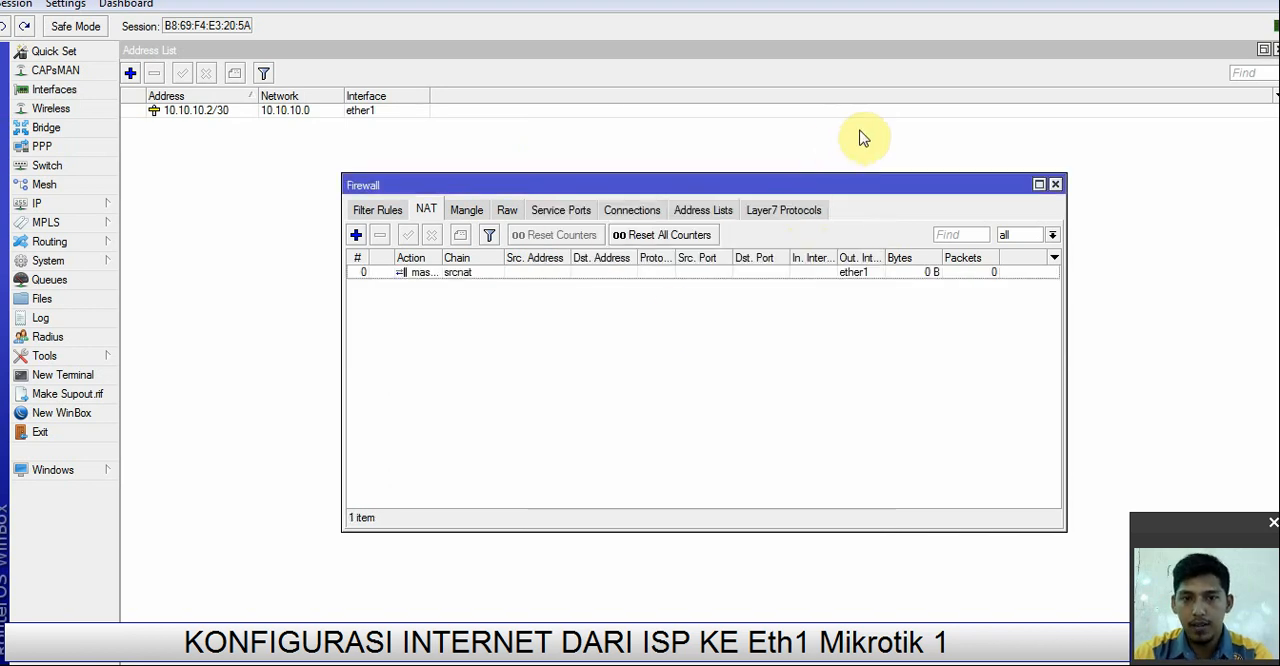
pyautogui.click(1055, 185)
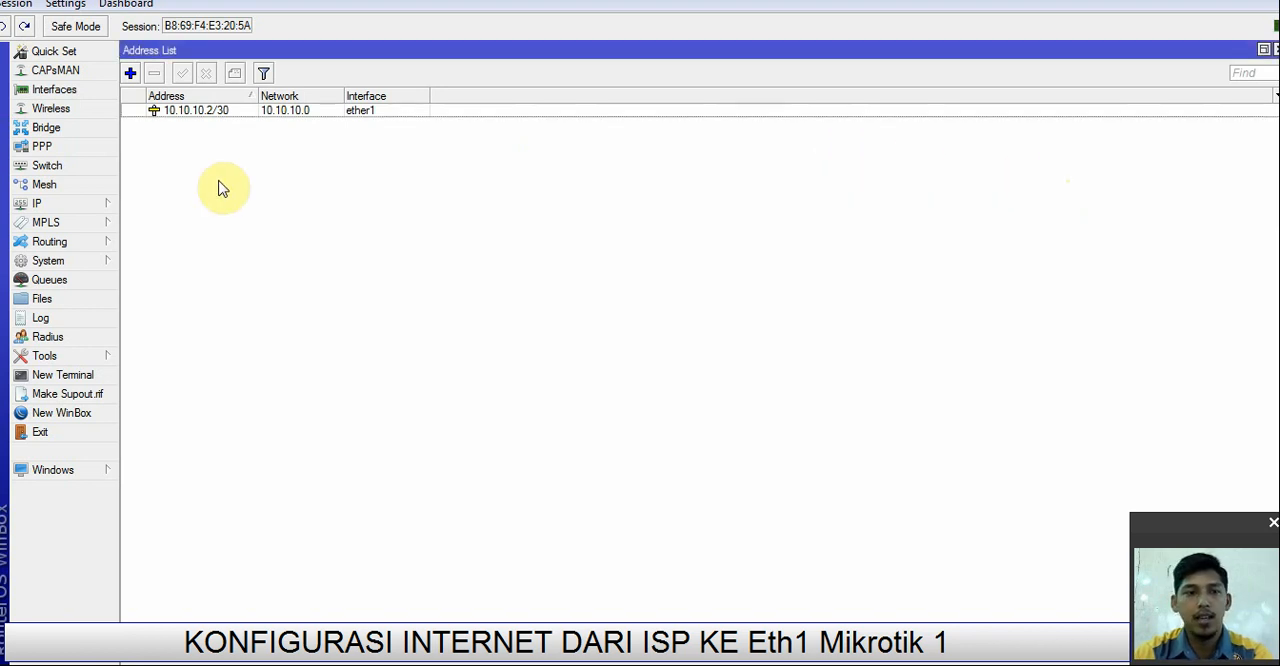
# Step: Add a default route for 0.0.0.0/0 through gateway 10.10.10.1 and close the route list
pyautogui.click(70, 206)
pyautogui.click(176, 493)
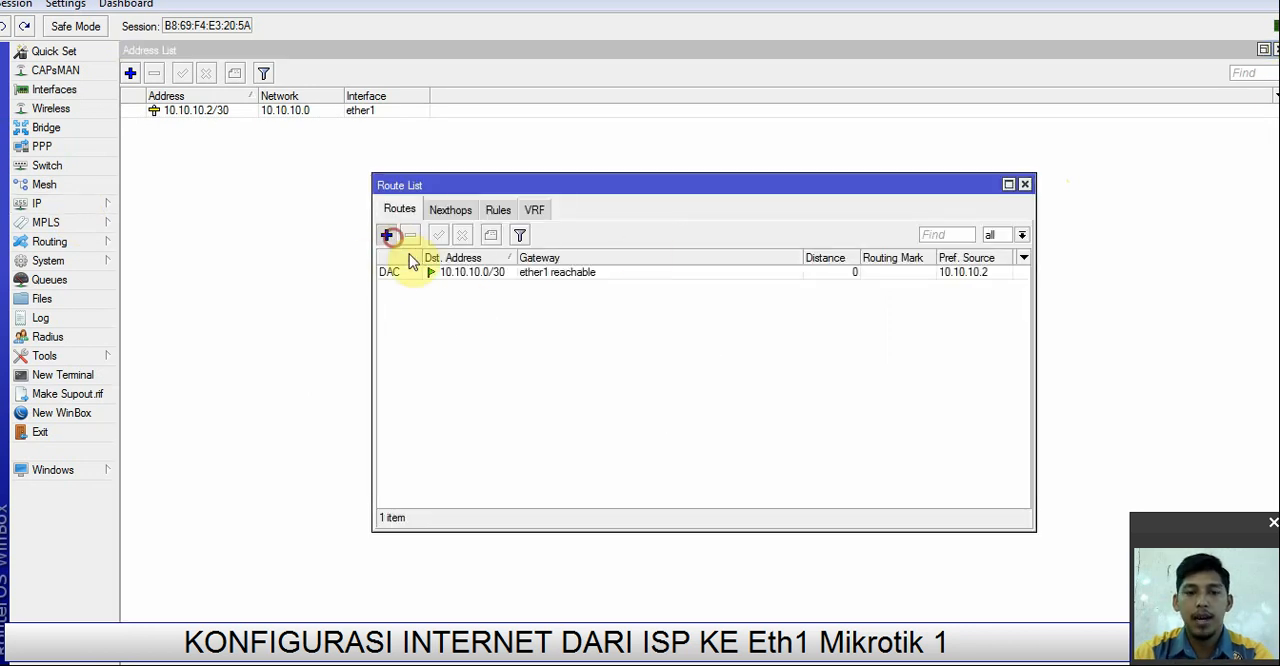
pyautogui.click(386, 234)
pyautogui.doubleClick(682, 270)
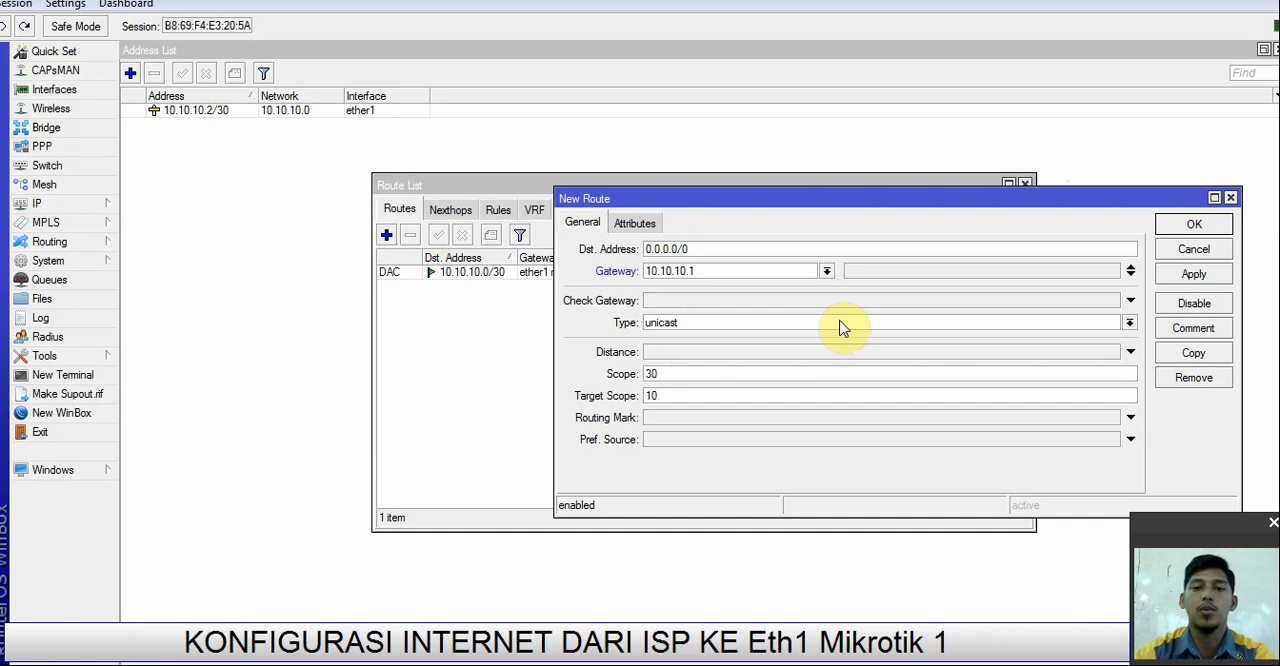
pyautogui.click(1194, 275)
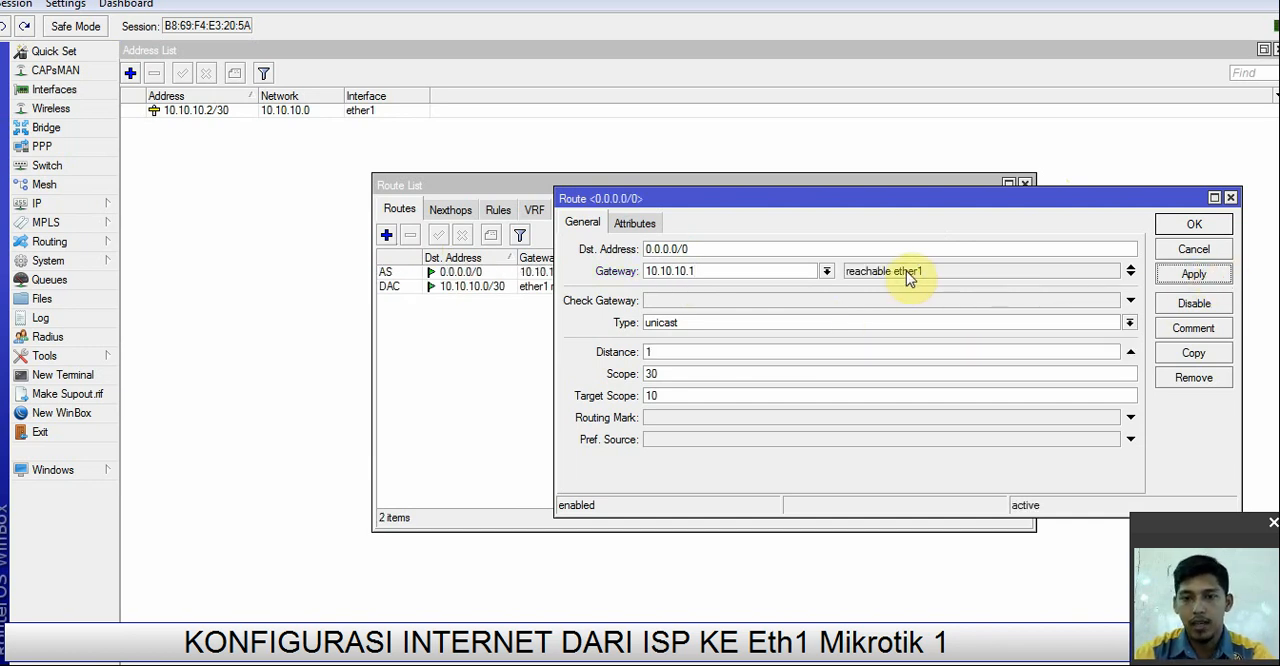
pyautogui.click(1190, 226)
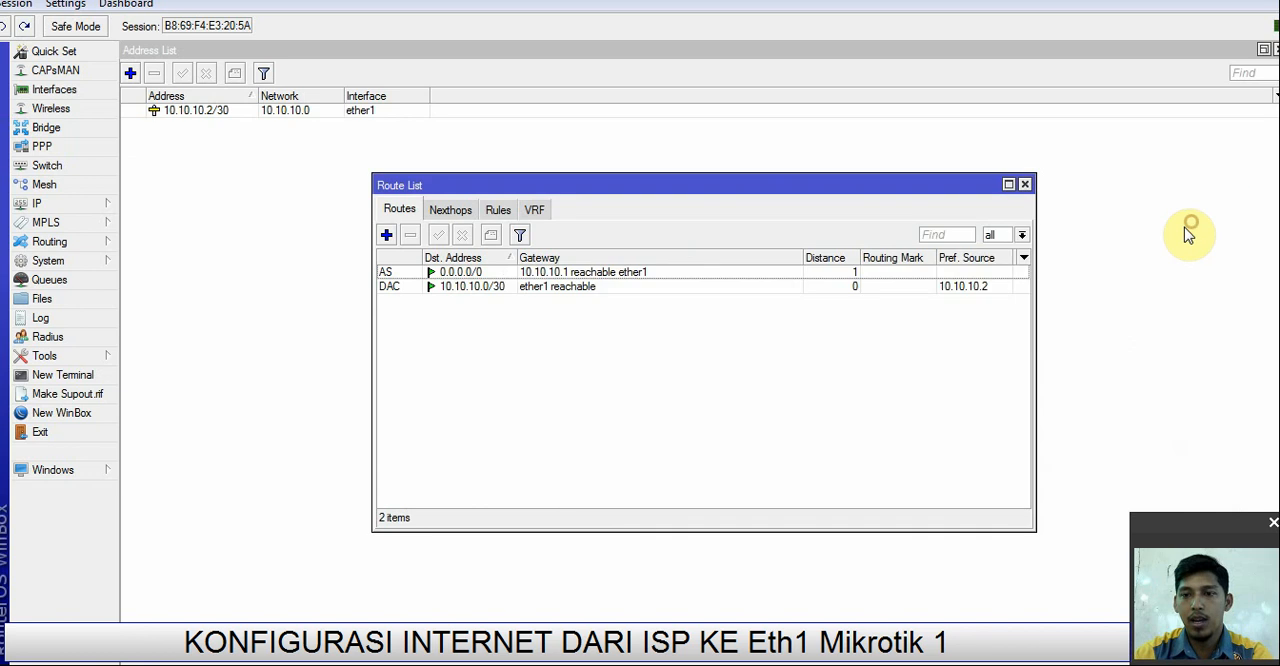
pyautogui.click(1024, 184)
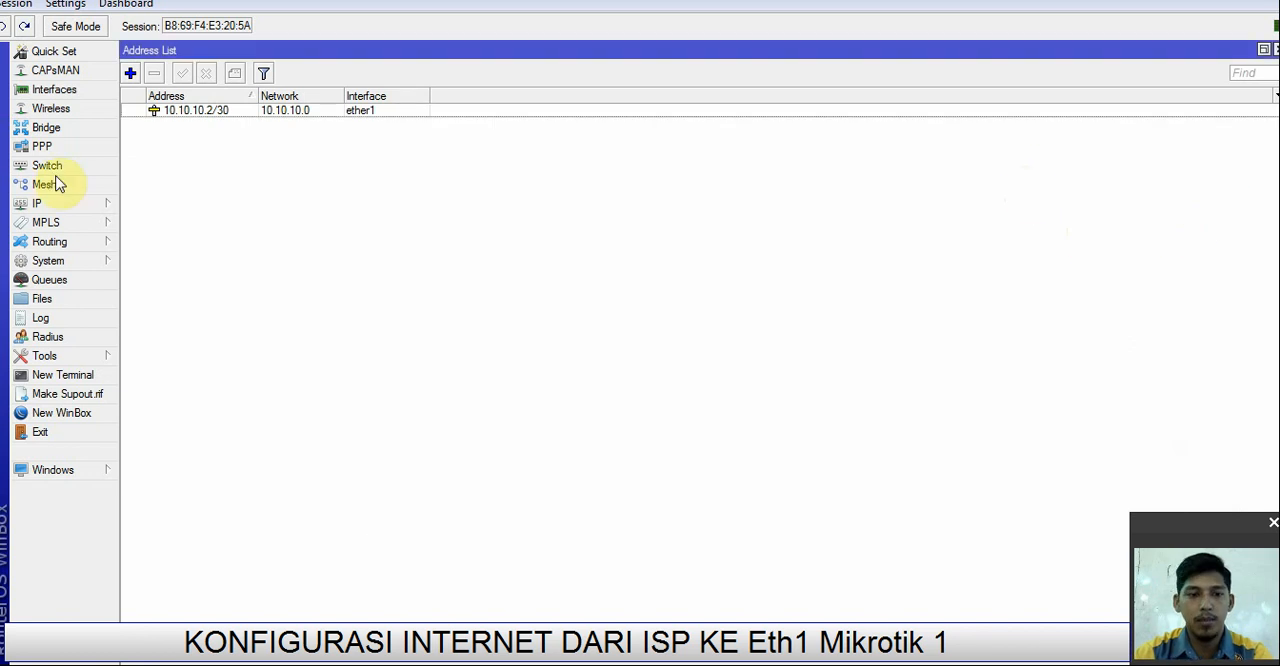
pyautogui.click(72, 374)
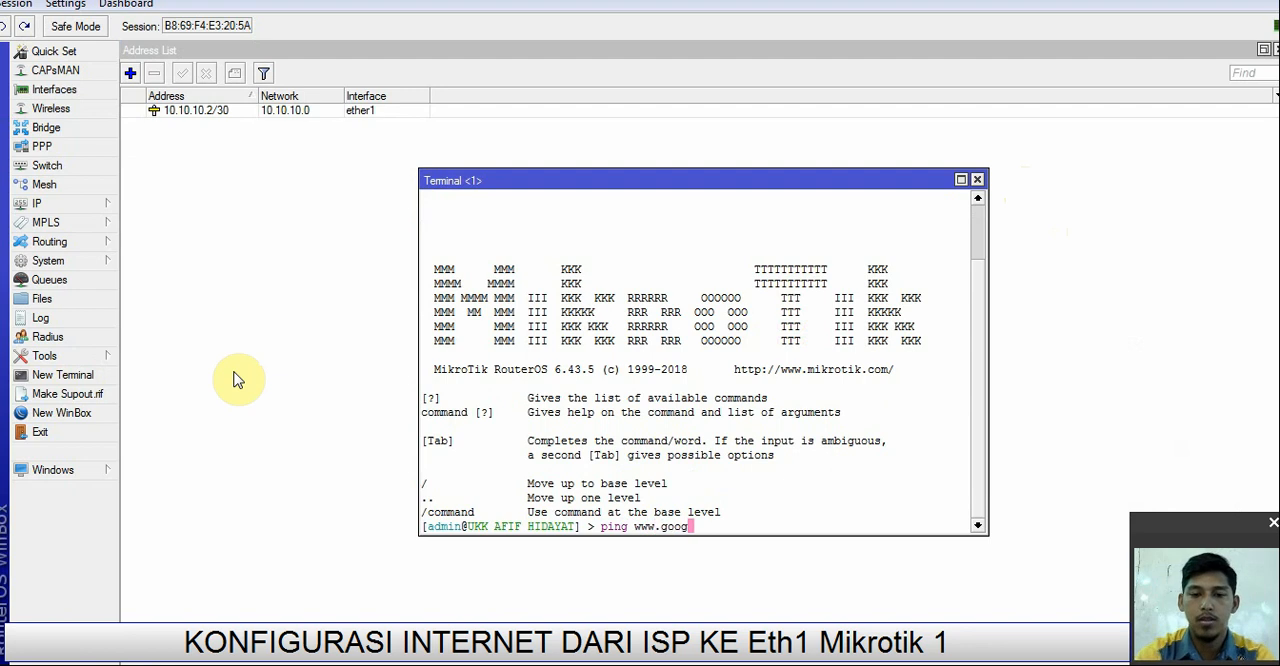
pyautogui.press('Return')
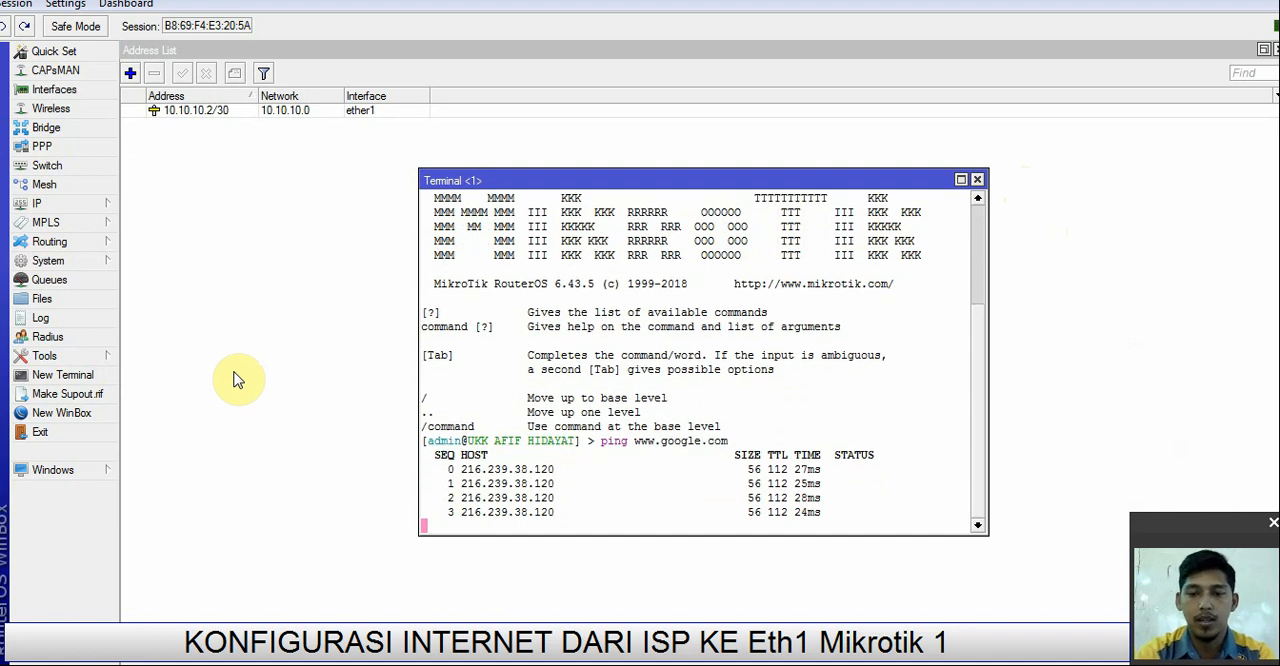
pyautogui.hotkey('ctrl', 'c')
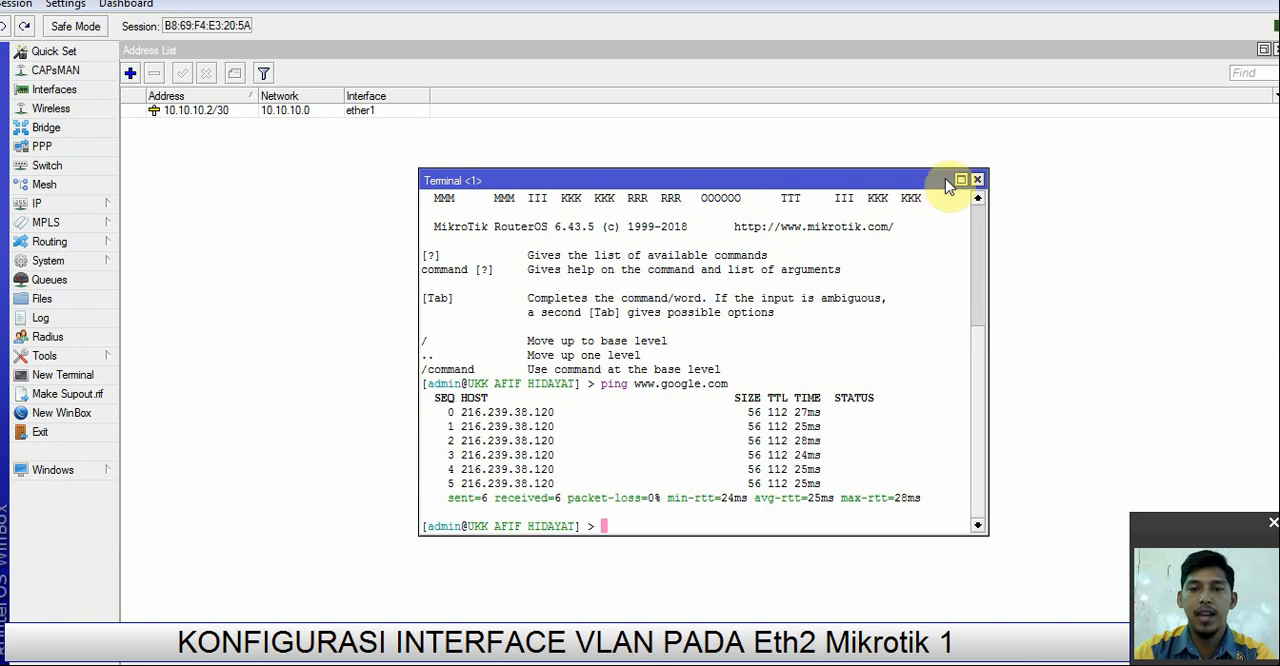
pyautogui.click(977, 180)
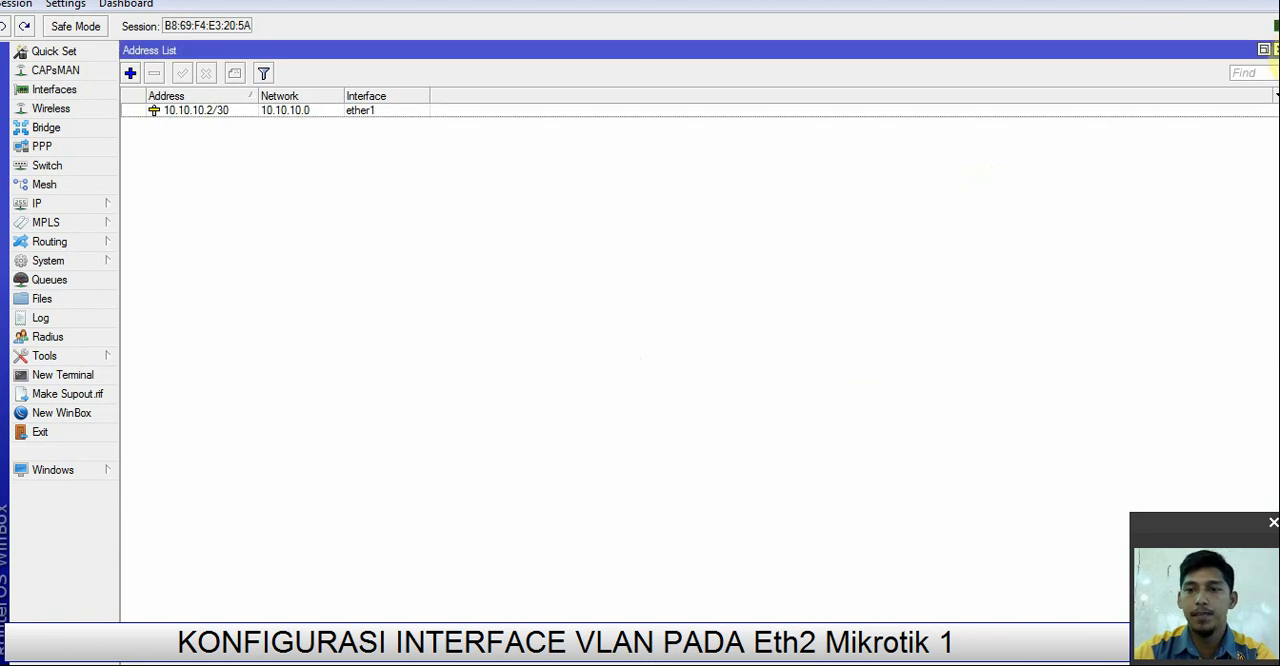
pyautogui.click(1275, 49)
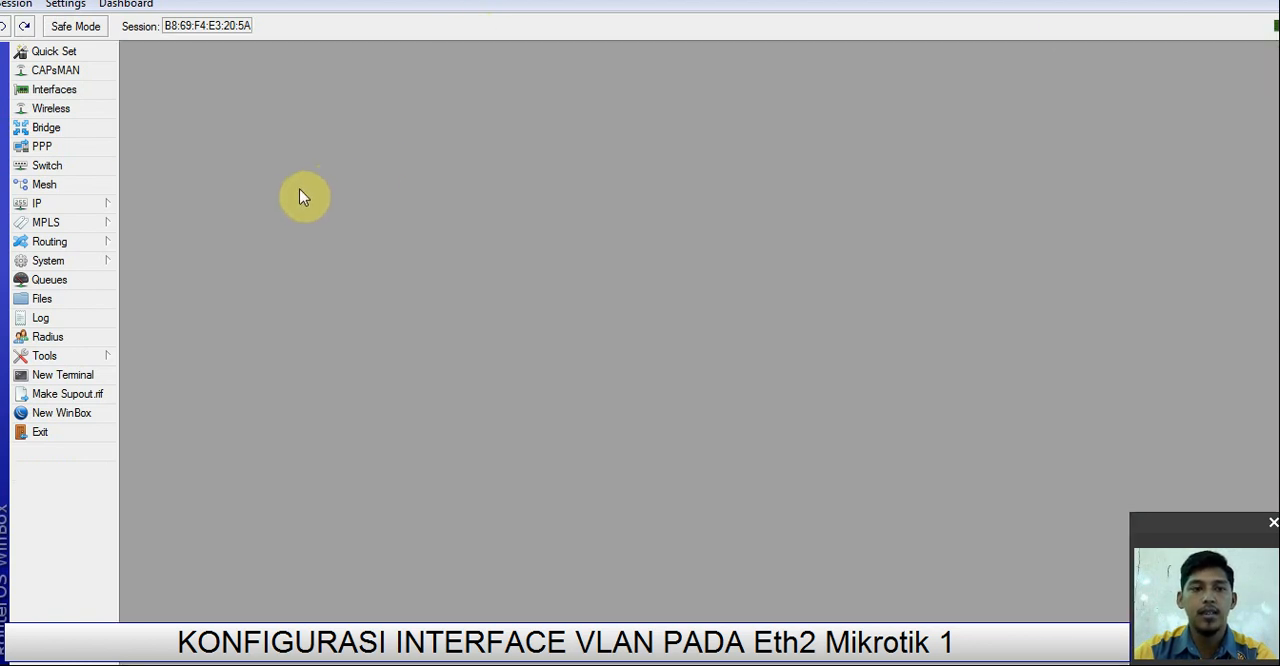
# Step: Create a VLAN interface named Lab Admin with VLAN ID 10 on ether2
pyautogui.click(70, 90)
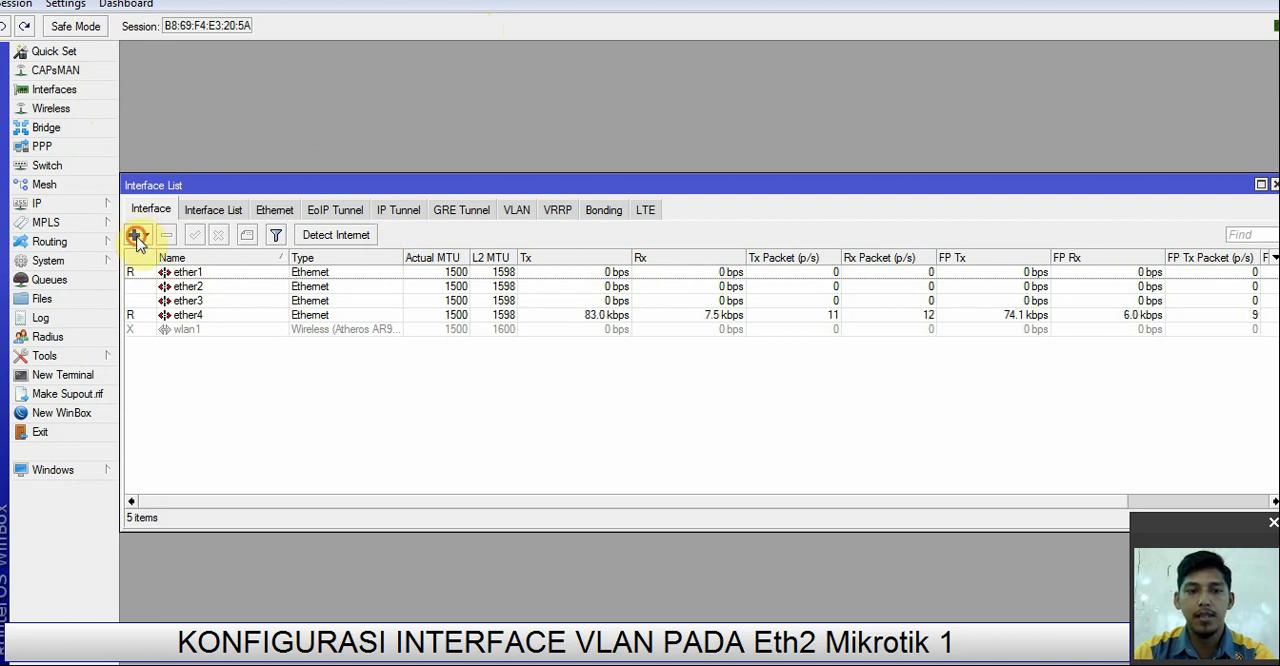
pyautogui.click(137, 241)
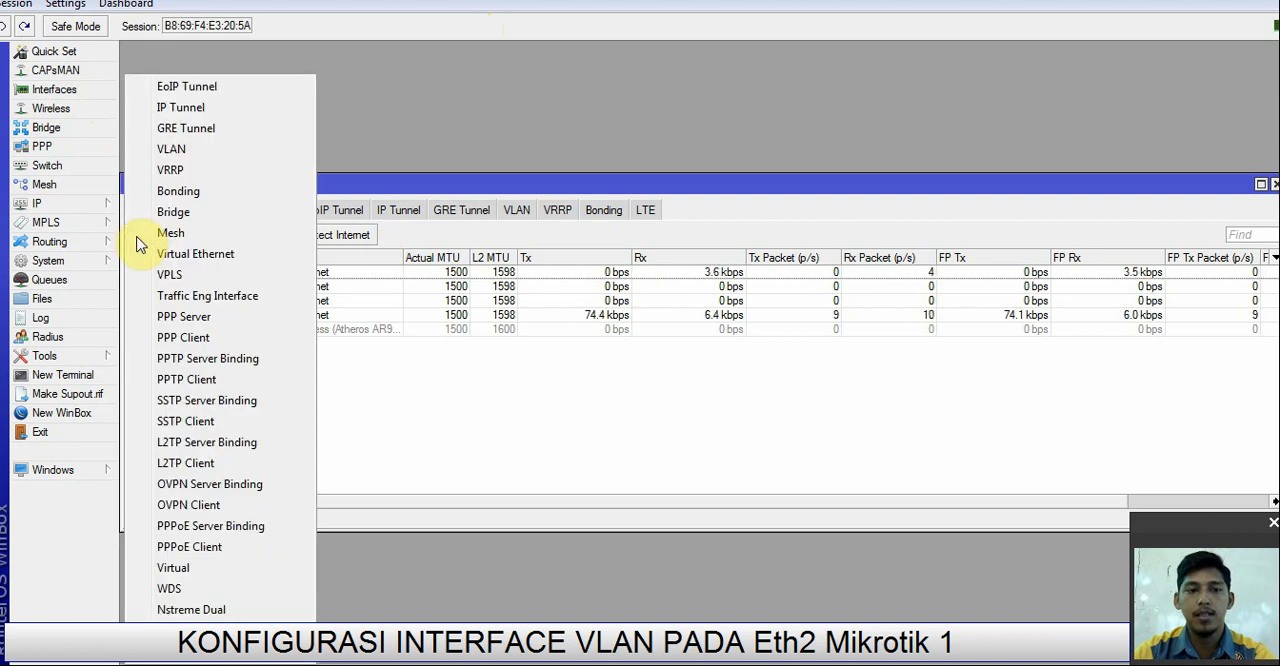
pyautogui.click(172, 149)
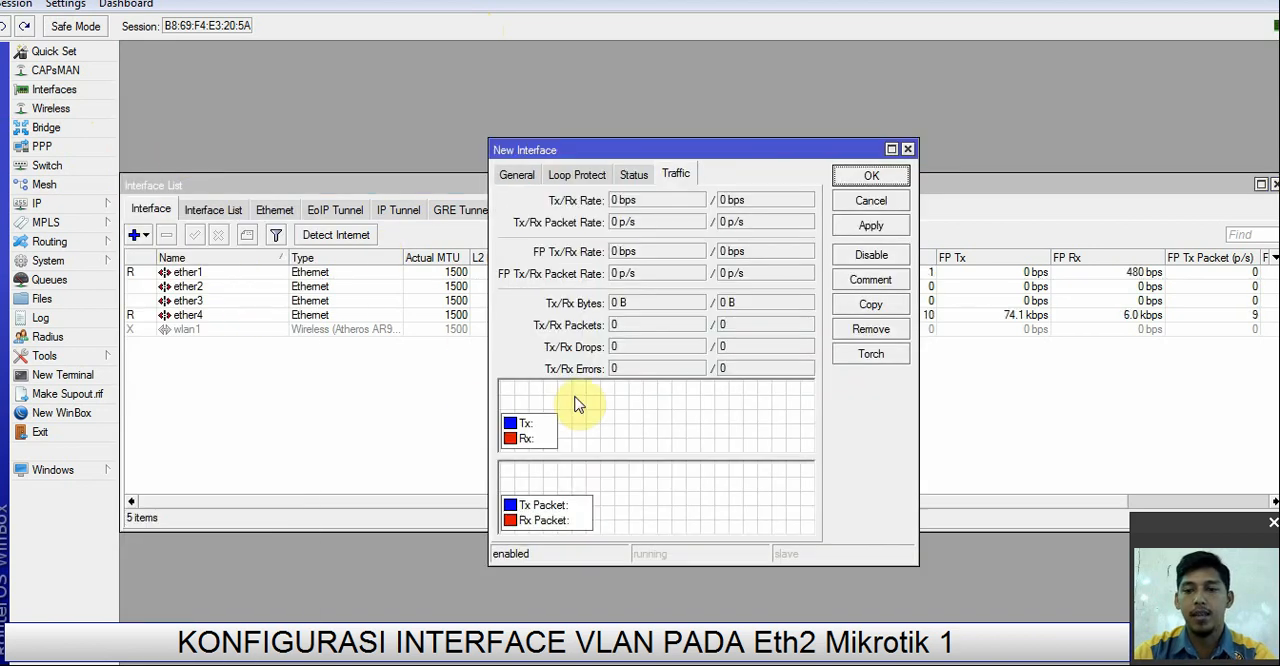
pyautogui.click(515, 176)
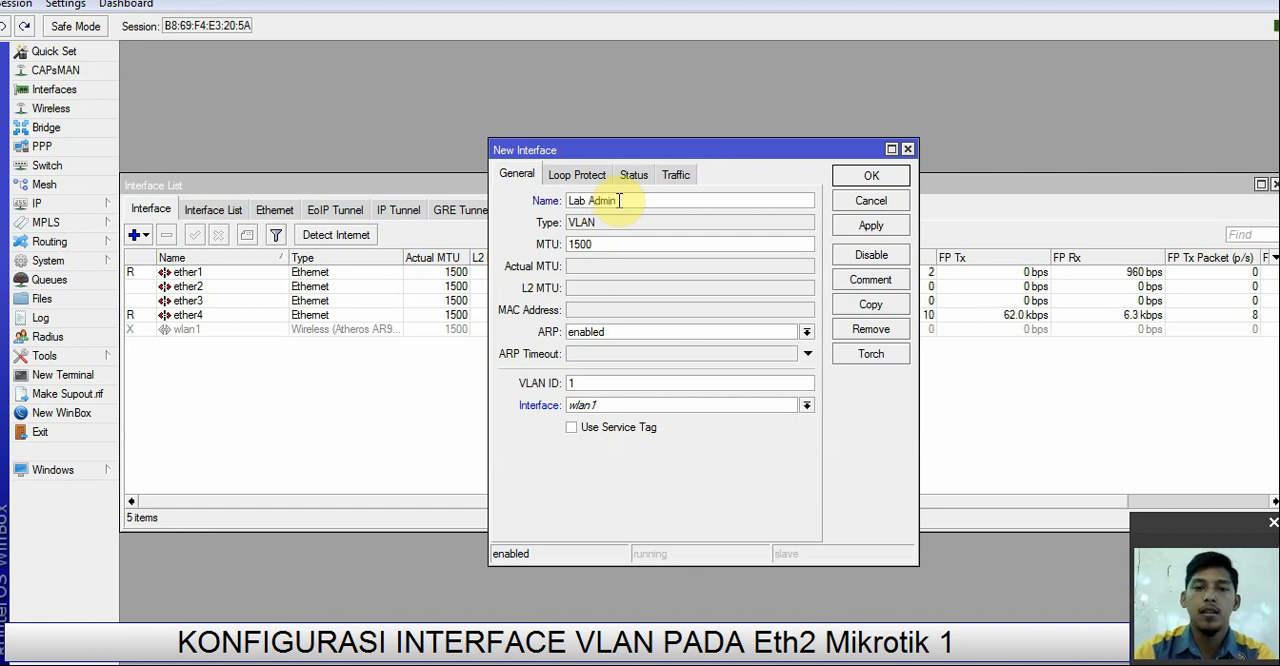
pyautogui.click(620, 383)
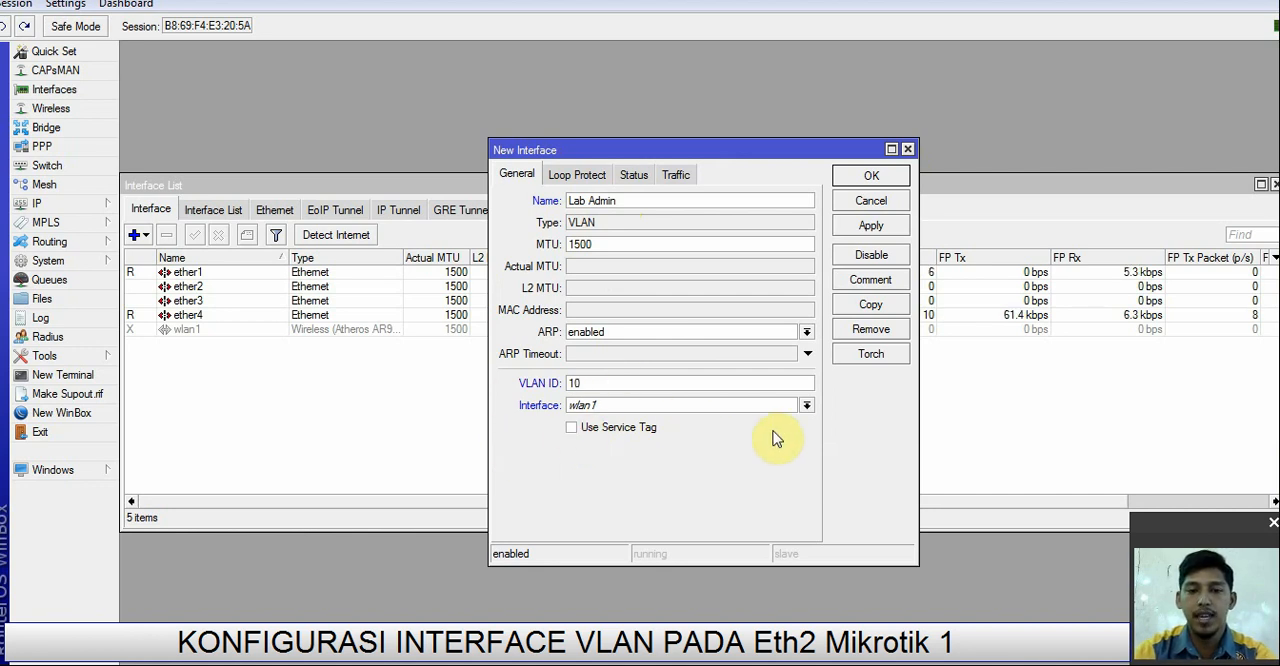
pyautogui.click(806, 405)
pyautogui.click(720, 434)
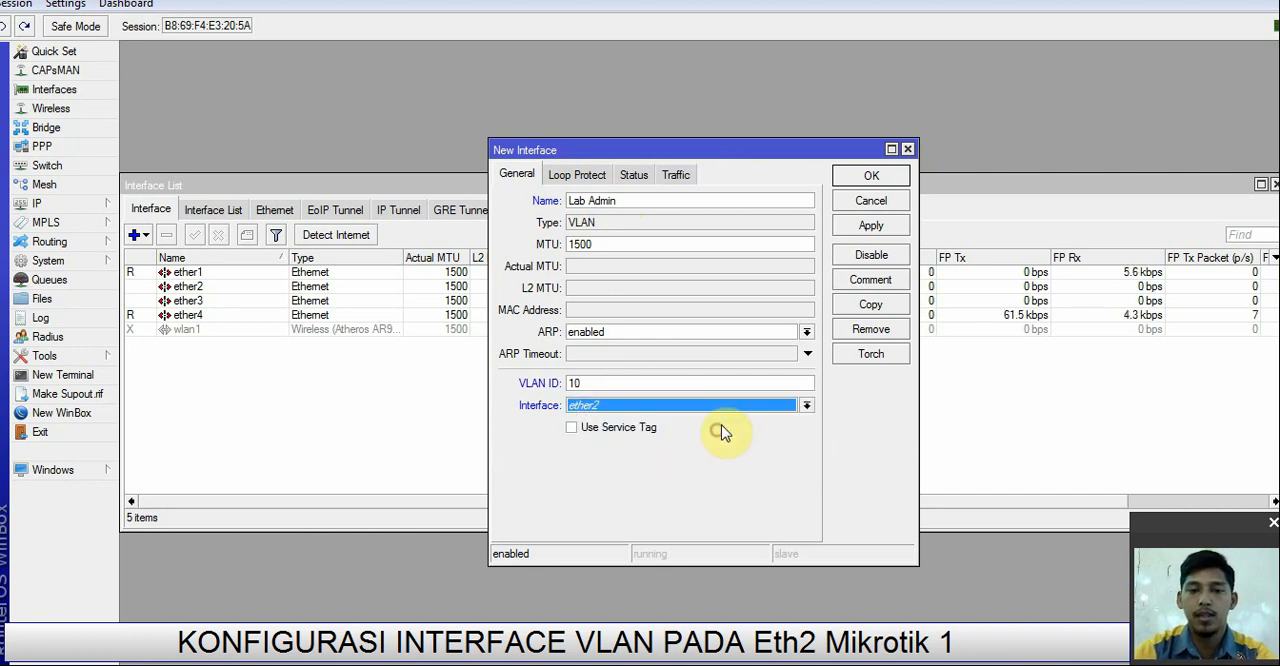
pyautogui.click(886, 227)
pyautogui.click(876, 180)
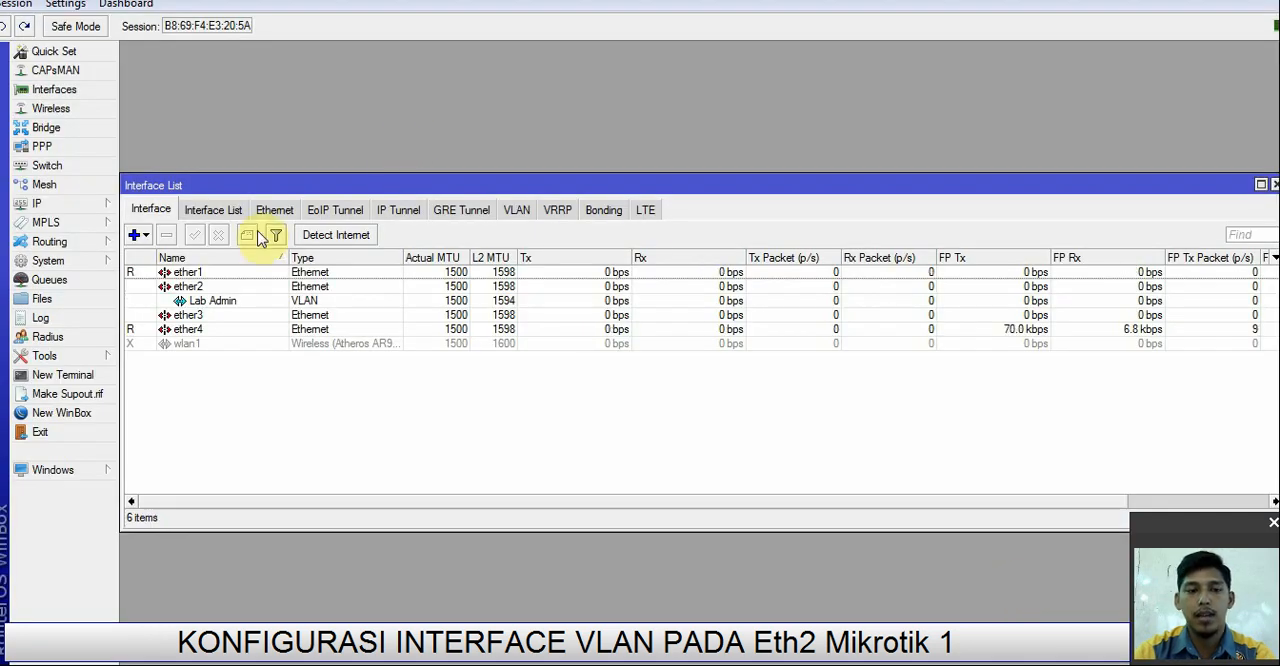
# Step: Create a VLAN interface named Lan Jaringan with VLAN ID 20 on ether2, and close the interface list
pyautogui.click(134, 234)
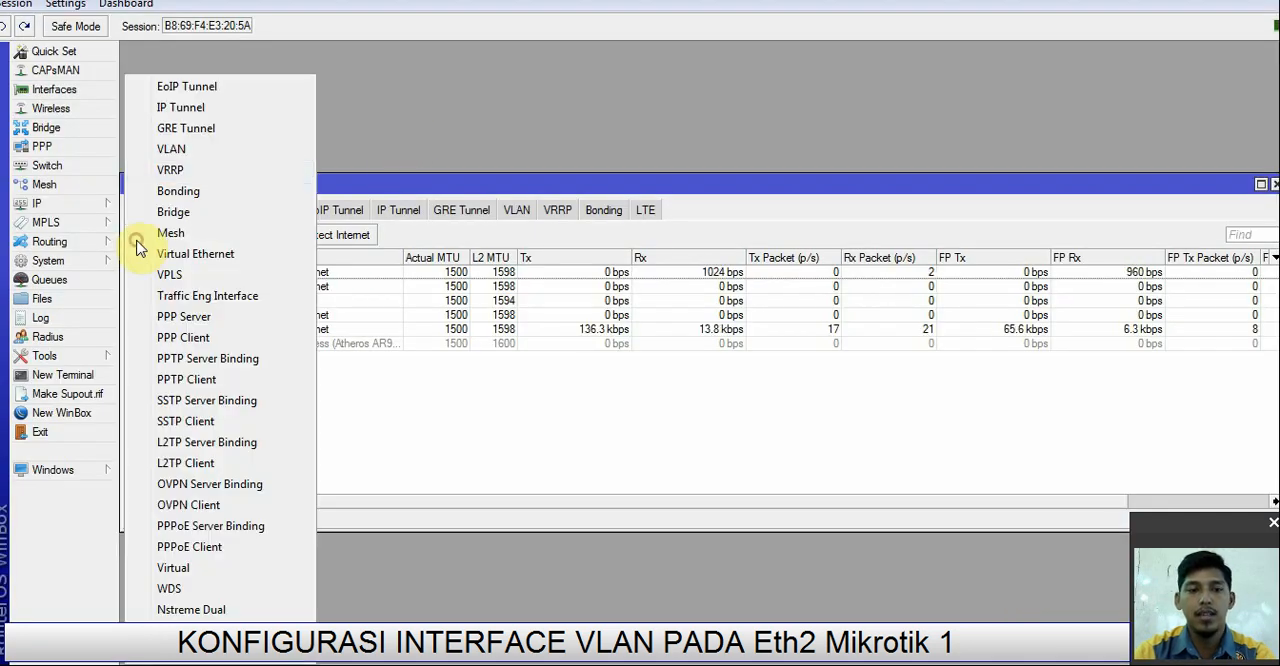
pyautogui.click(171, 149)
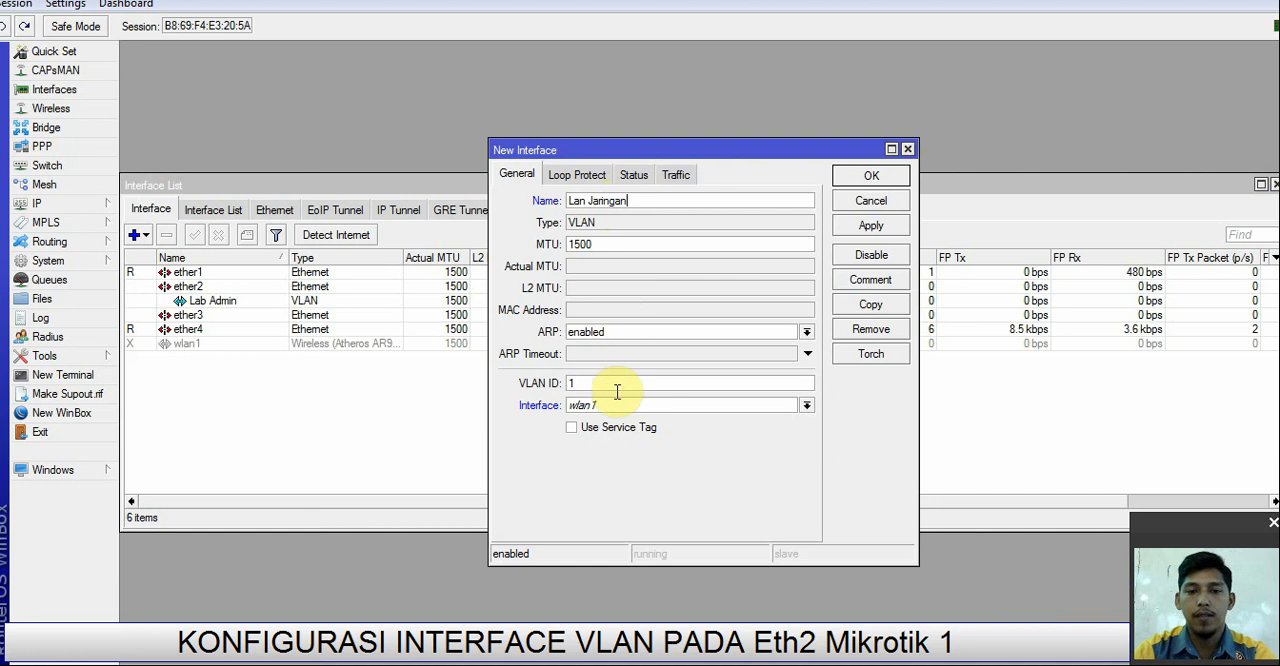
pyautogui.moveTo(615, 390); pyautogui.dragTo(560, 383)
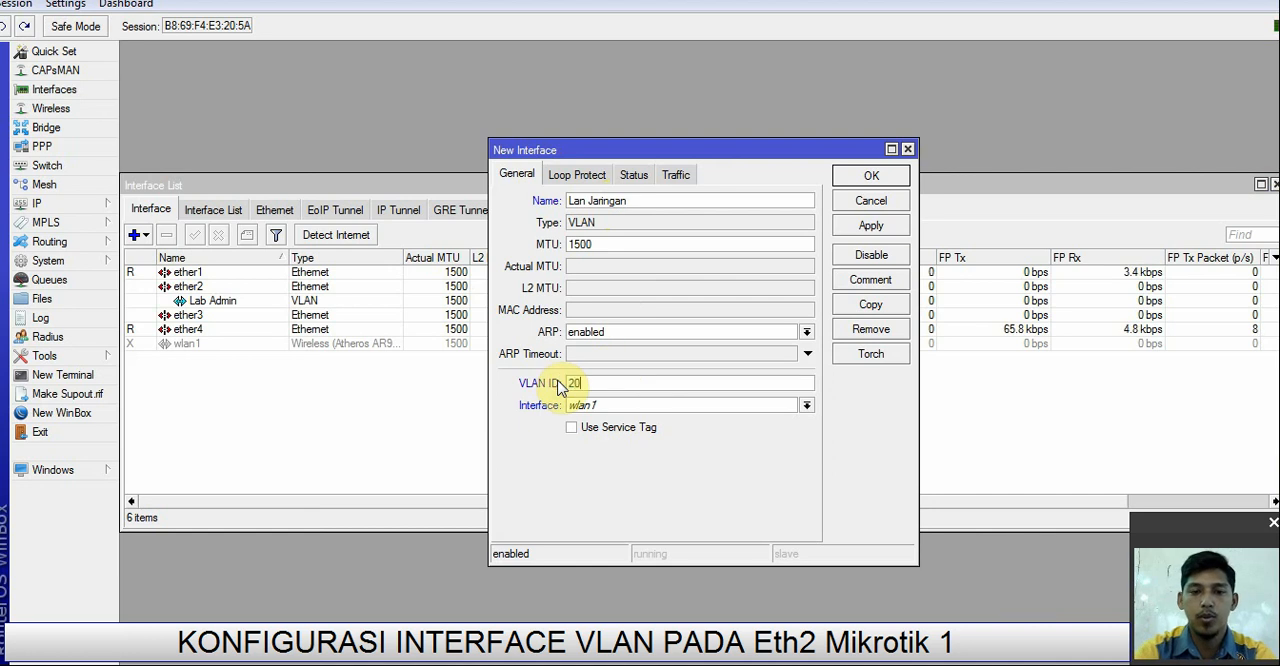
pyautogui.click(609, 407)
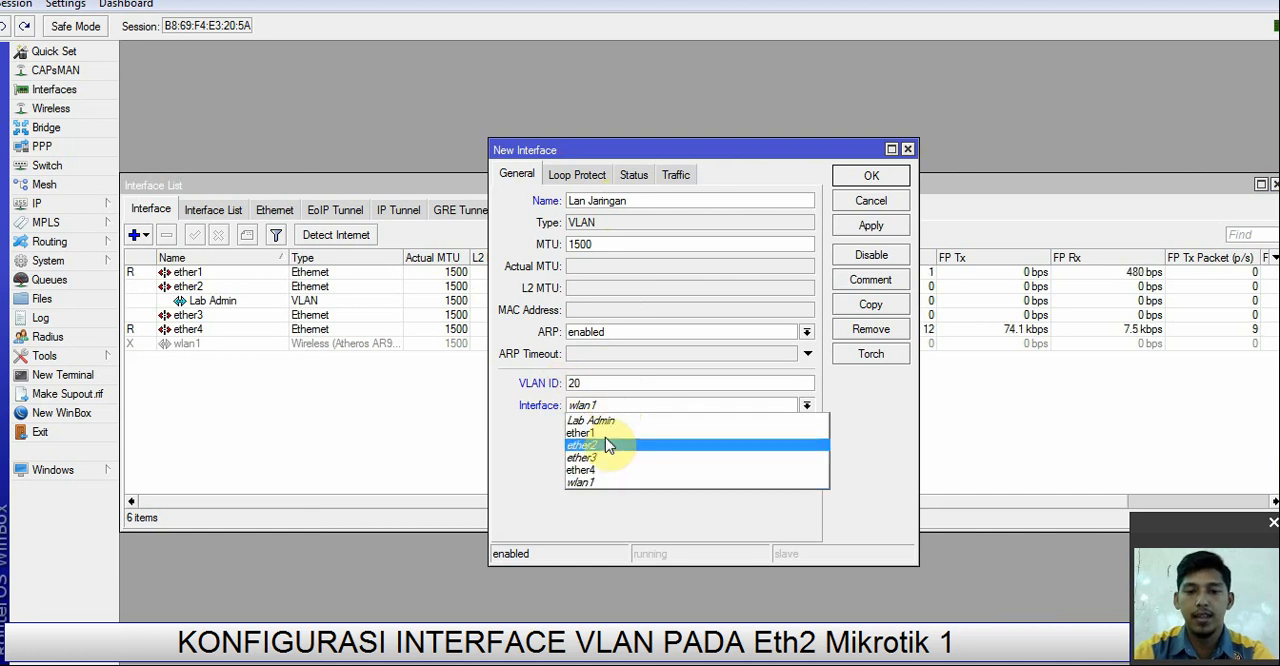
pyautogui.click(609, 445)
pyautogui.click(880, 228)
pyautogui.click(886, 177)
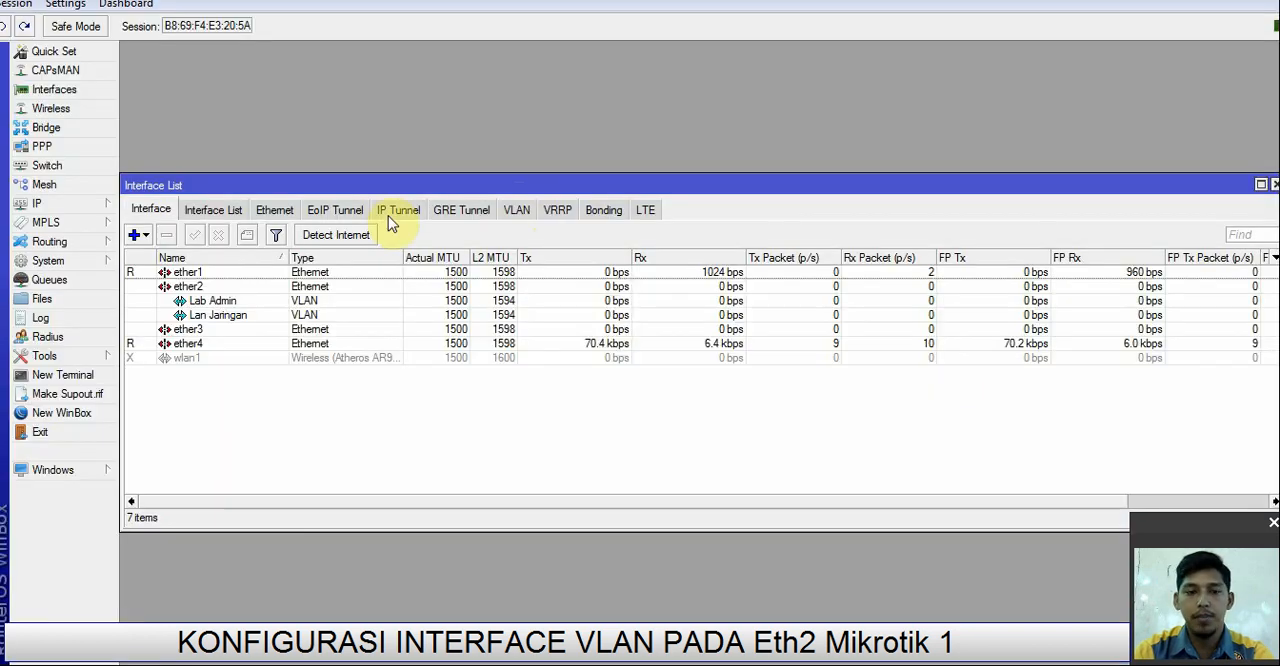
pyautogui.click(233, 301)
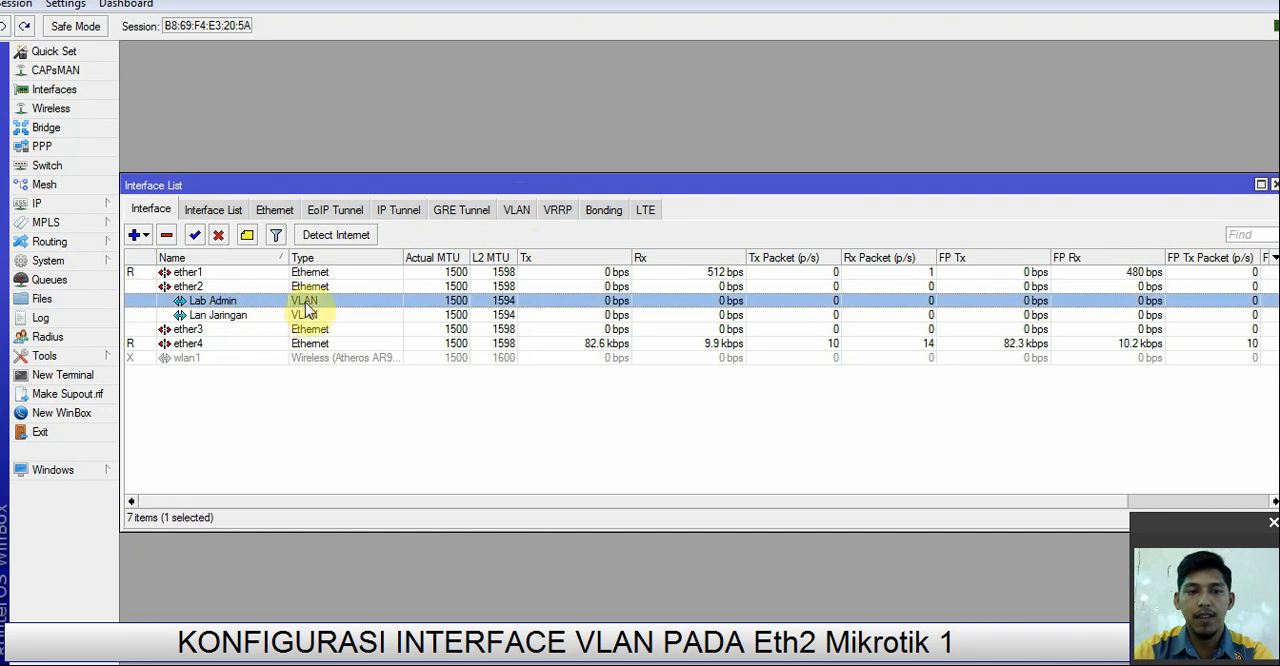
pyautogui.click(219, 318)
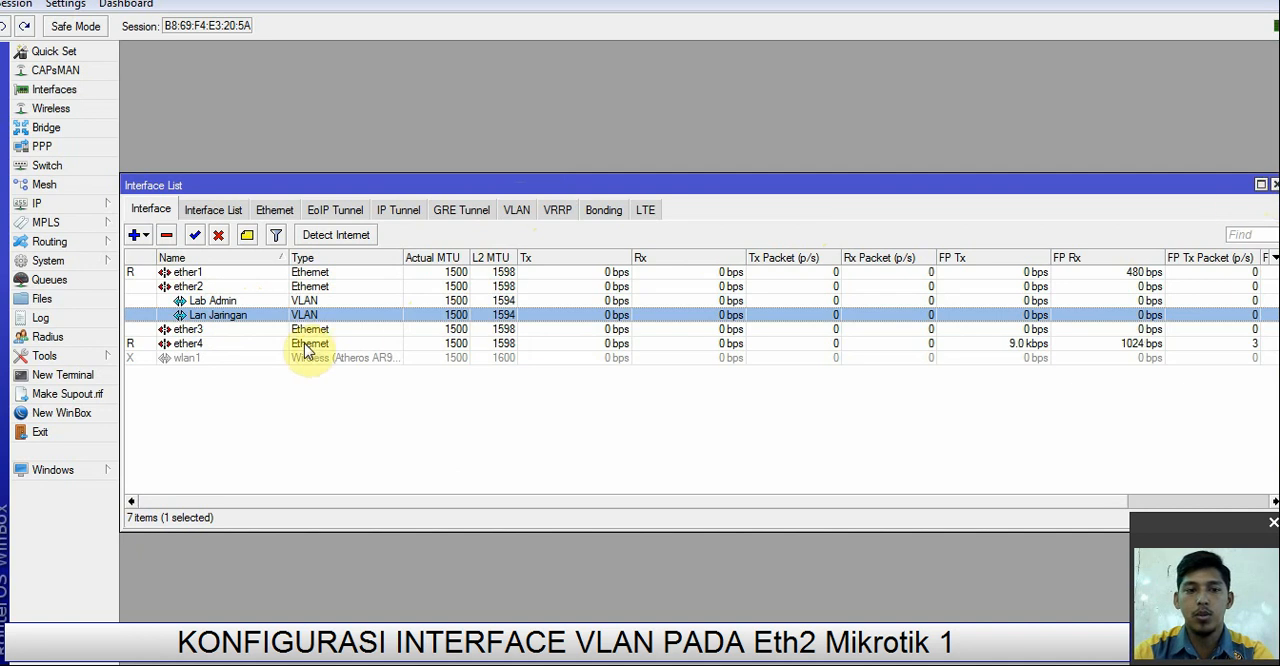
pyautogui.click(1274, 186)
# Step: Start a new IP address entry with 192.168.10.1/28, consulting the topology diagram for the VLAN 10 address
pyautogui.click(34, 204)
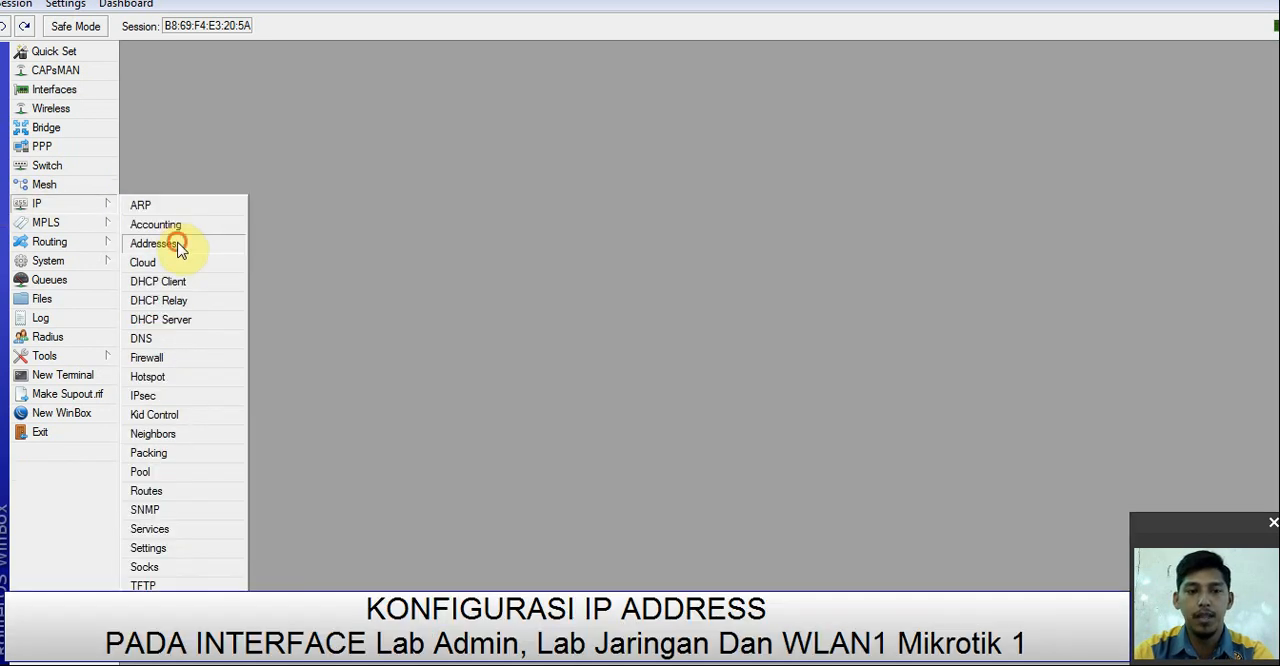
pyautogui.click(178, 248)
pyautogui.click(130, 73)
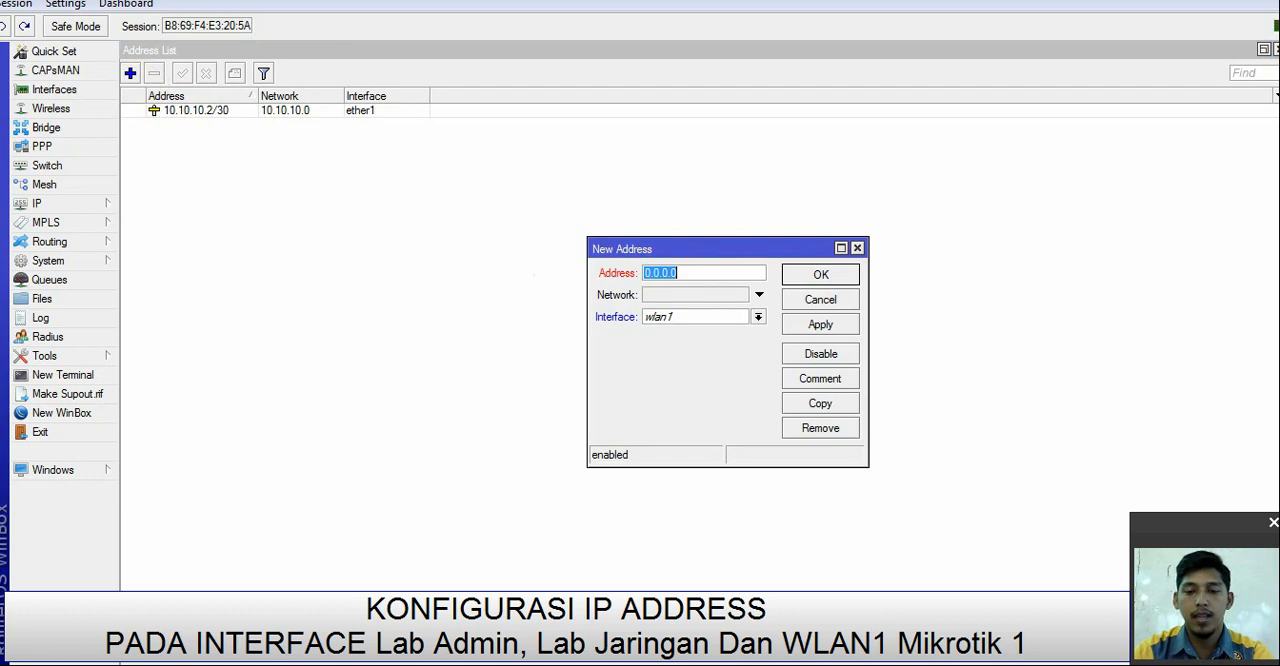
pyautogui.hotkey('alt', 'Tab')
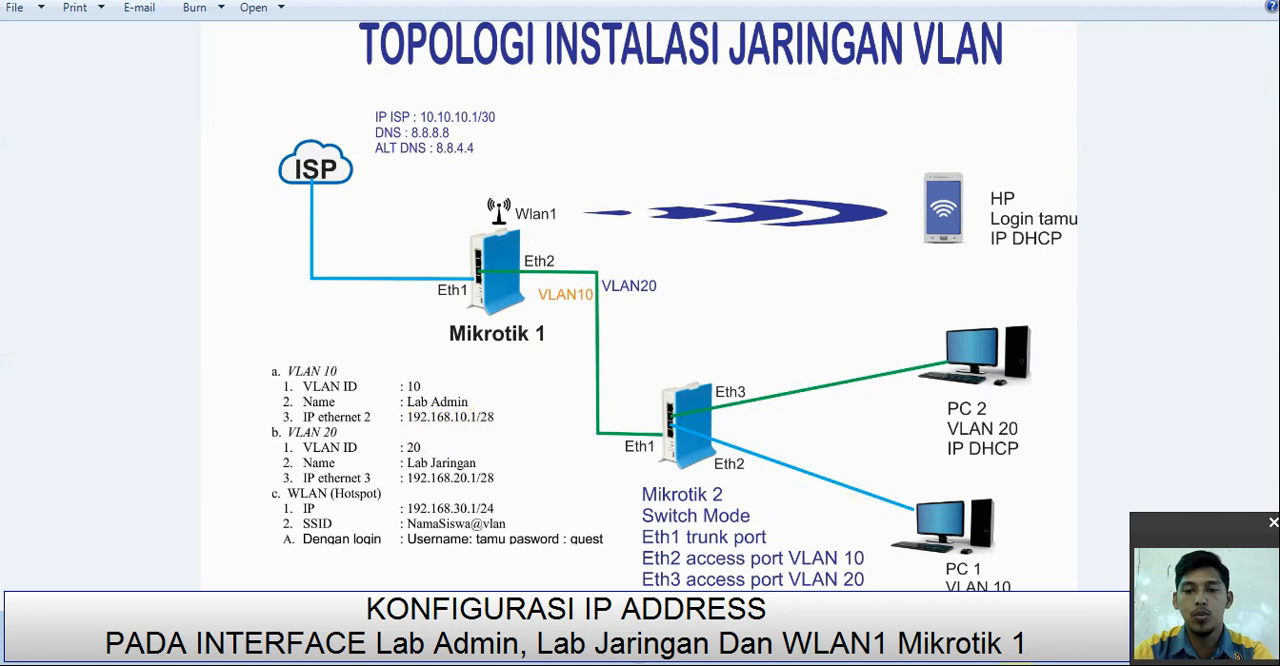
pyautogui.hotkey('alt', 'Tab')
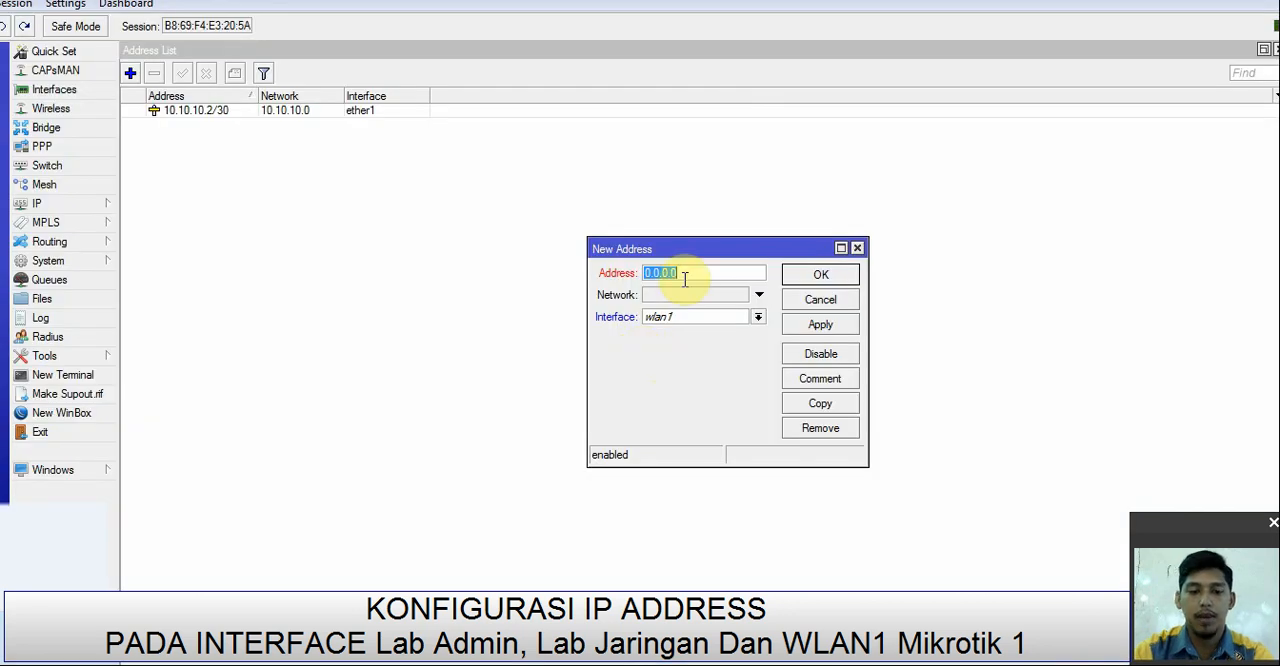
pyautogui.write('192.168.10.1/')
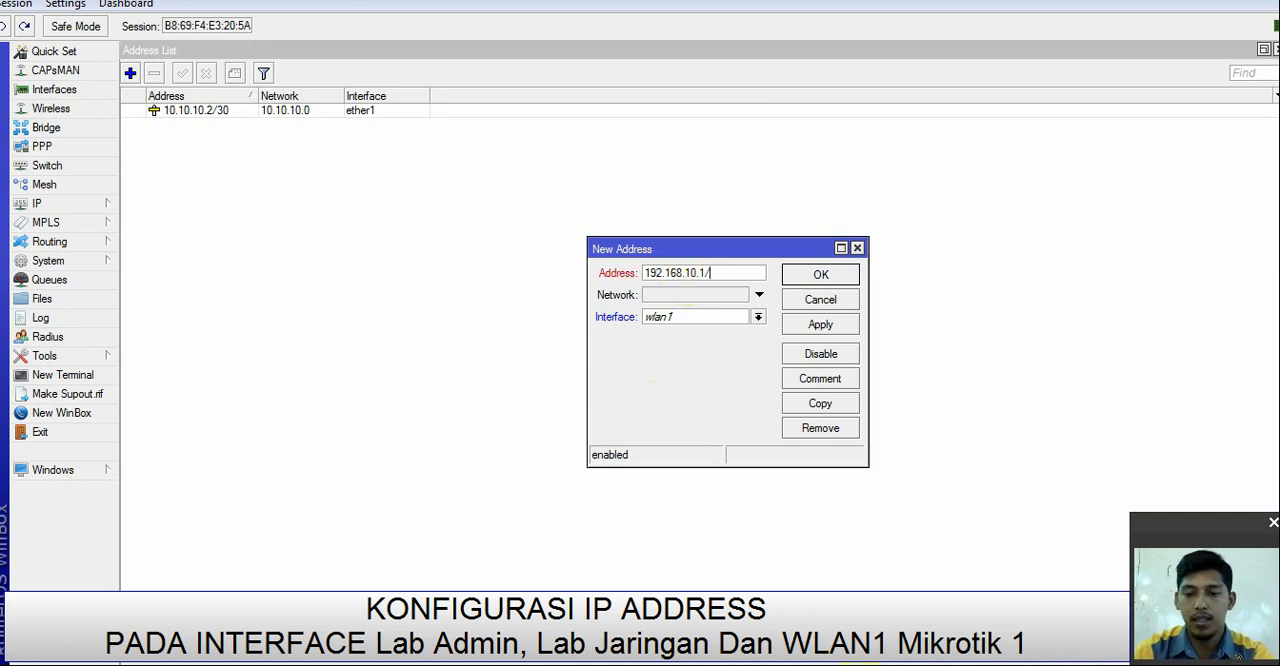
pyautogui.hotkey('alt', 'Tab')
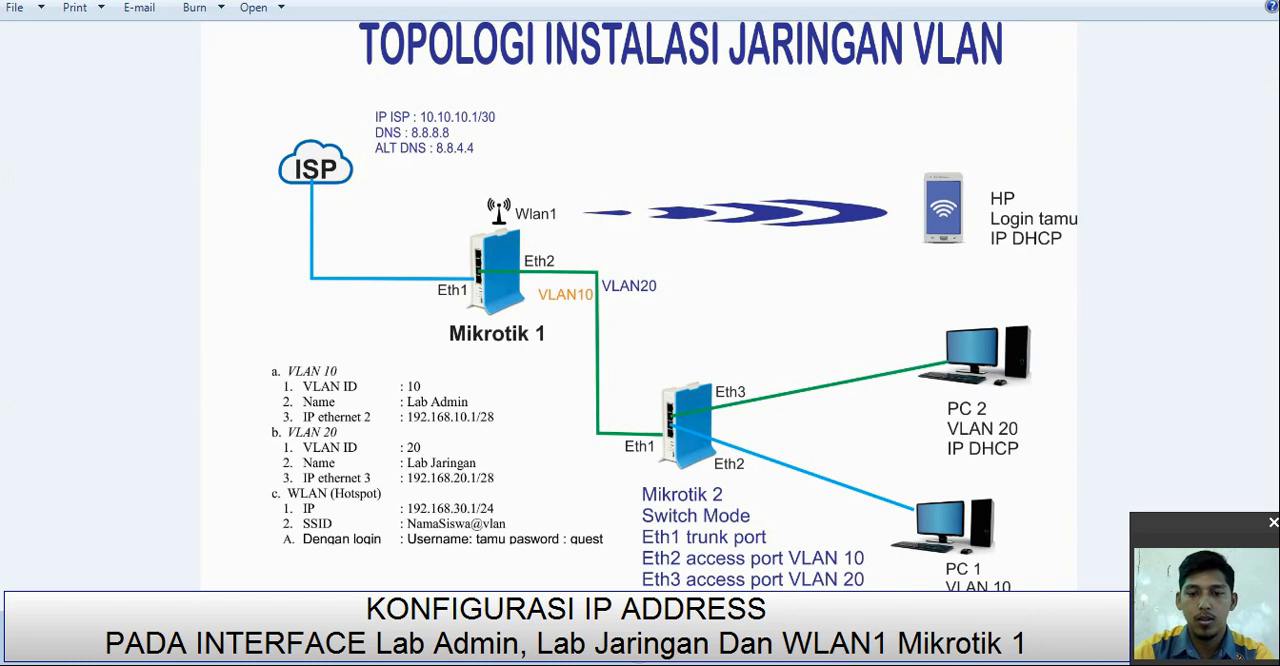
pyautogui.hotkey('alt', 'Tab')
pyautogui.write('192.168.10.1/')
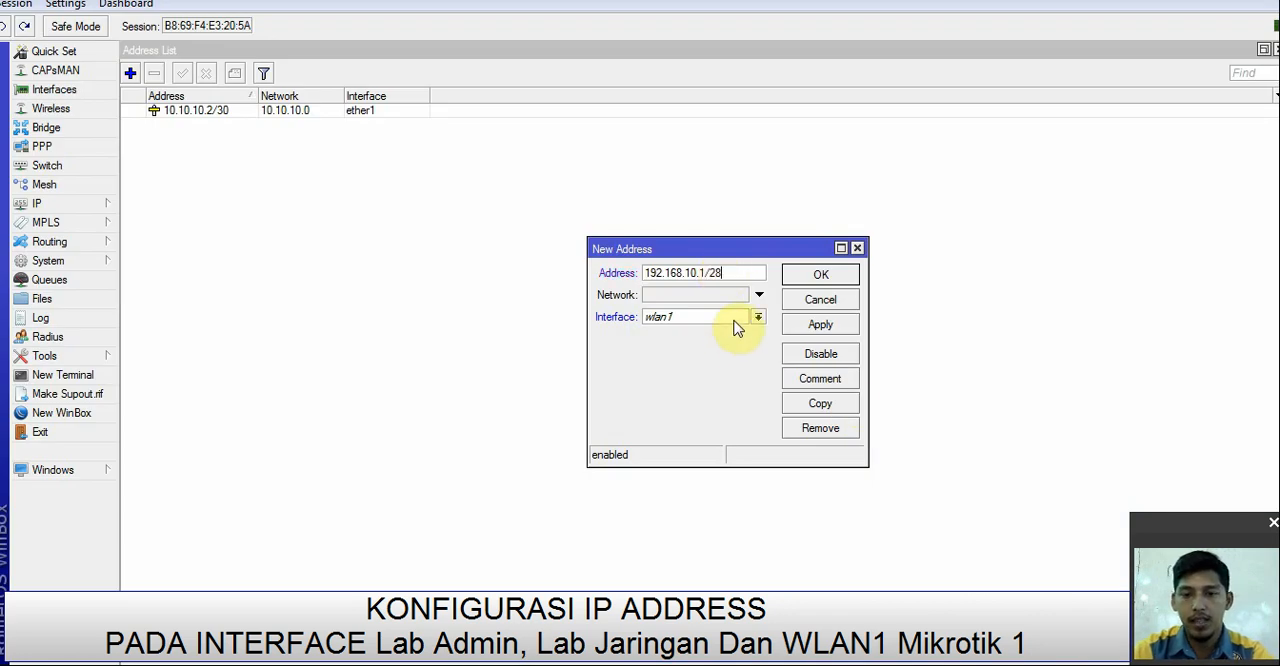
# Step: Assign the new 192.168.10.1/28 address to the Lab Admin interface and save it
pyautogui.click(734, 319)
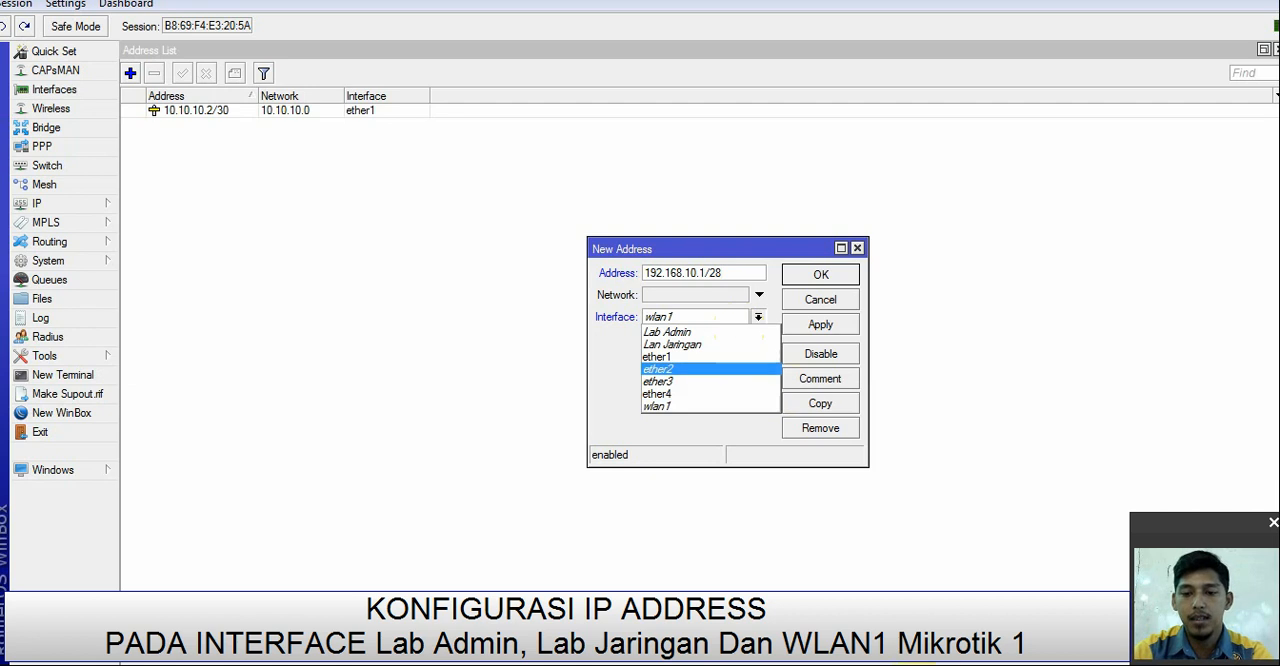
pyautogui.hotkey('alt', 'Tab')
pyautogui.hotkey('alt', 'Tab')
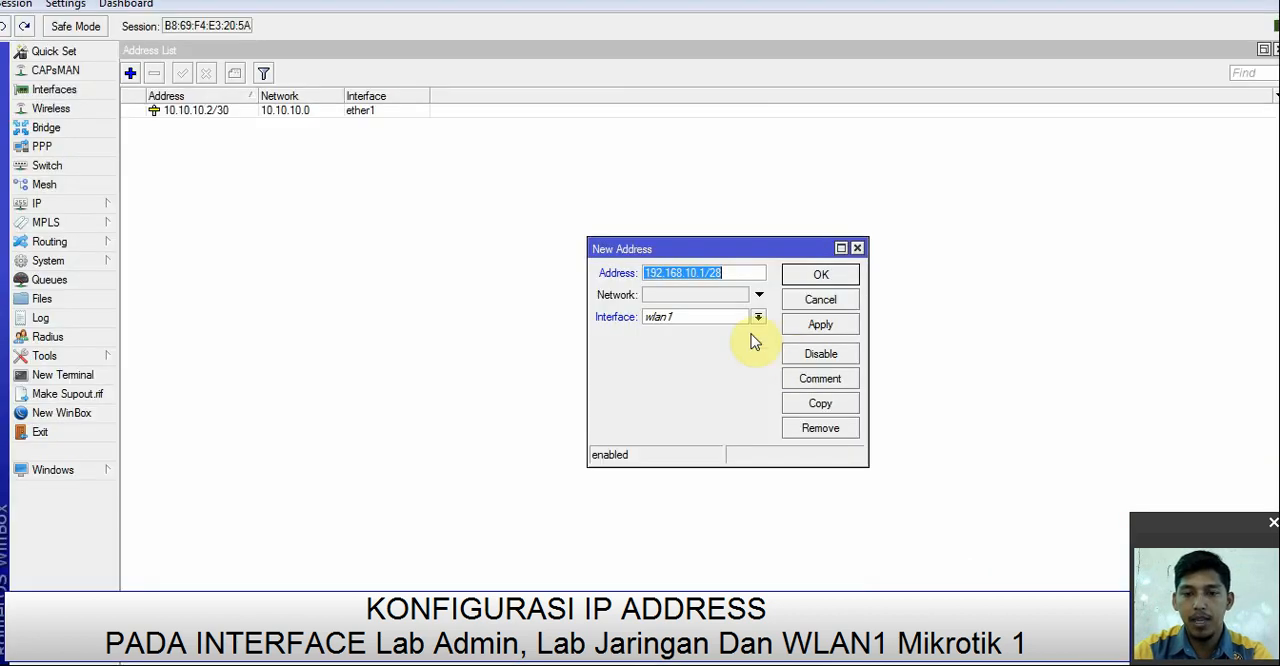
pyautogui.click(740, 317)
pyautogui.click(752, 330)
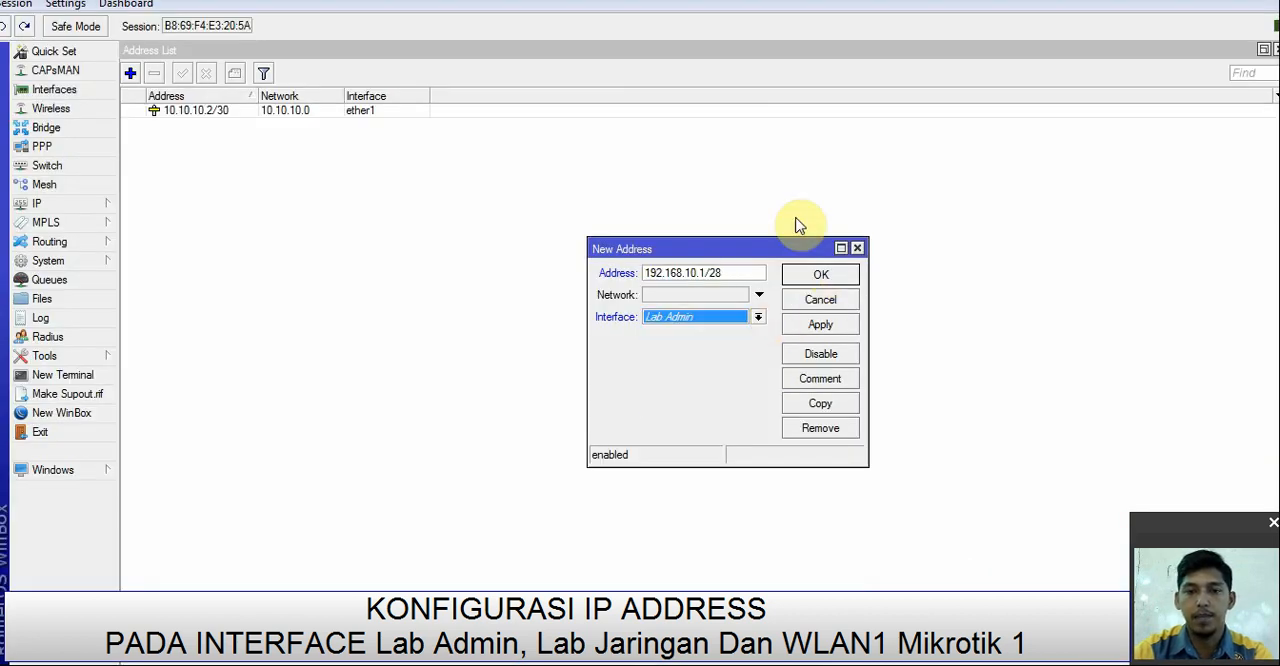
pyautogui.click(813, 326)
pyautogui.click(820, 275)
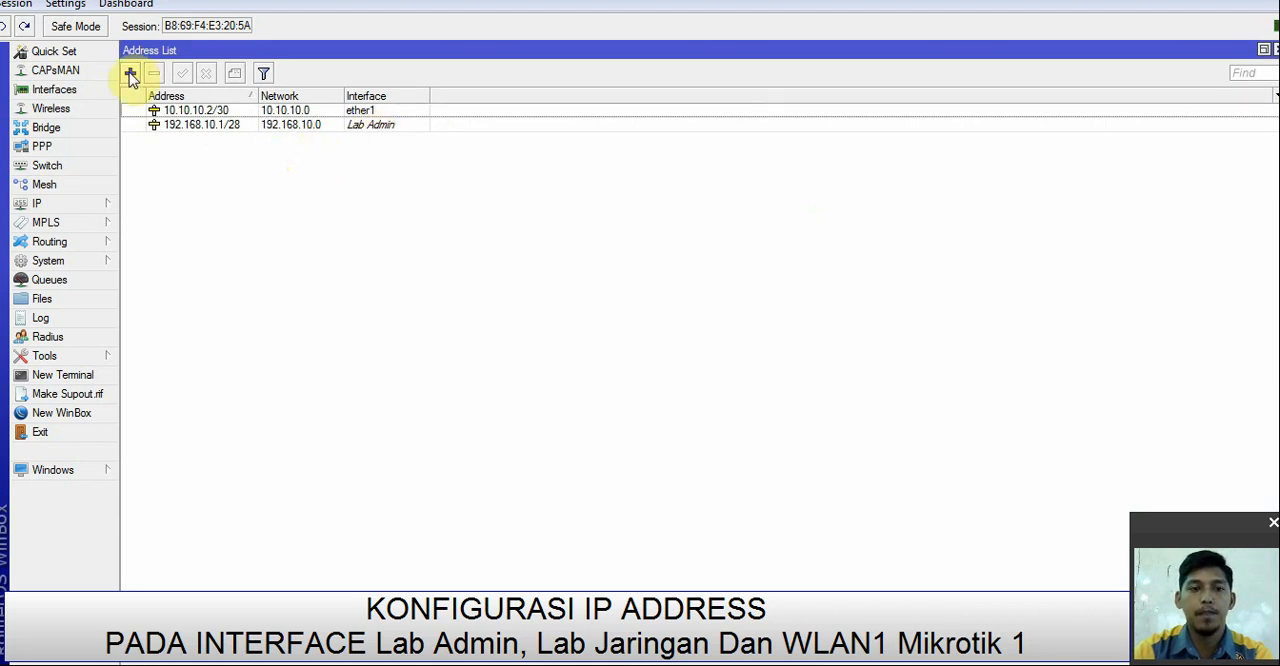
# Step: Add the IP address 192.168.20.1/28 on the Lan Jaringan interface
pyautogui.click(129, 74)
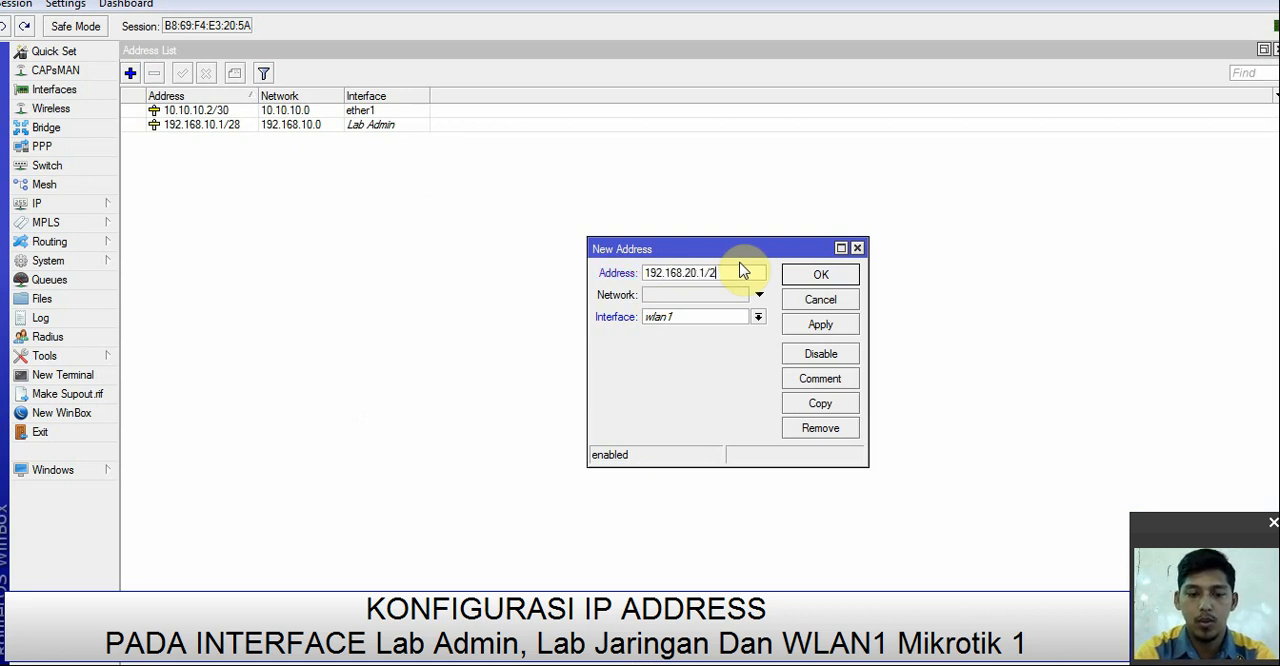
pyautogui.click(745, 318)
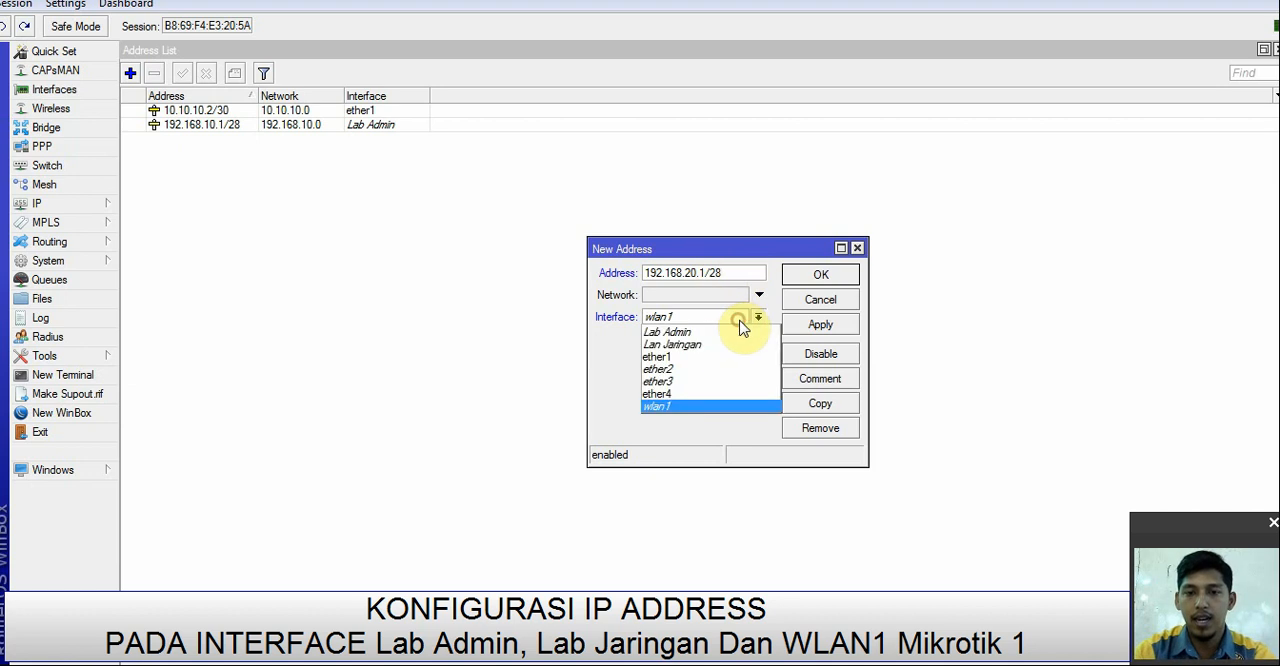
pyautogui.click(716, 343)
pyautogui.click(822, 325)
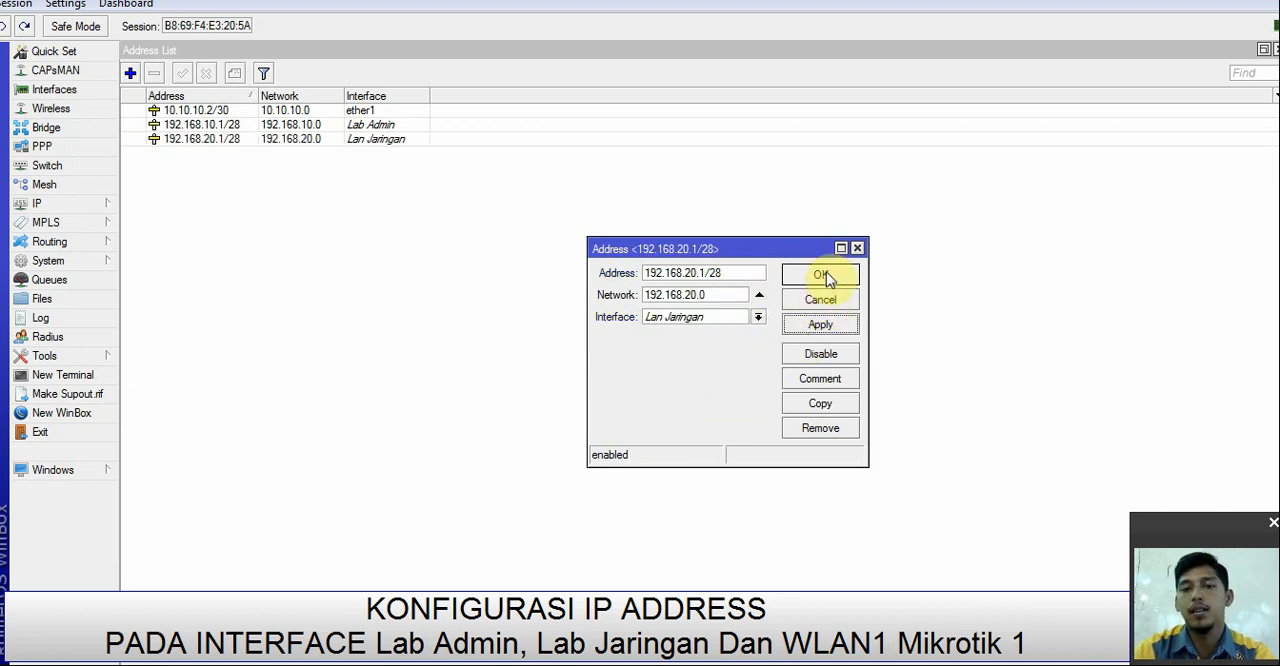
pyautogui.click(822, 276)
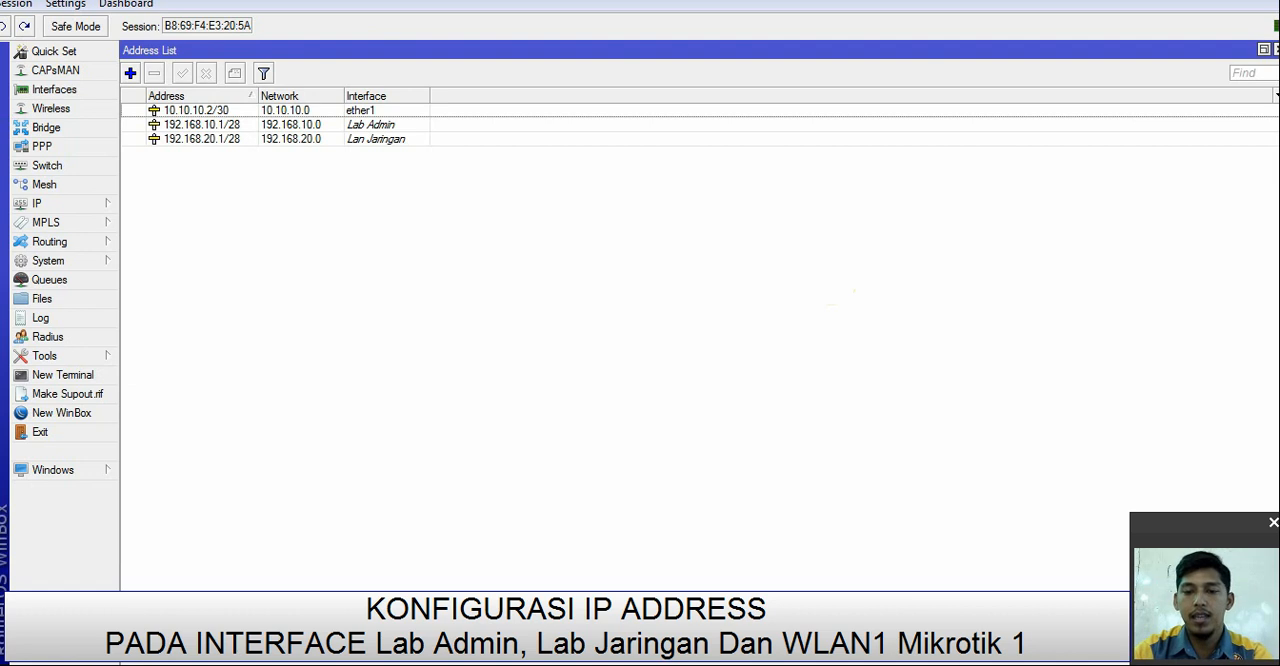
# Step: Consult the topology diagram for the WLAN address, enable the wlan1 interface, and return to the address list
pyautogui.click(560, 660)
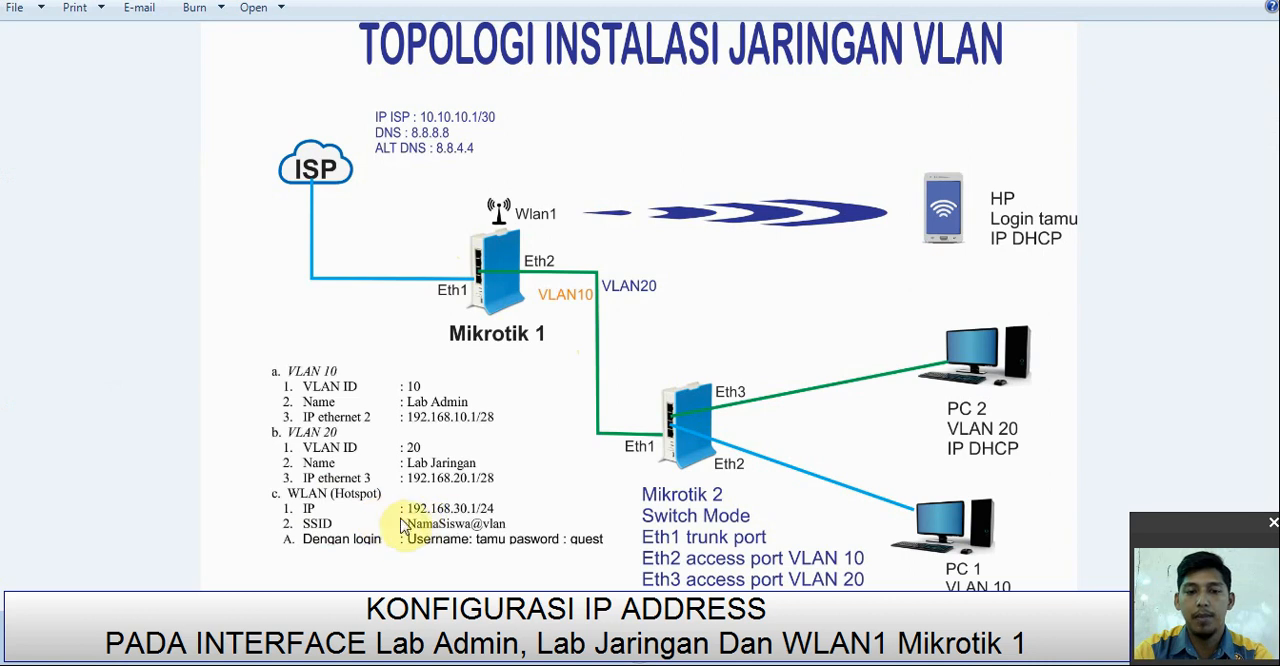
pyautogui.click(1040, 657)
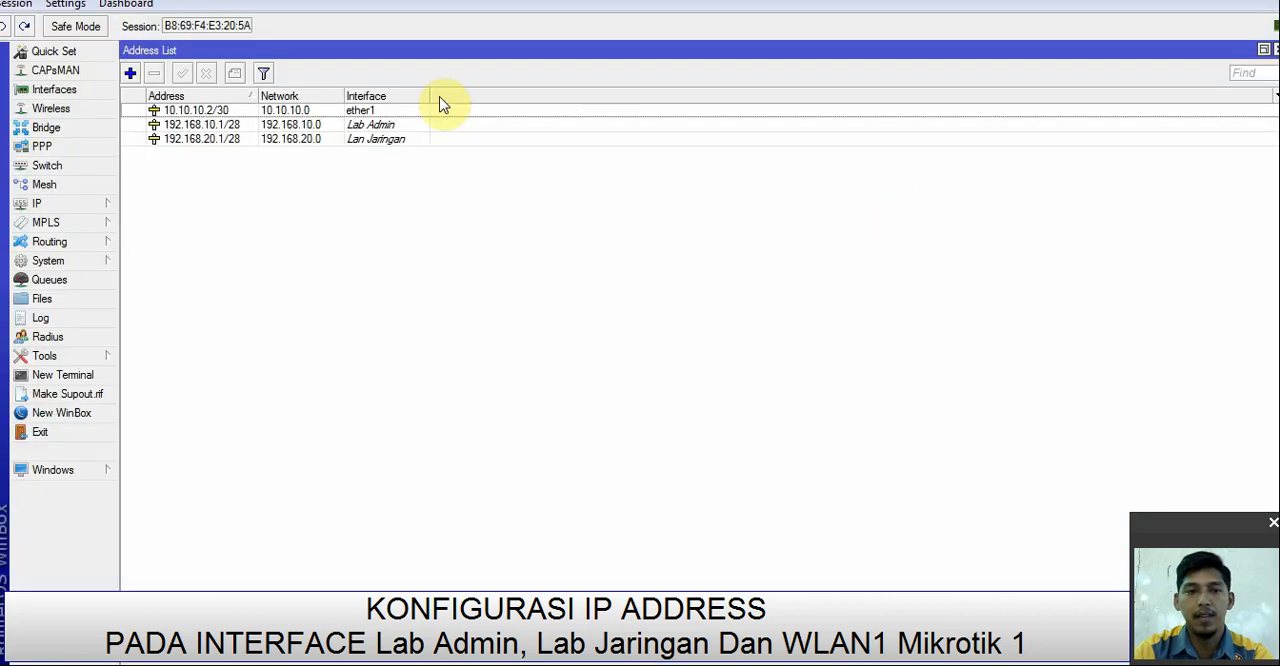
pyautogui.click(56, 89)
pyautogui.click(216, 358)
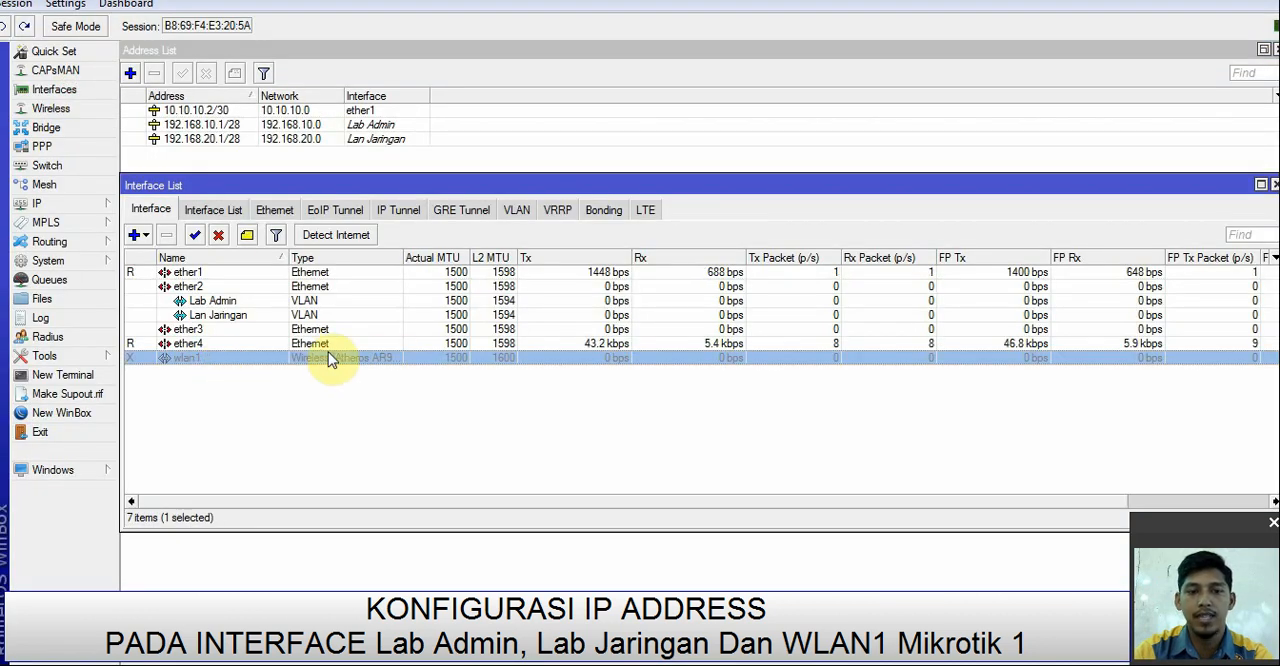
pyautogui.click(195, 236)
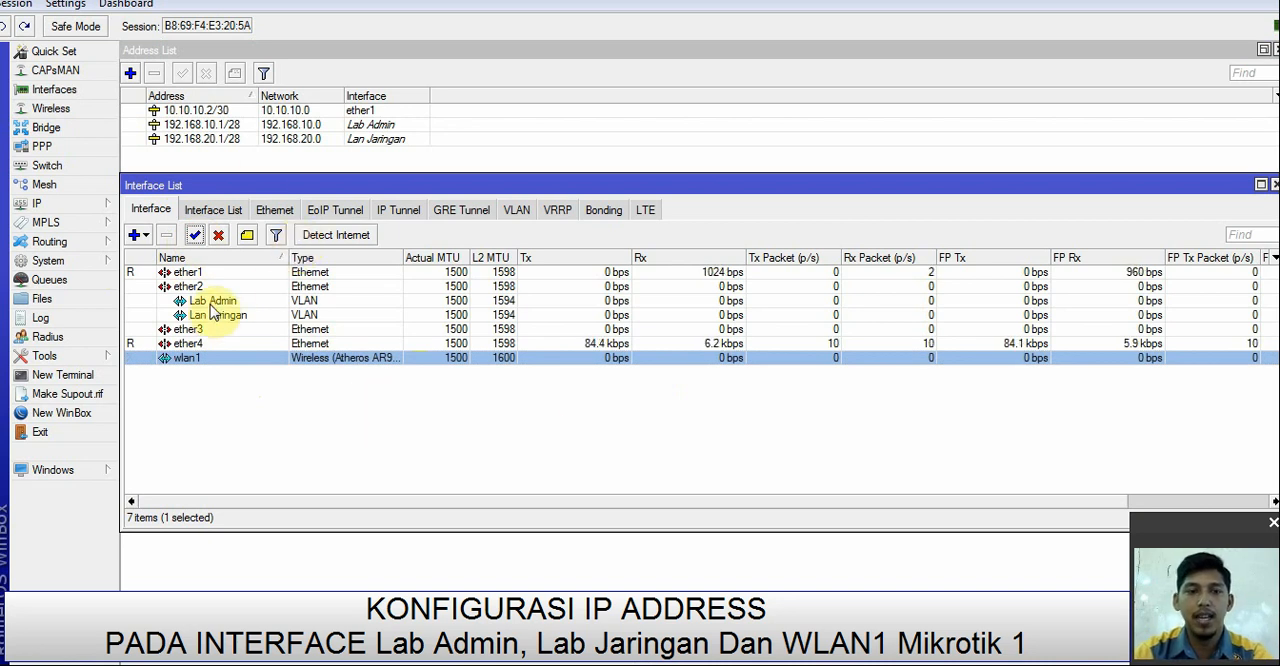
pyautogui.click(322, 170)
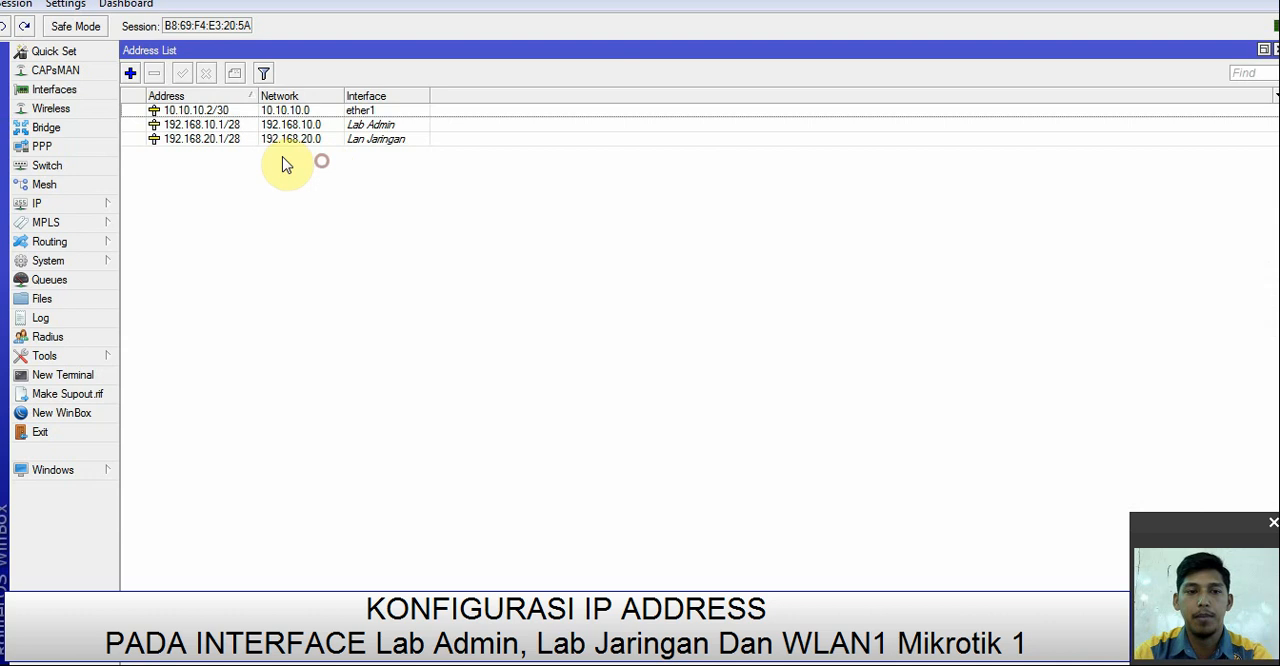
# Step: Add the IP address 192.168.30.1/24 on the wlan1 interface
pyautogui.click(130, 73)
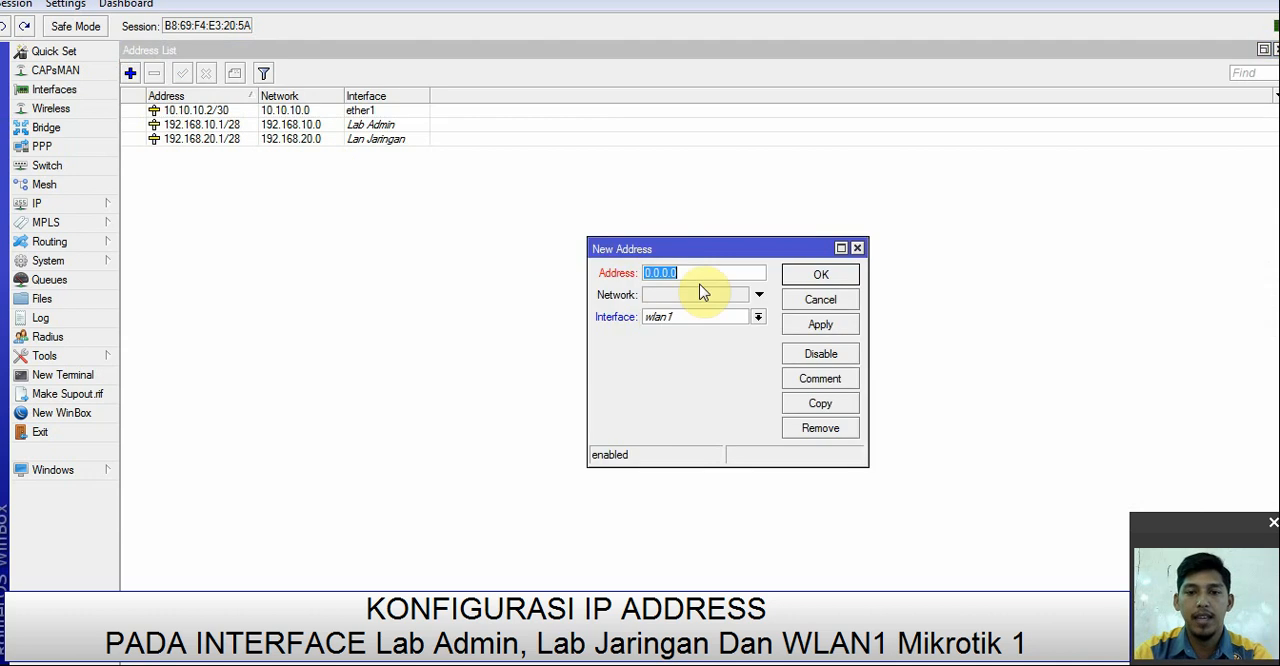
pyautogui.hotkey('alt', 'Tab')
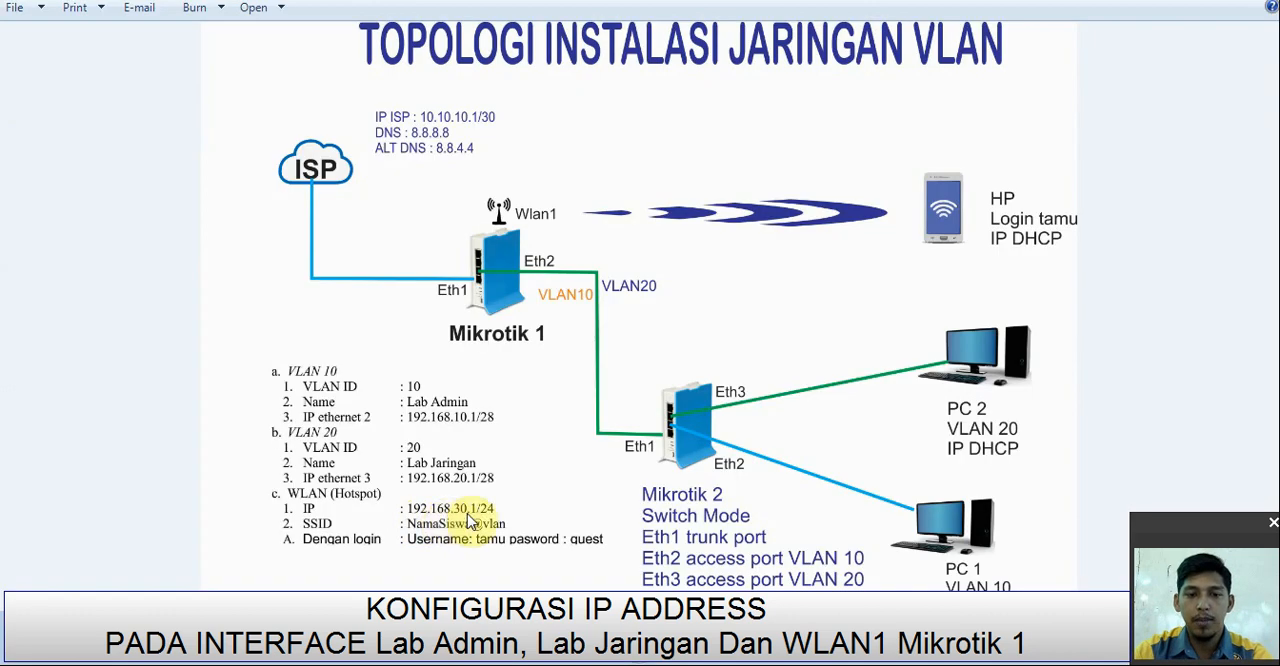
pyautogui.hotkey('alt', 'Tab')
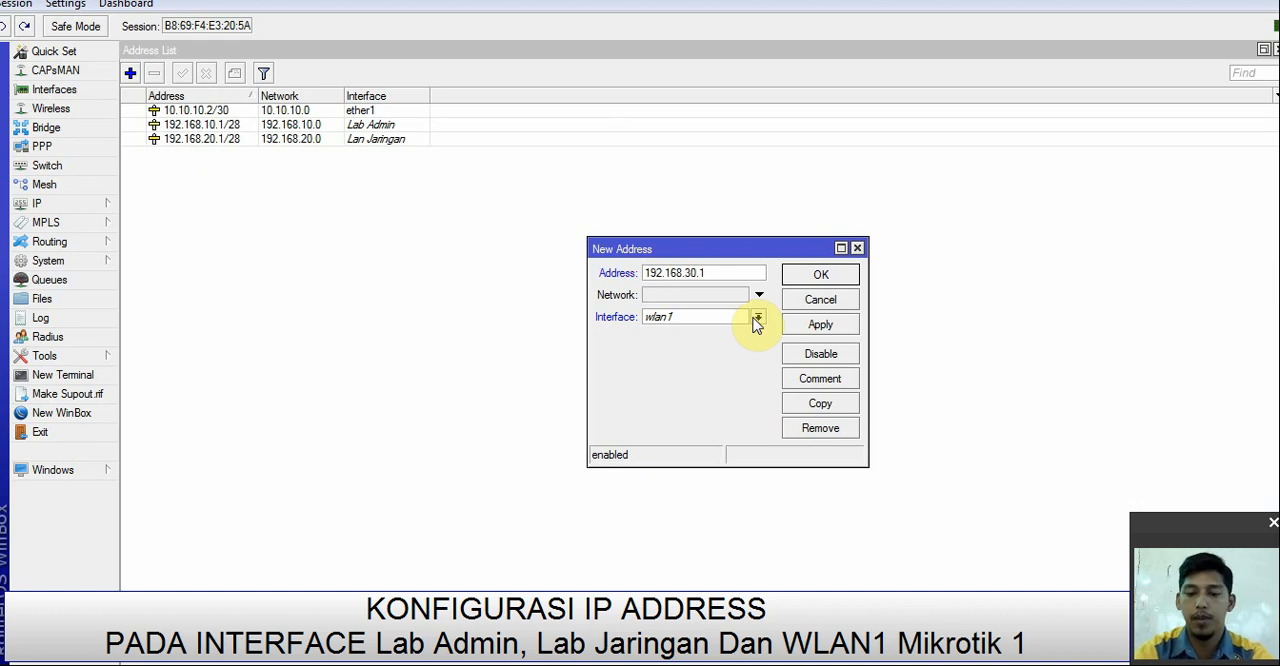
pyautogui.click(645, 322)
pyautogui.click(700, 411)
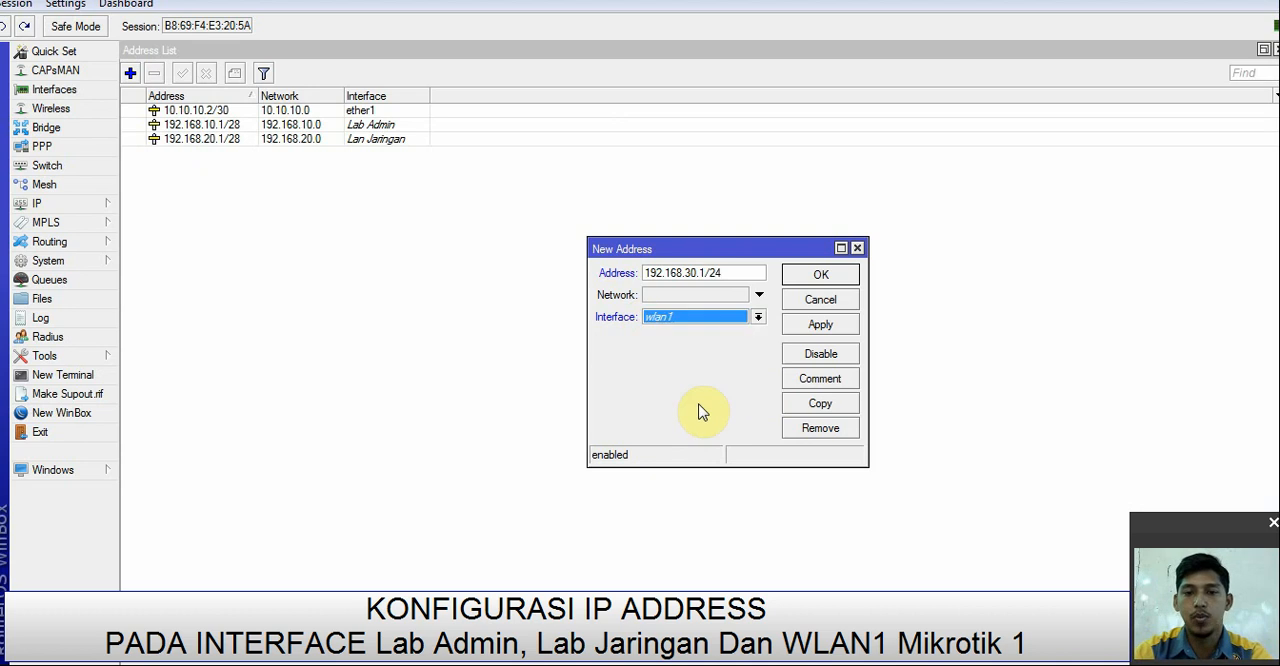
pyautogui.click(805, 326)
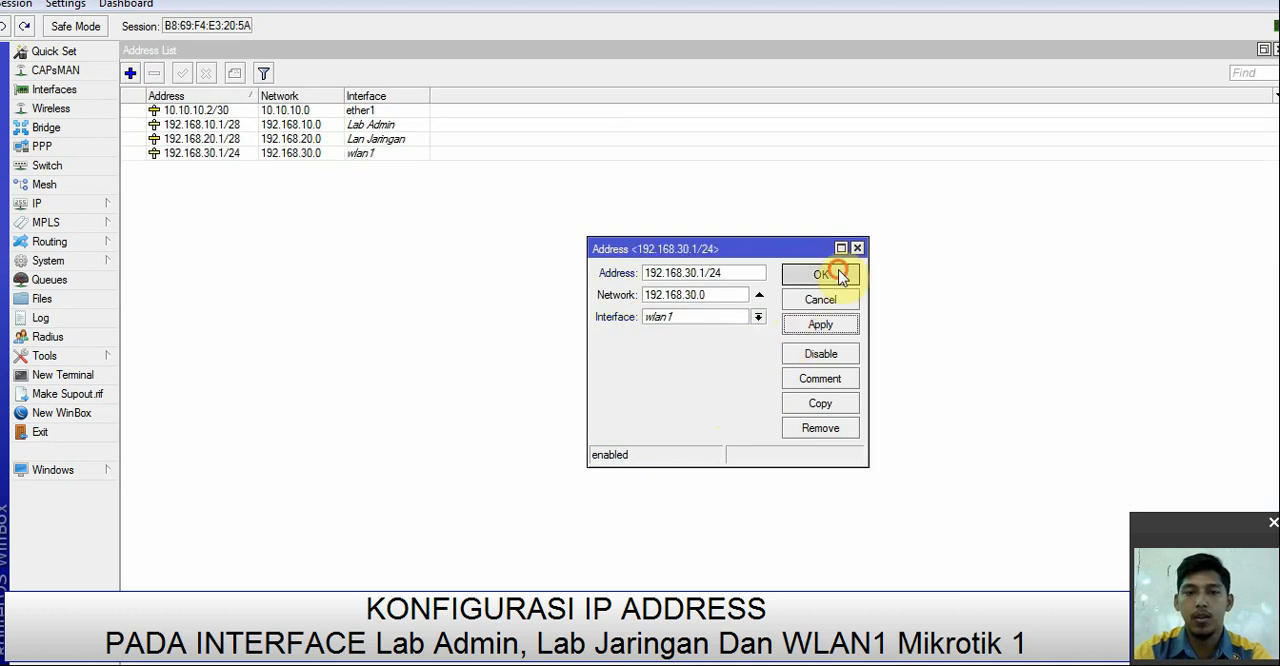
pyautogui.click(828, 273)
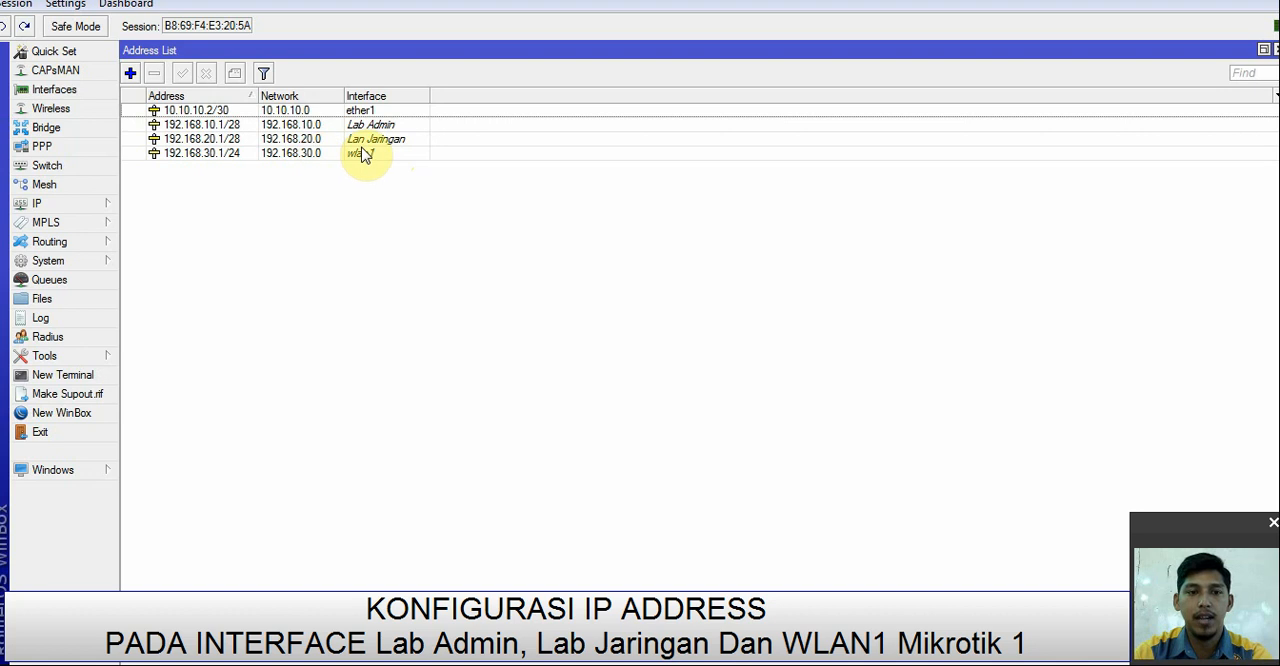
# Step: Rename the VLAN interface Lan Jaringan as Lab Jaringan and close the interface list
pyautogui.click(60, 90)
pyautogui.doubleClick(230, 314)
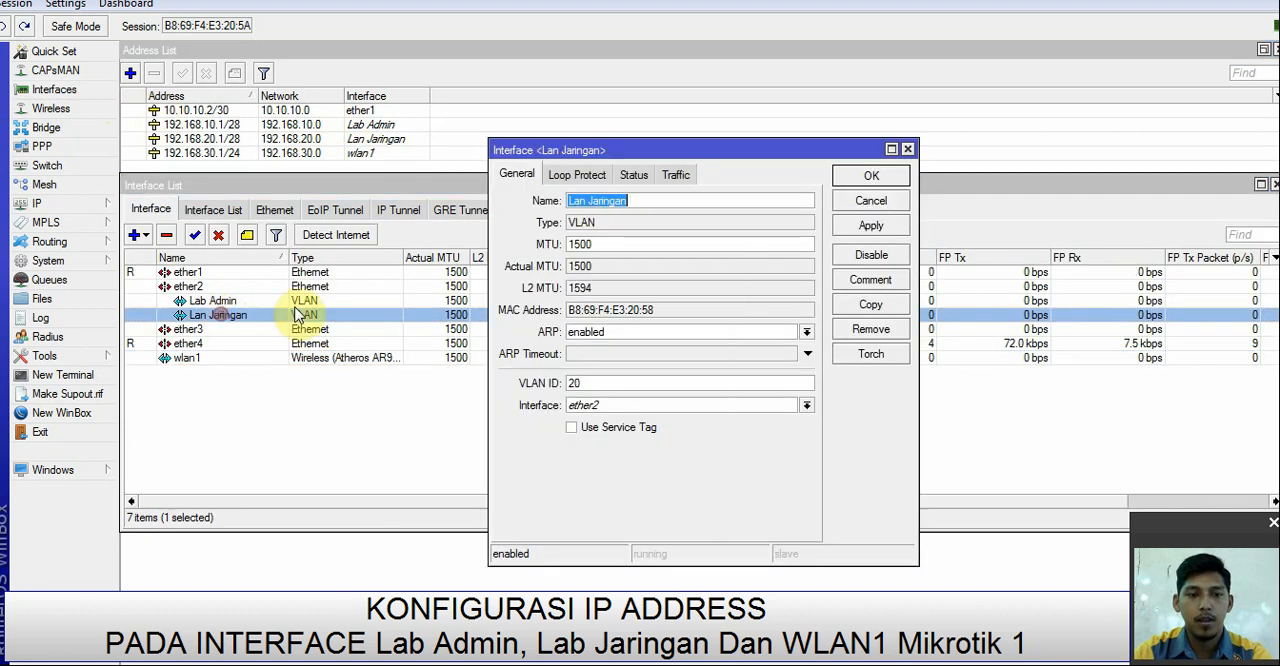
pyautogui.click(578, 200)
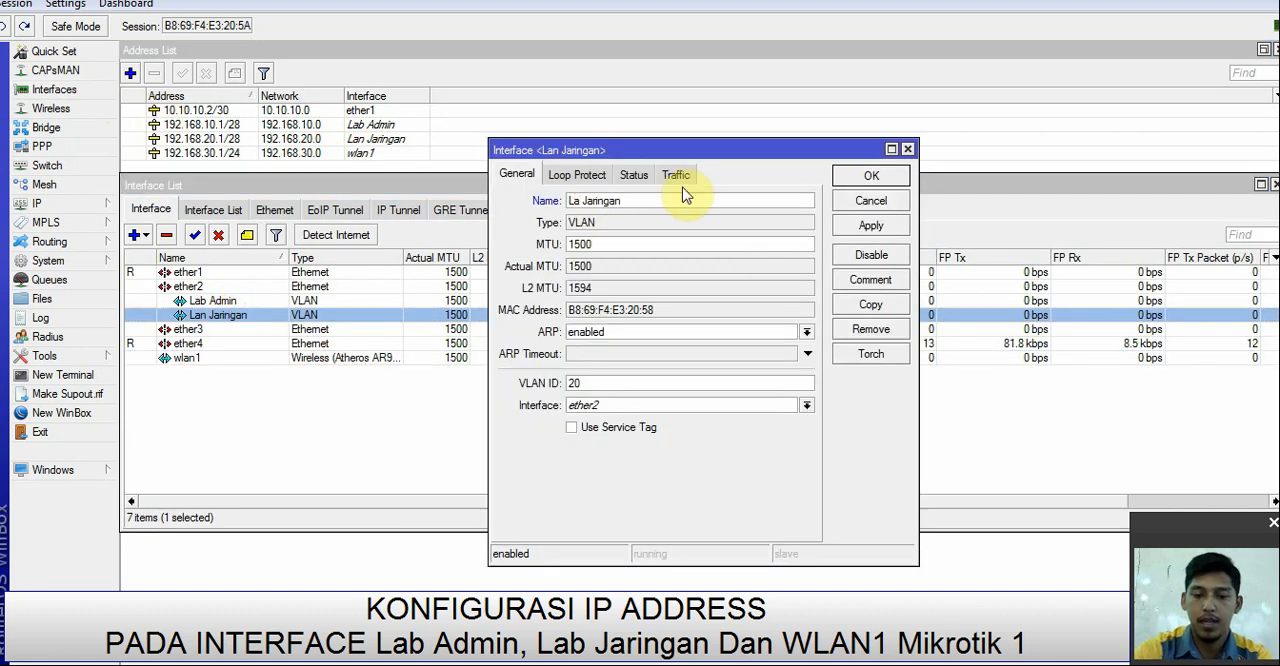
pyautogui.write('b')
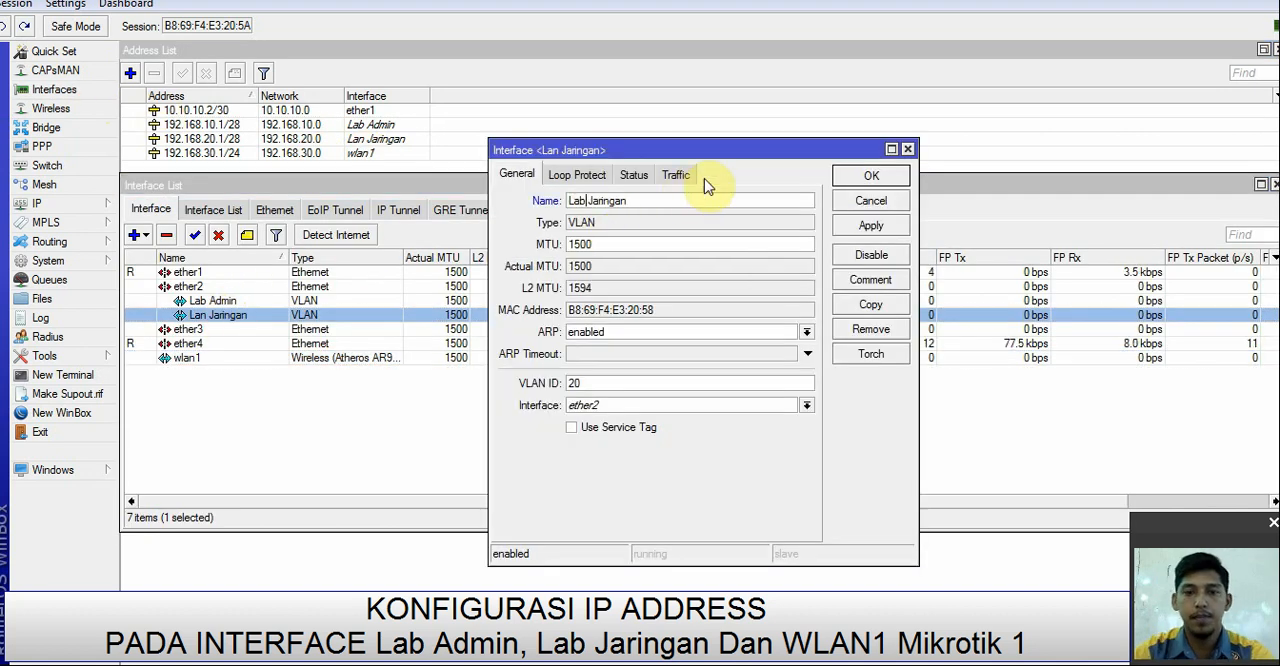
pyautogui.click(873, 226)
pyautogui.click(872, 177)
pyautogui.click(551, 400)
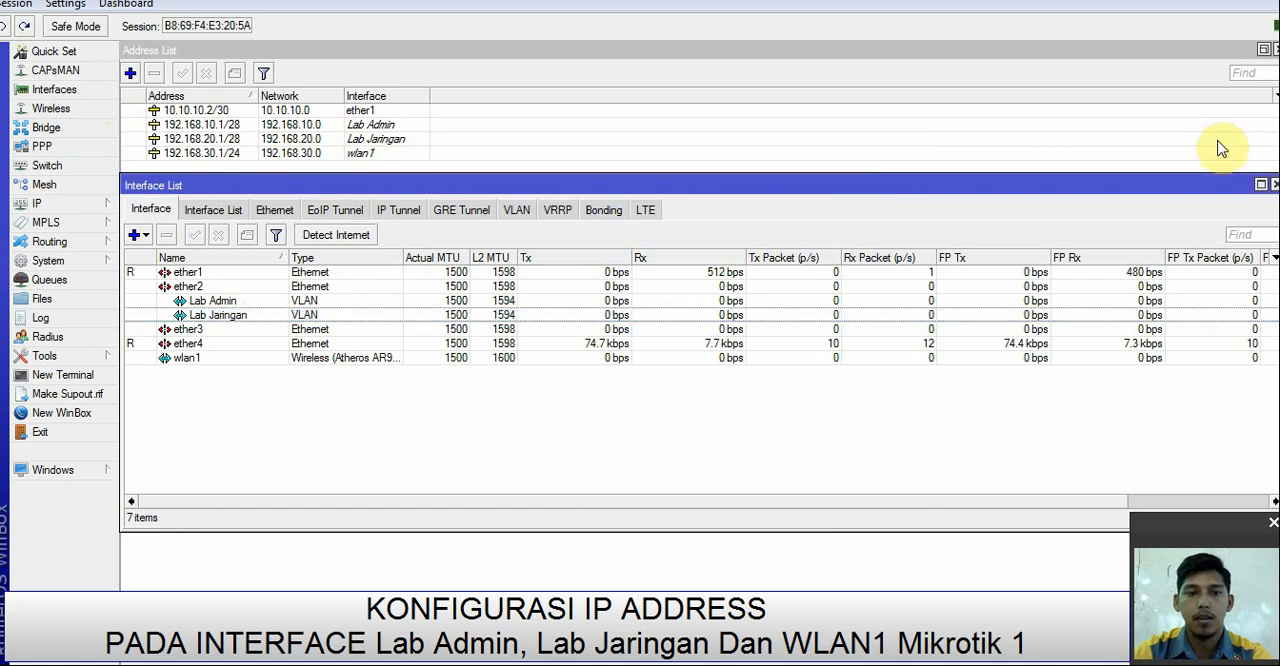
pyautogui.click(1274, 185)
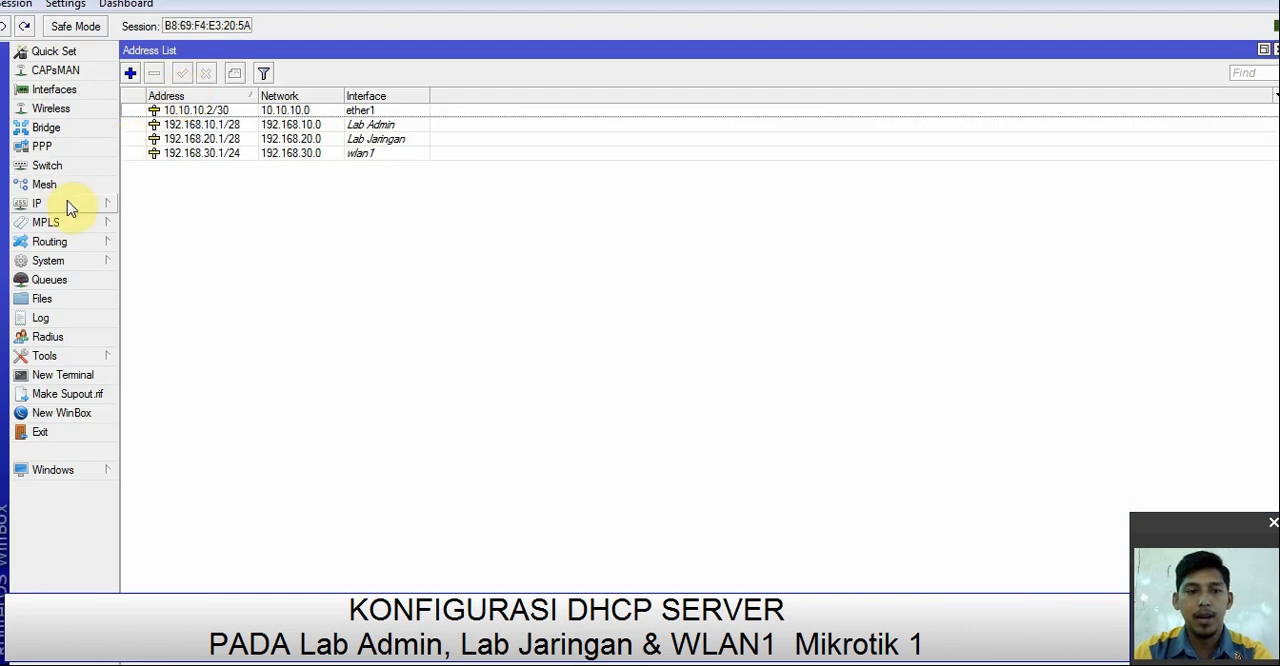
# Step: Set up a DHCP server on the Lab Admin interface with gateway 192.168.10.1 and DNS servers 8.8.8.8 and 8.8.4.4
pyautogui.click(67, 203)
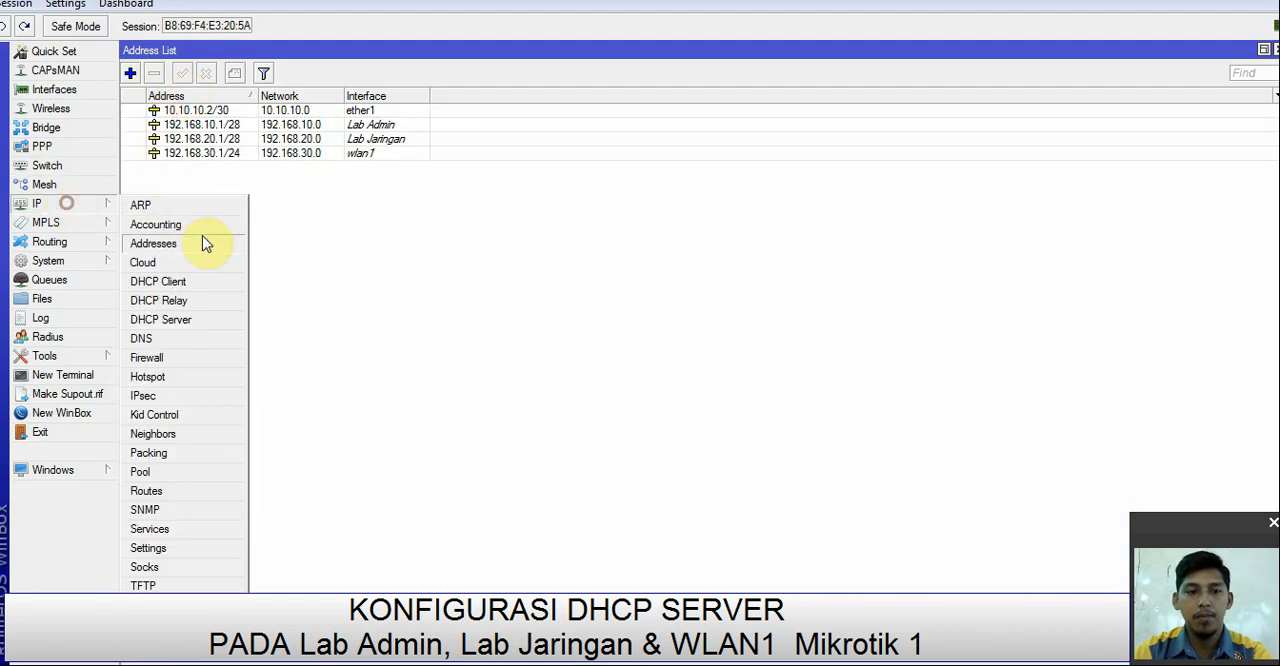
pyautogui.click(210, 320)
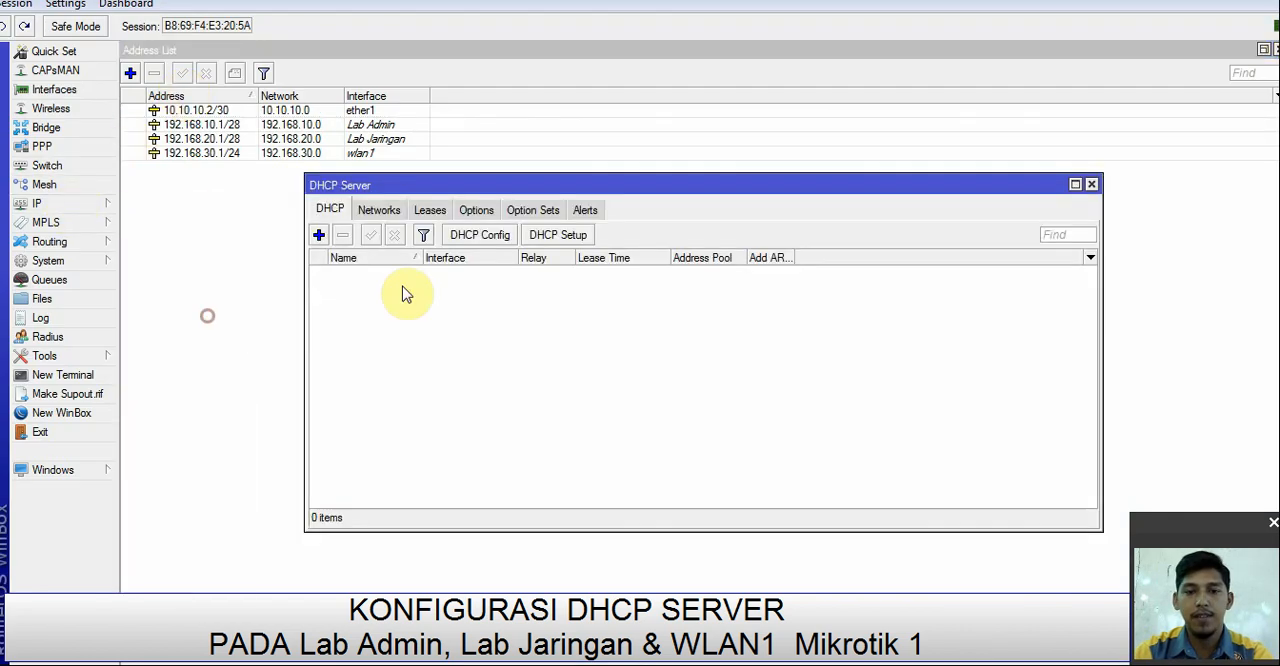
pyautogui.click(545, 236)
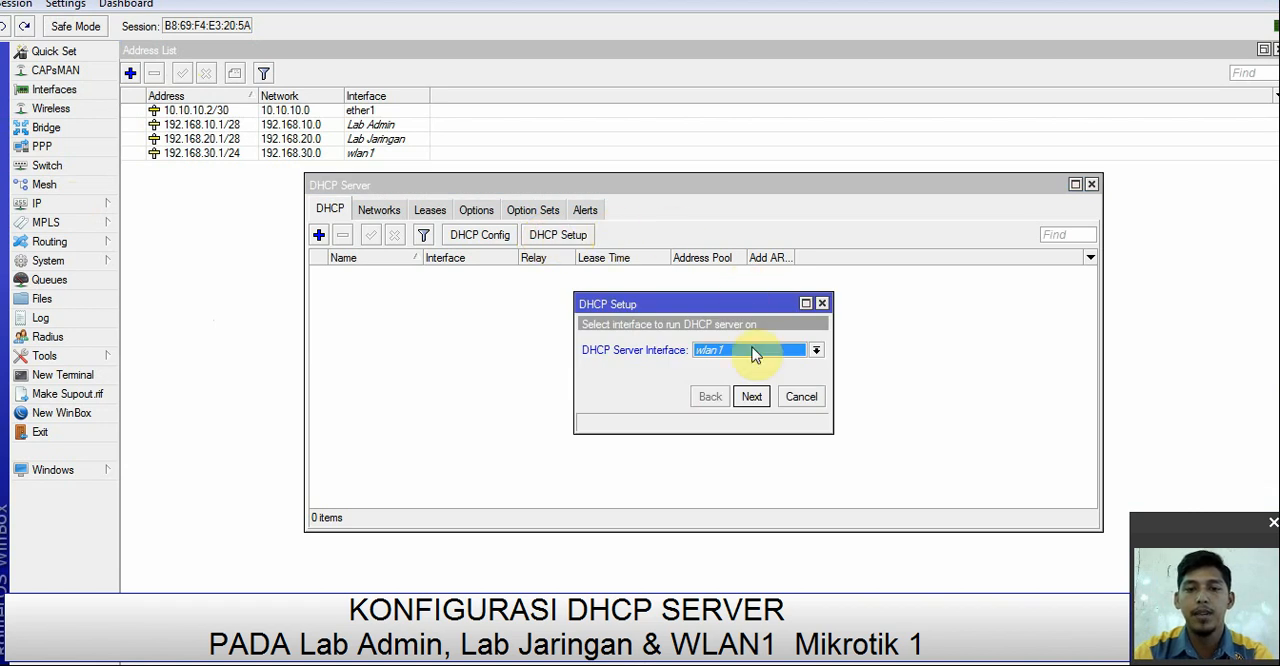
pyautogui.click(751, 350)
pyautogui.click(718, 365)
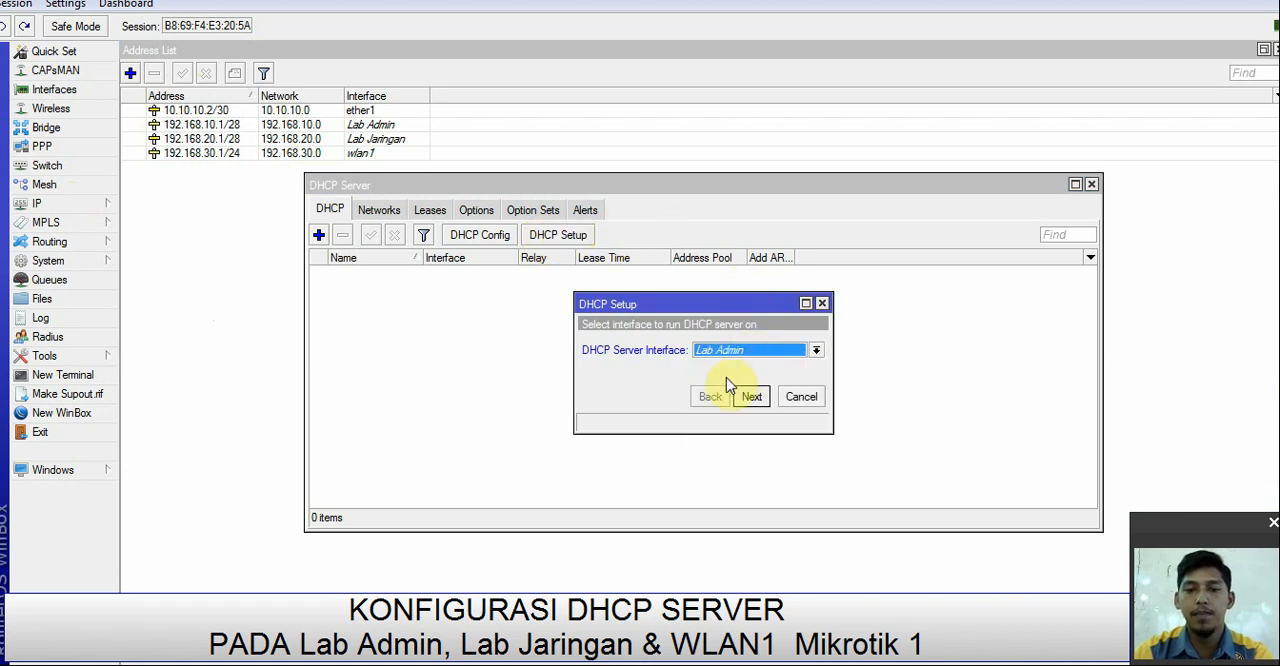
pyautogui.click(753, 397)
pyautogui.click(753, 397)
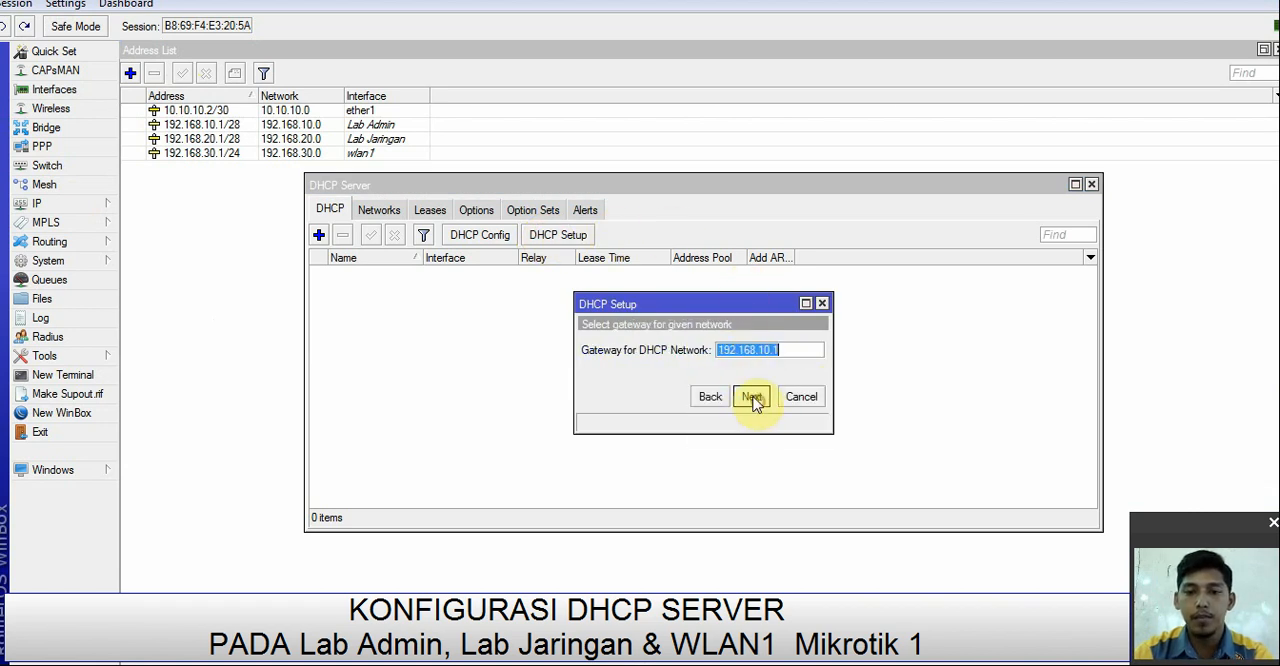
pyautogui.click(752, 398)
pyautogui.click(752, 398)
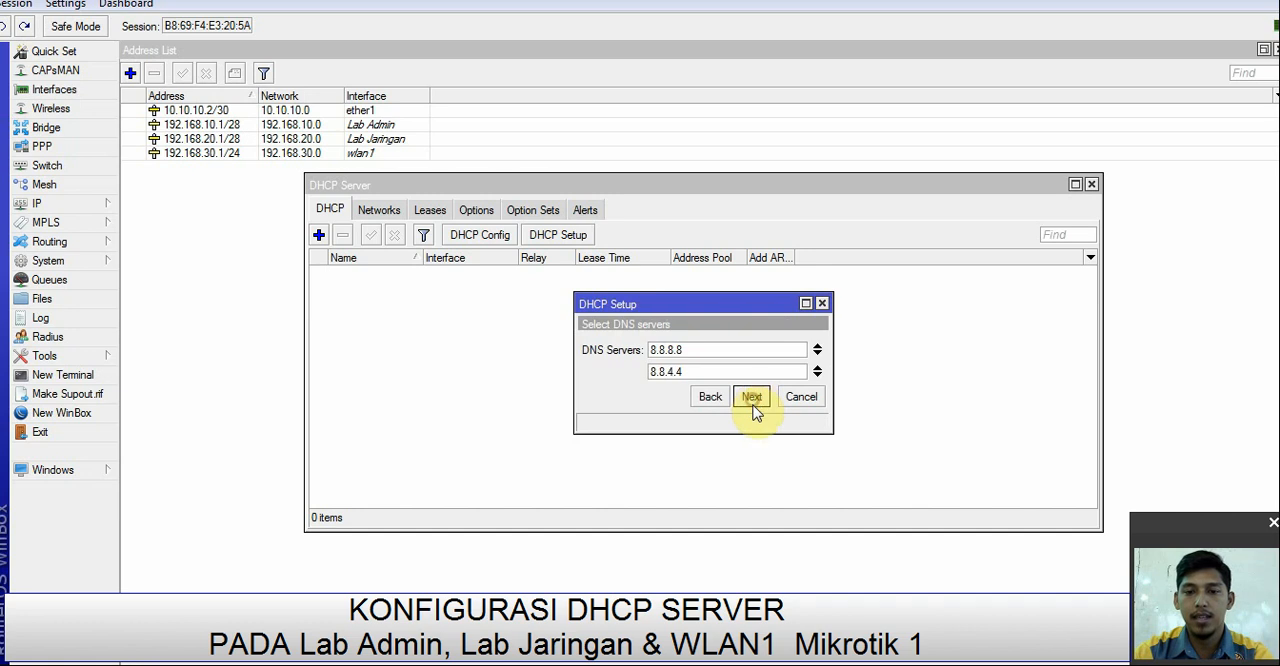
pyautogui.click(753, 397)
pyautogui.click(750, 398)
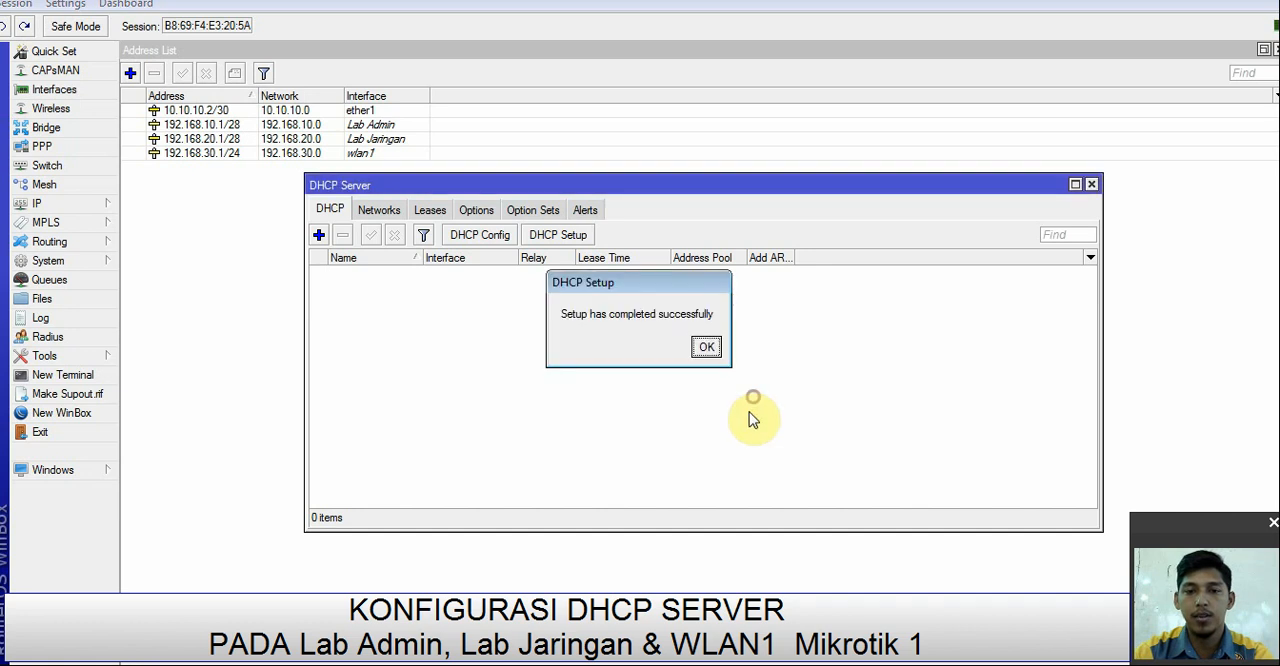
pyautogui.click(702, 345)
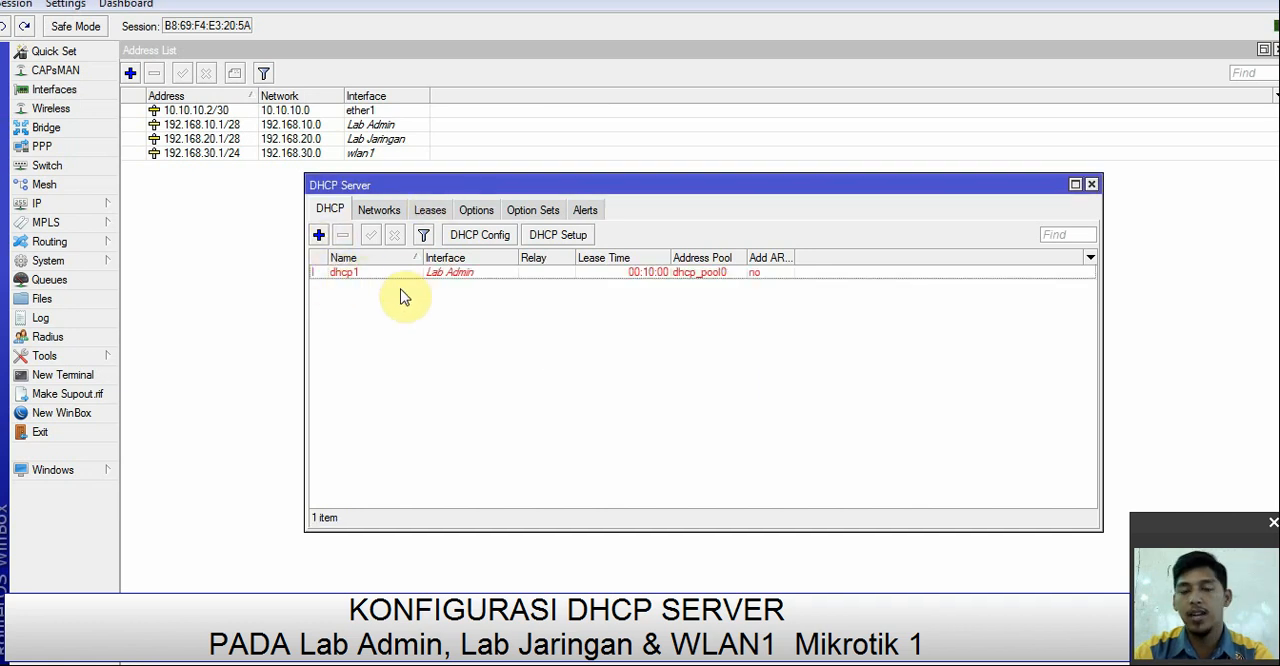
# Step: Set up a DHCP server on the Lab Jaringan interface with gateway 192.168.20.1 and a lease time of 00:10:00
pyautogui.click(566, 237)
pyautogui.click(703, 349)
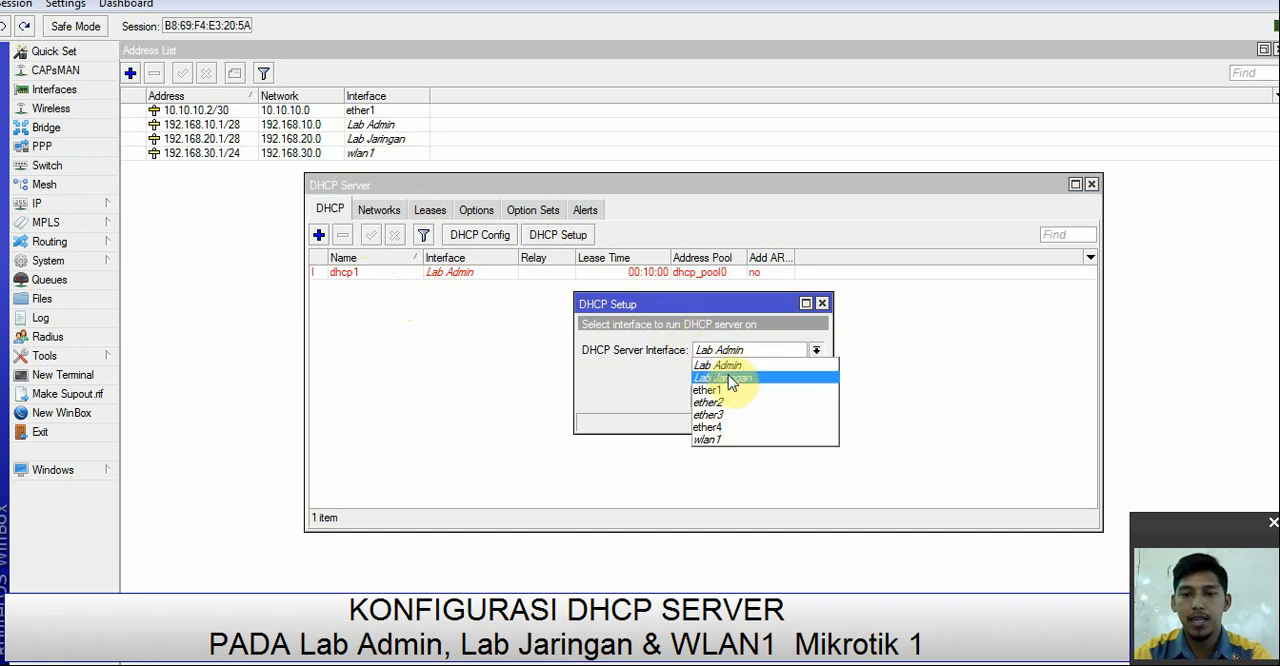
pyautogui.click(733, 368)
pyautogui.click(753, 398)
pyautogui.click(752, 397)
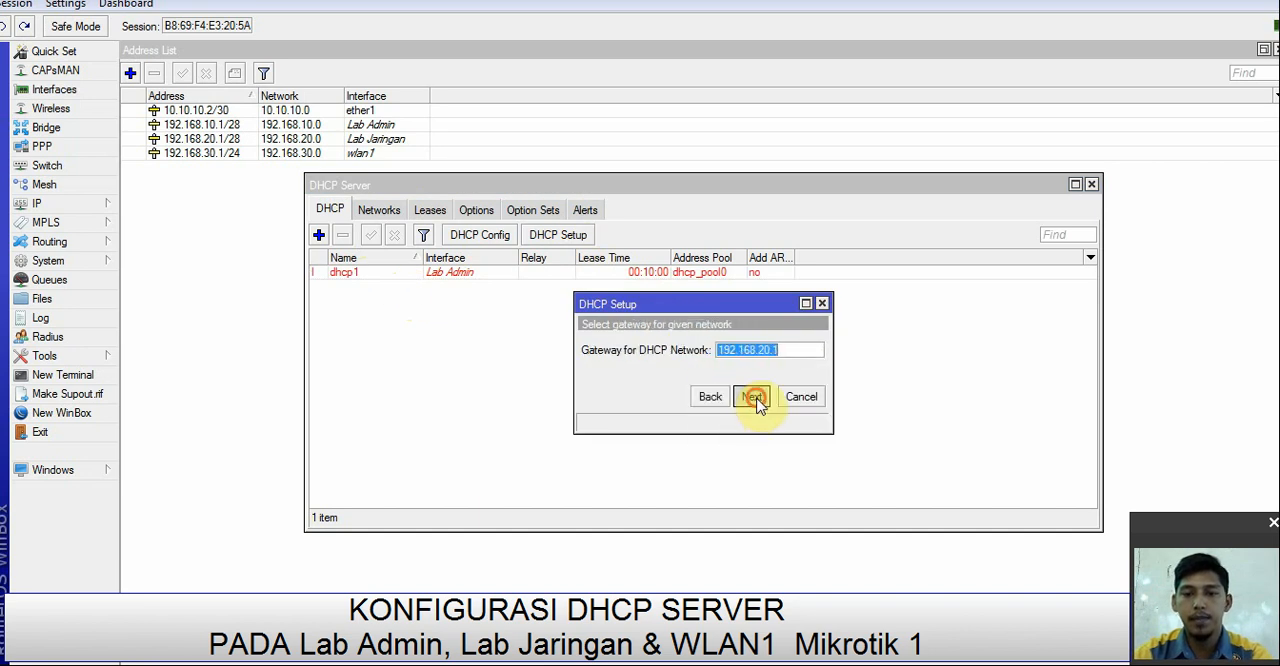
pyautogui.click(753, 398)
pyautogui.click(752, 400)
pyautogui.click(752, 398)
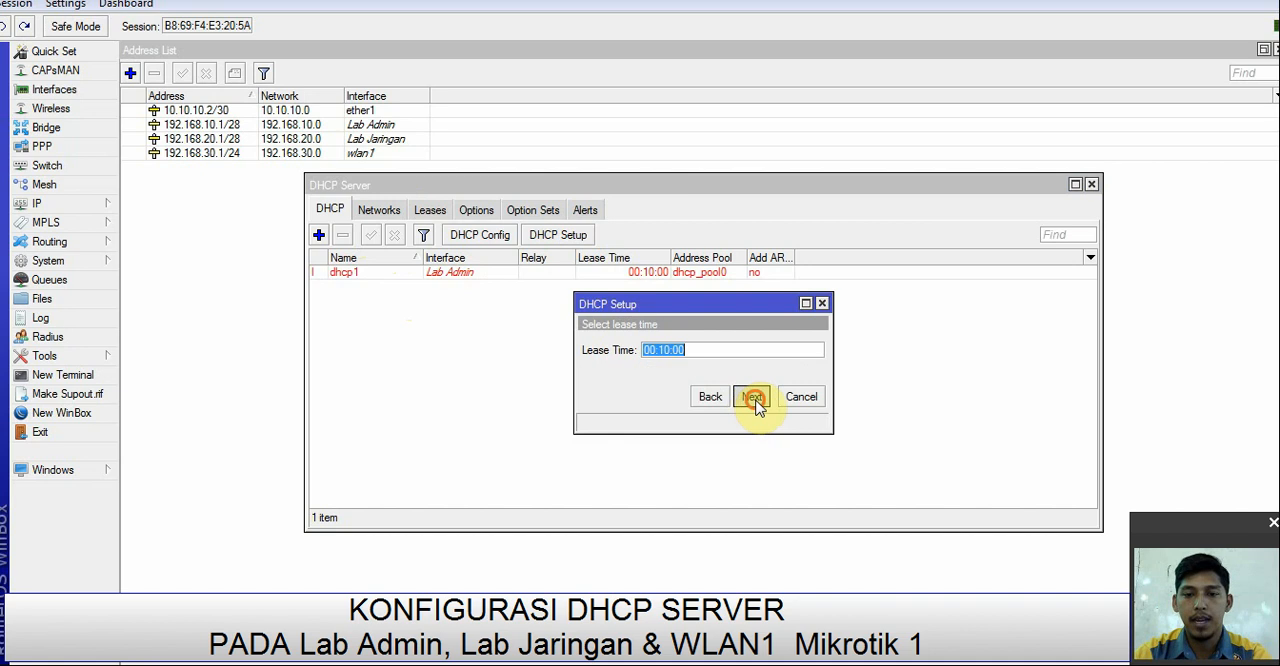
pyautogui.click(752, 397)
pyautogui.click(712, 347)
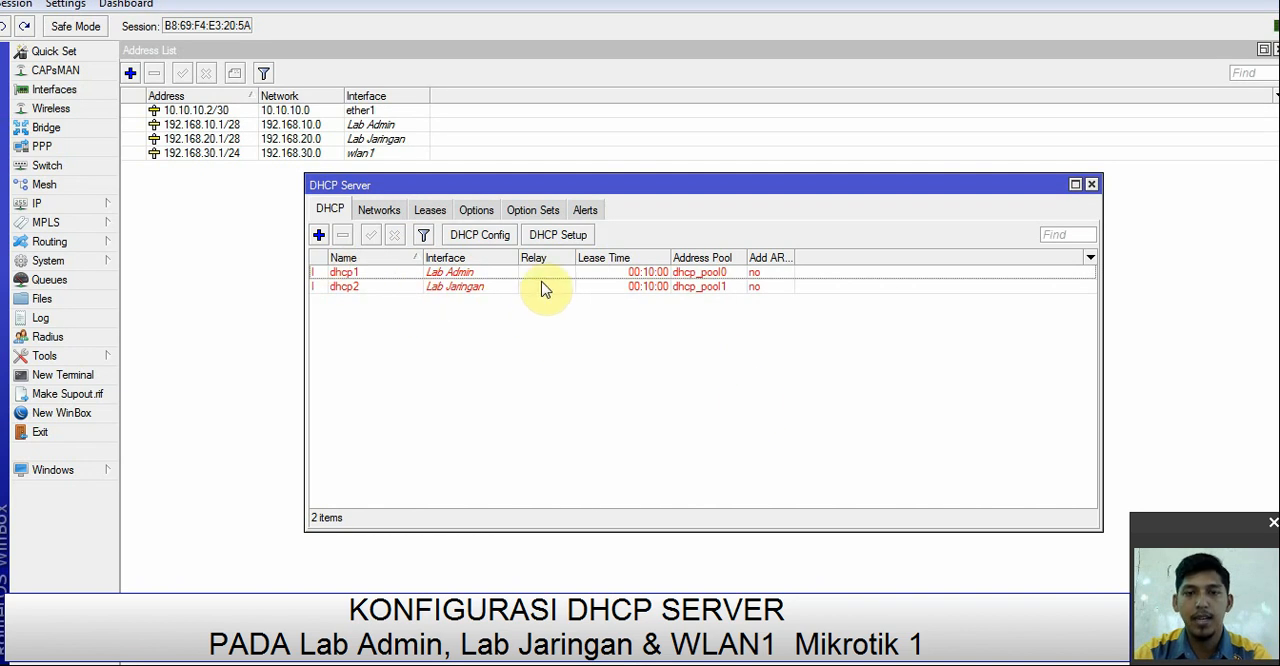
# Step: Set up a DHCP server on wlan1 with gateway 192.168.30.1 and lease time 00:10:00, and close the DHCP server and address lists
pyautogui.click(575, 240)
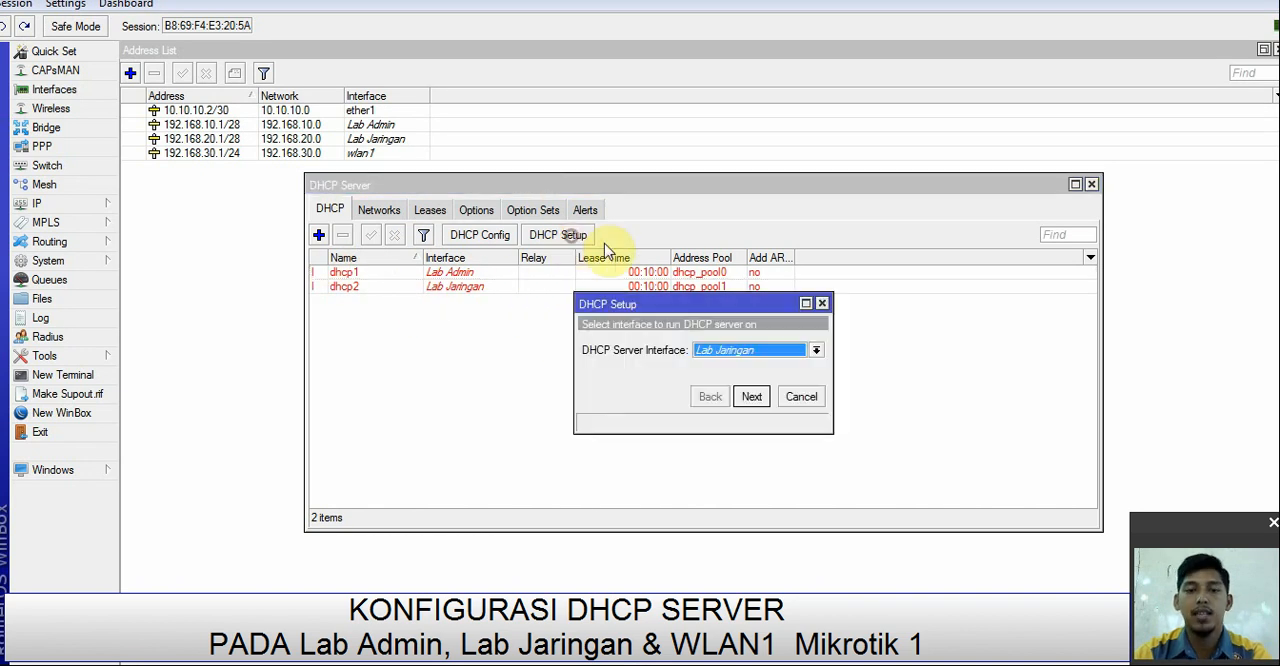
pyautogui.click(762, 354)
pyautogui.click(716, 439)
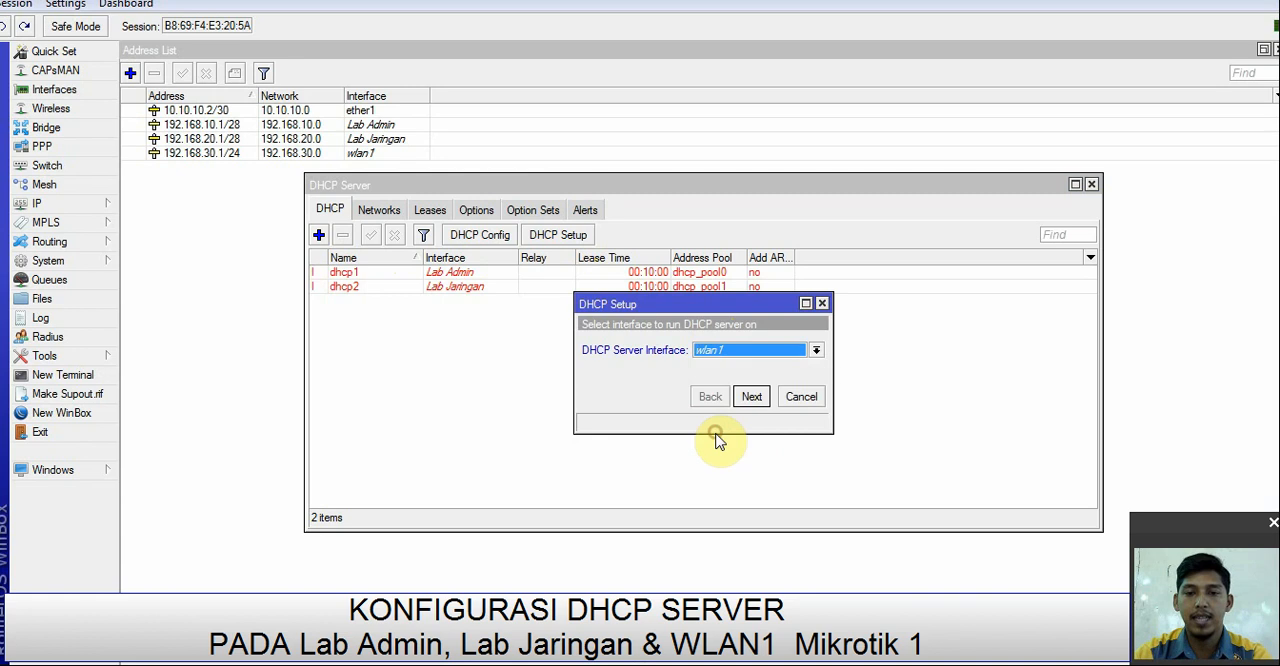
pyautogui.click(751, 395)
pyautogui.click(752, 397)
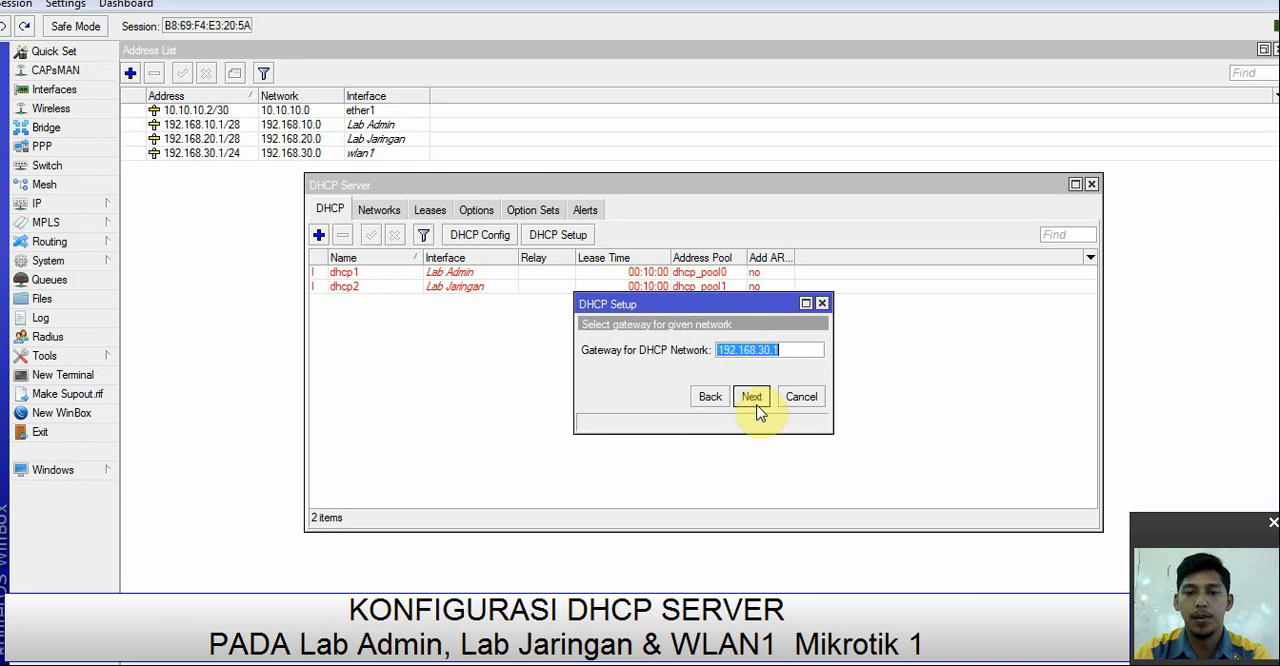
pyautogui.click(752, 397)
pyautogui.click(753, 398)
pyautogui.click(756, 406)
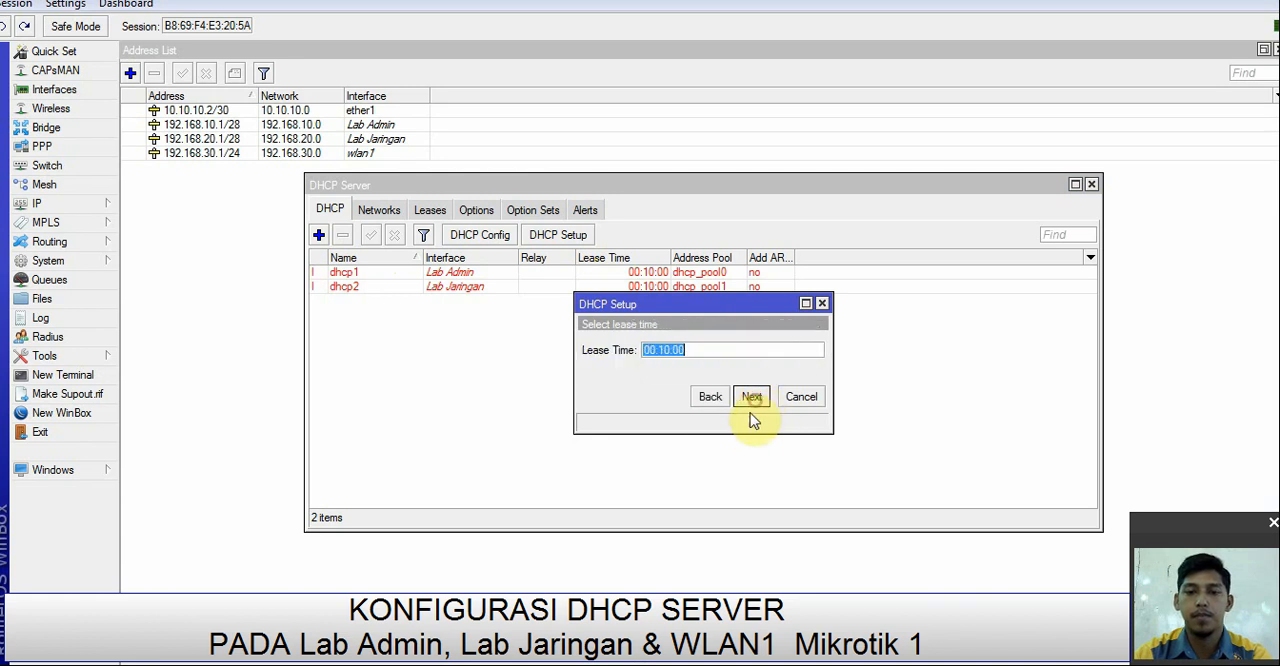
pyautogui.click(752, 400)
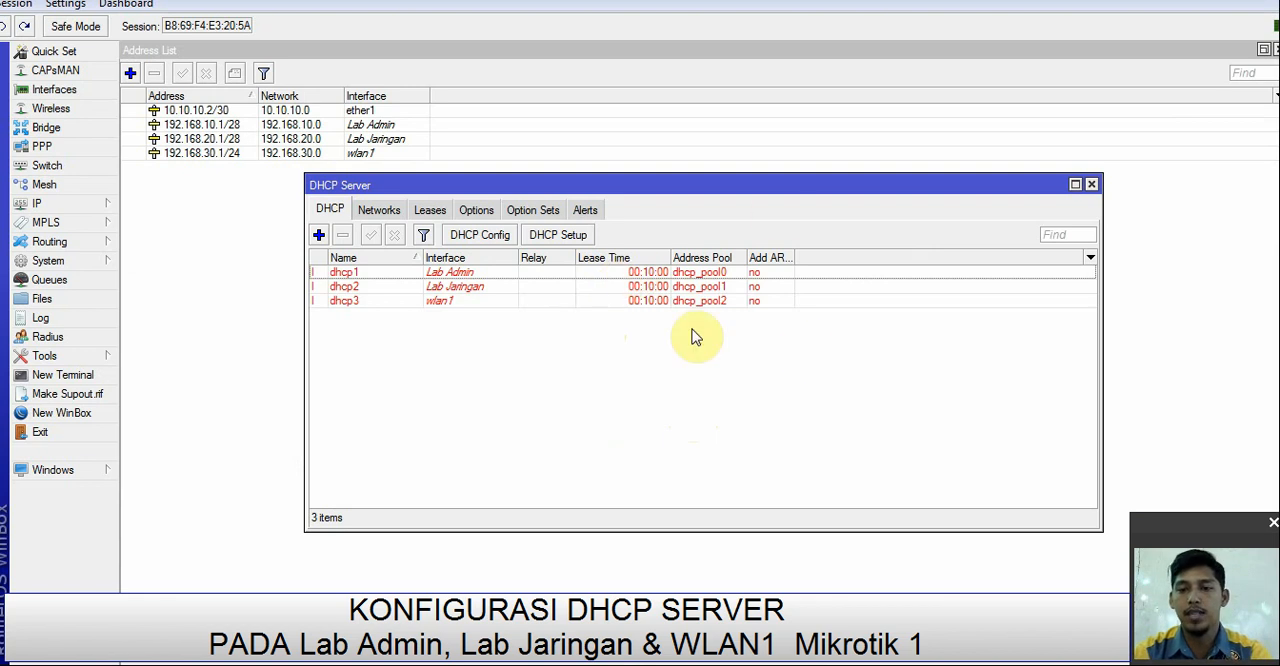
pyautogui.click(1092, 186)
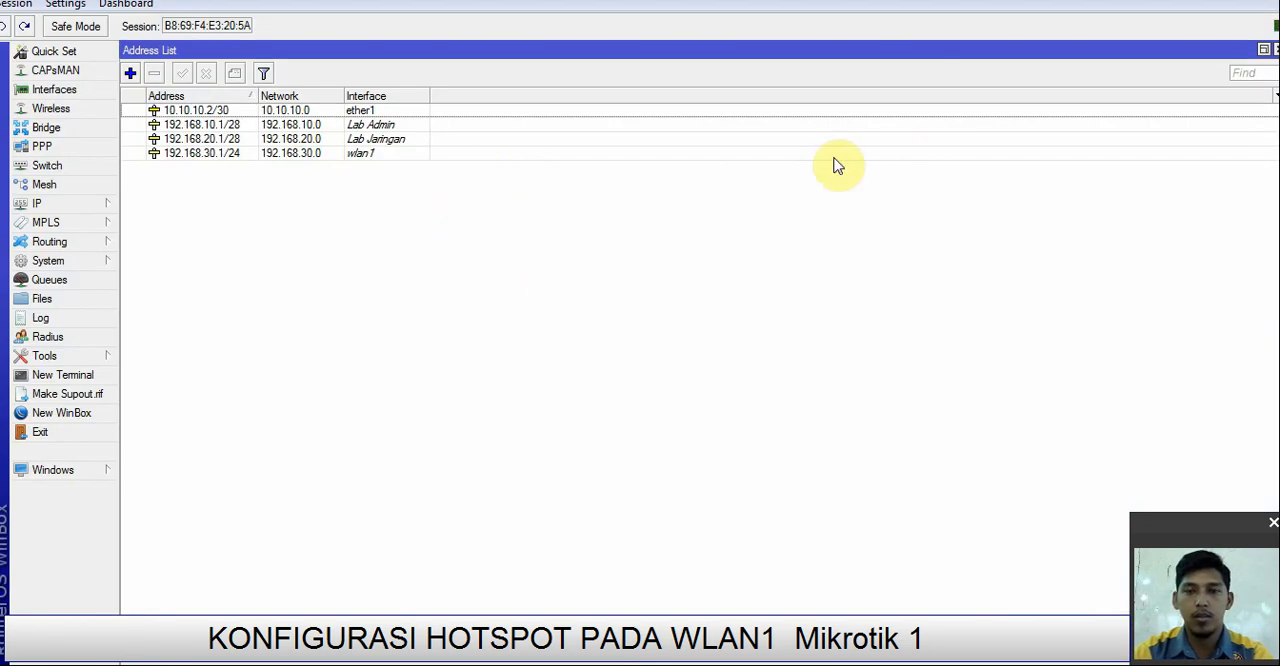
pyautogui.click(1272, 49)
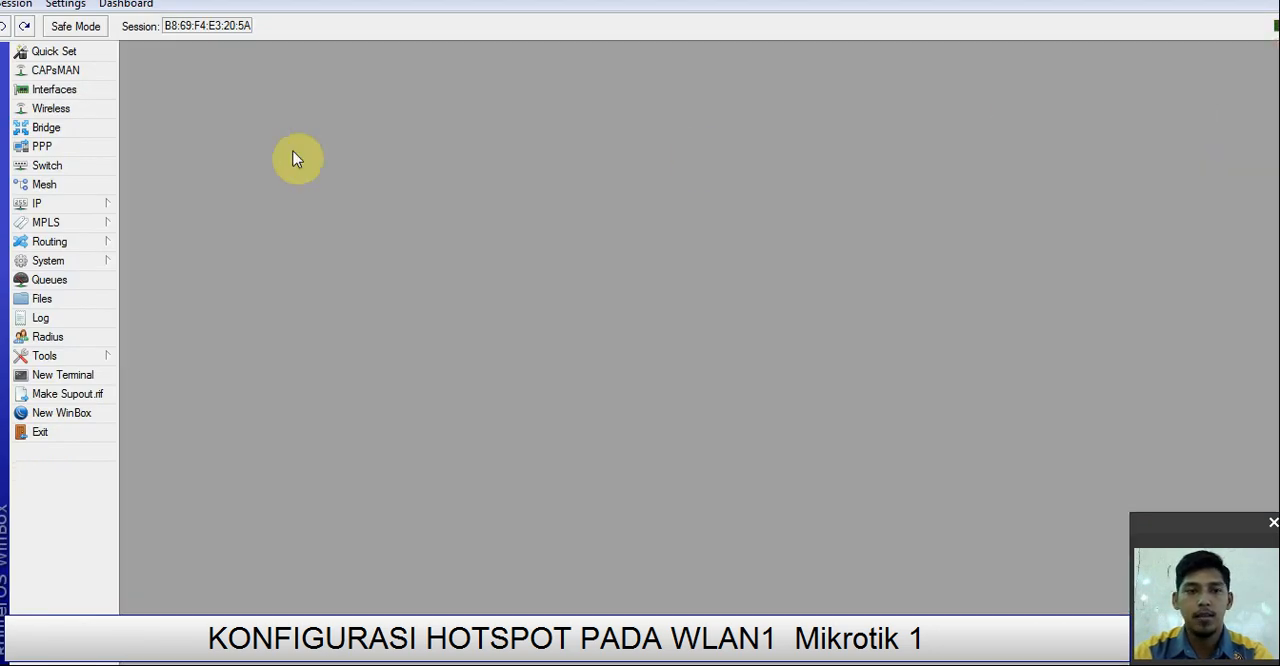
pyautogui.click(50, 205)
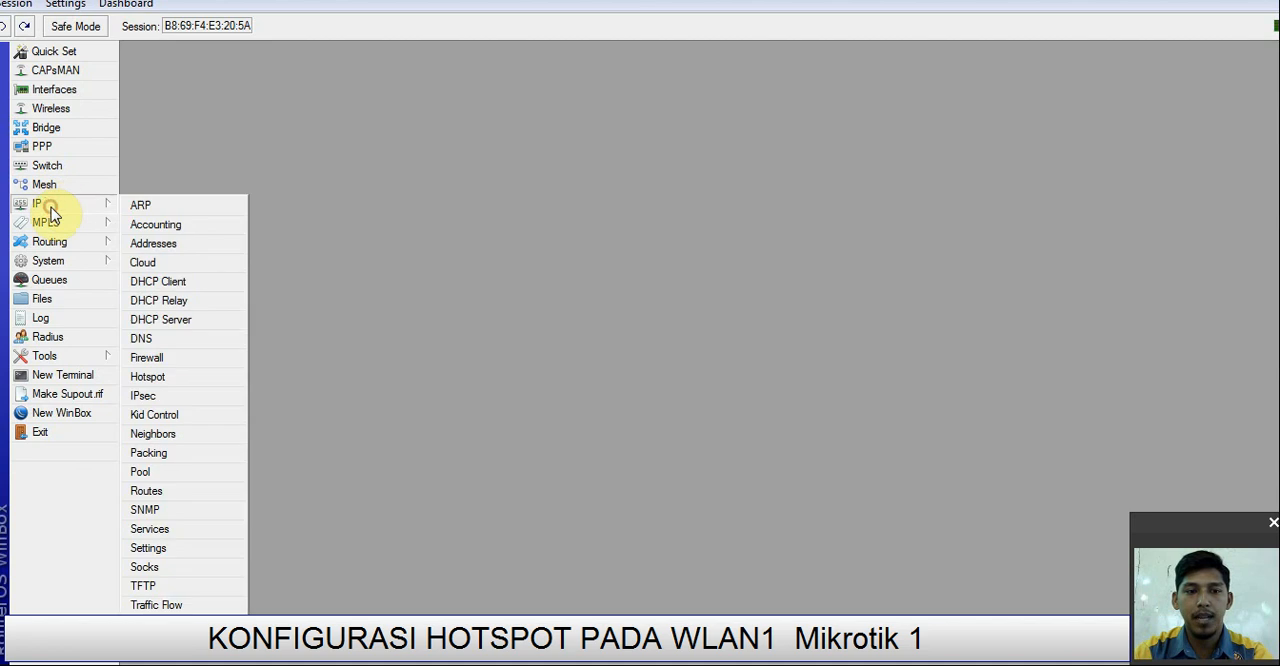
pyautogui.click(168, 378)
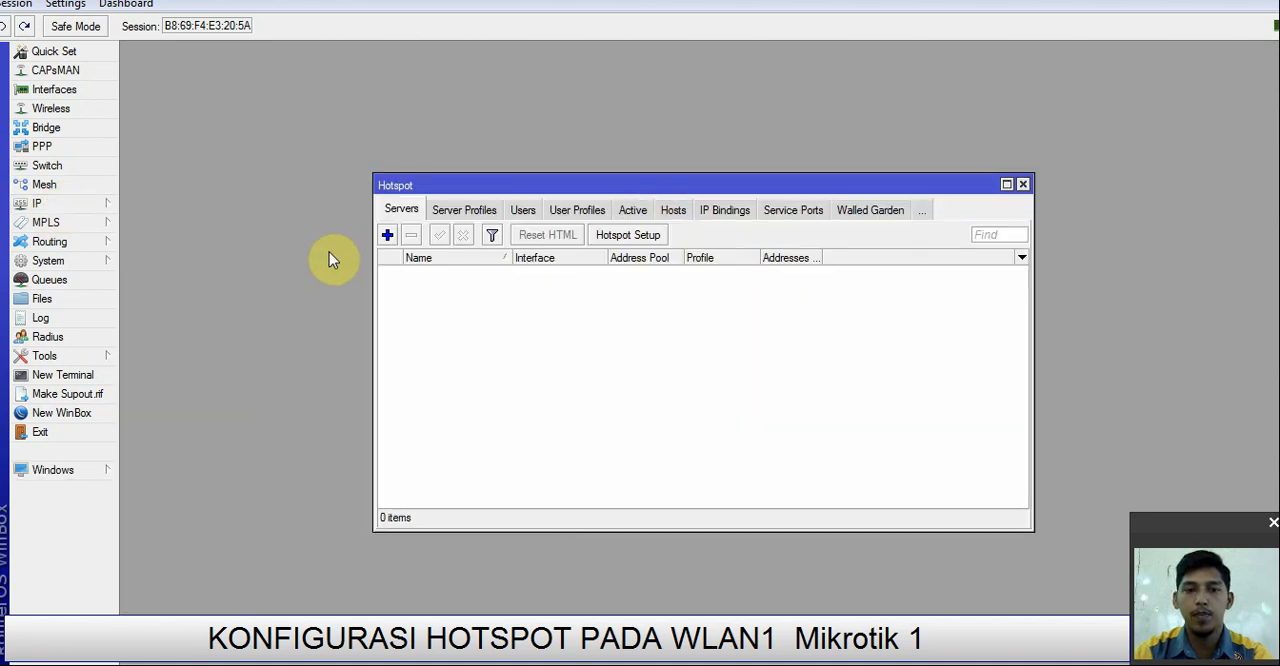
pyautogui.click(620, 236)
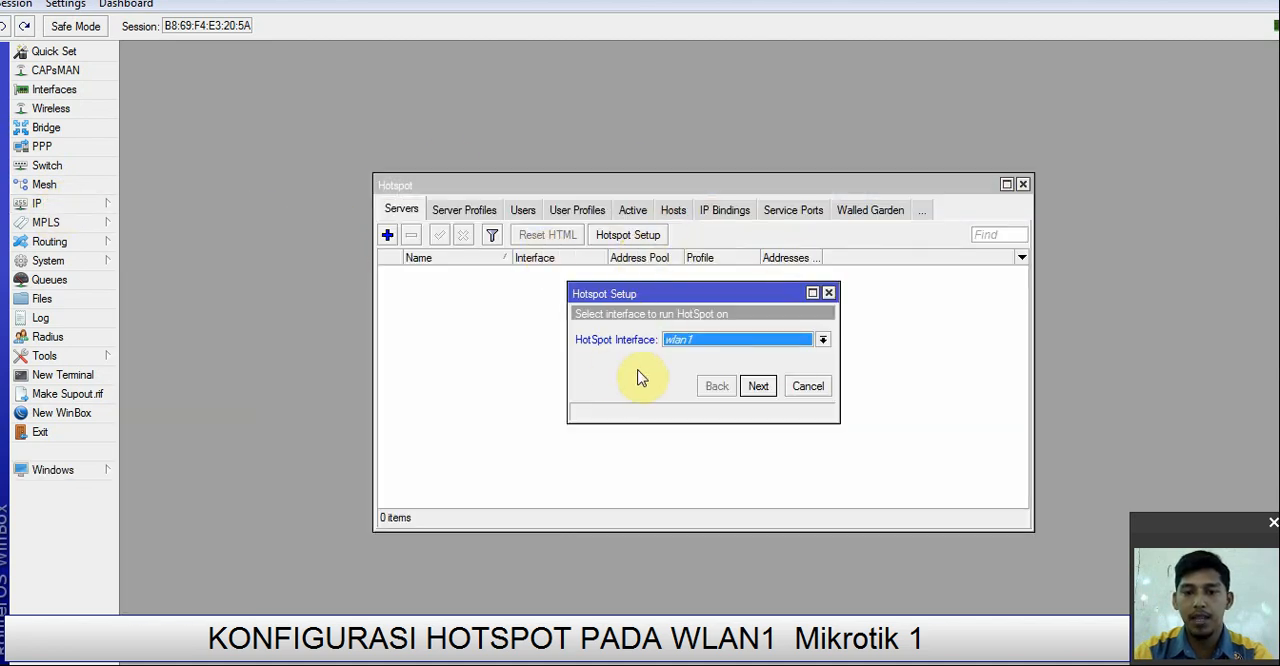
pyautogui.click(760, 388)
pyautogui.click(757, 387)
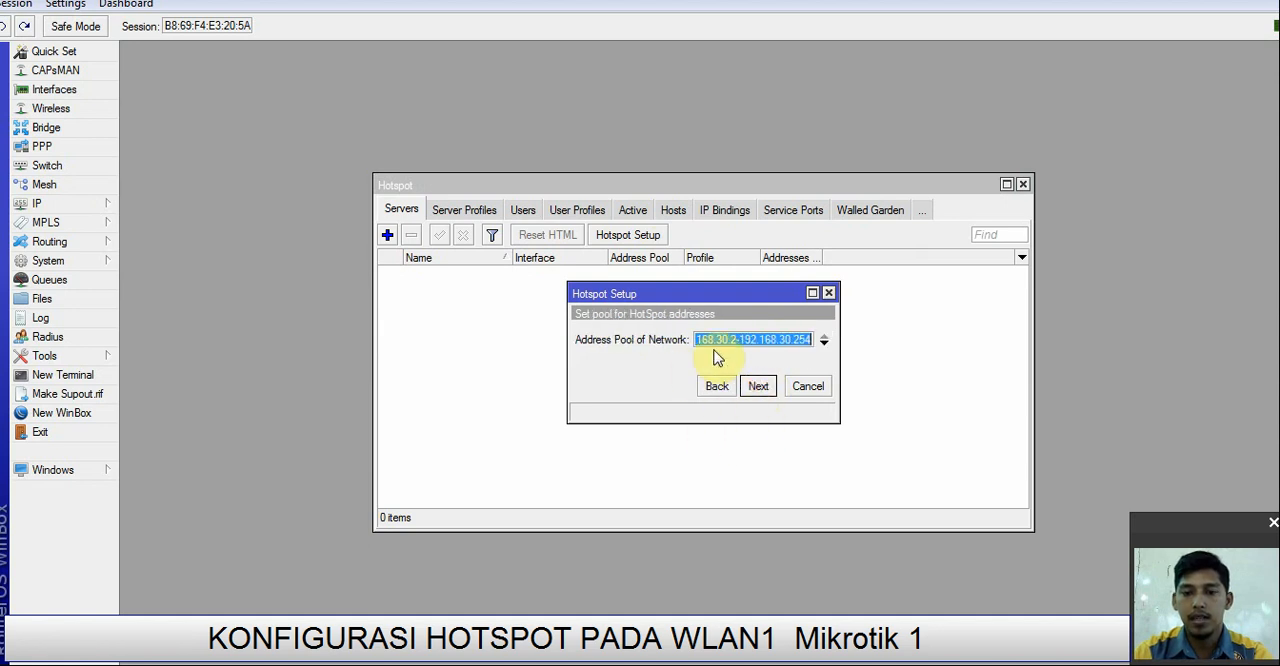
pyautogui.click(760, 387)
pyautogui.click(755, 386)
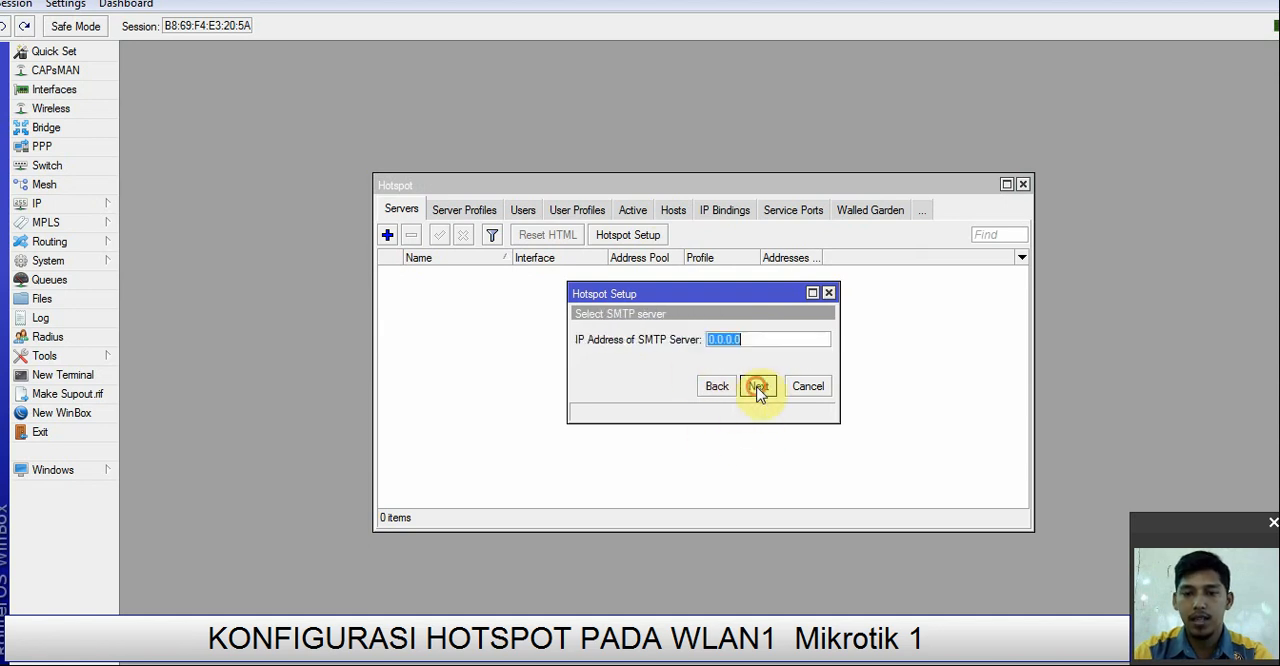
pyautogui.click(758, 392)
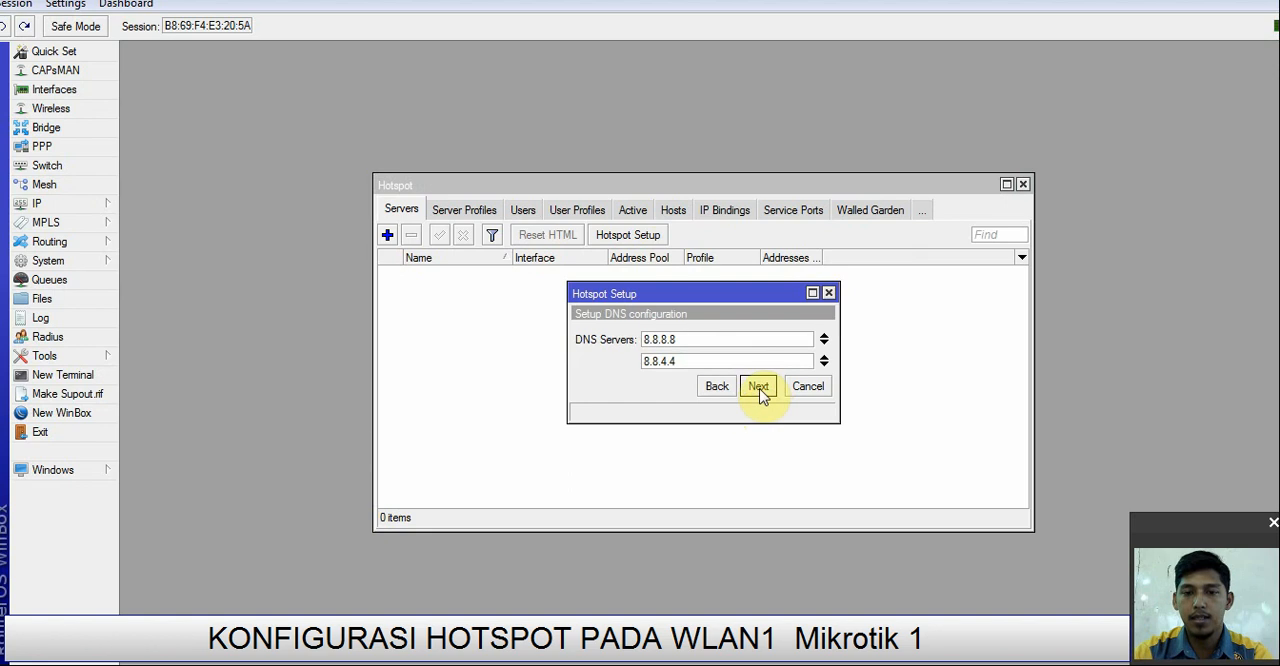
pyautogui.click(759, 390)
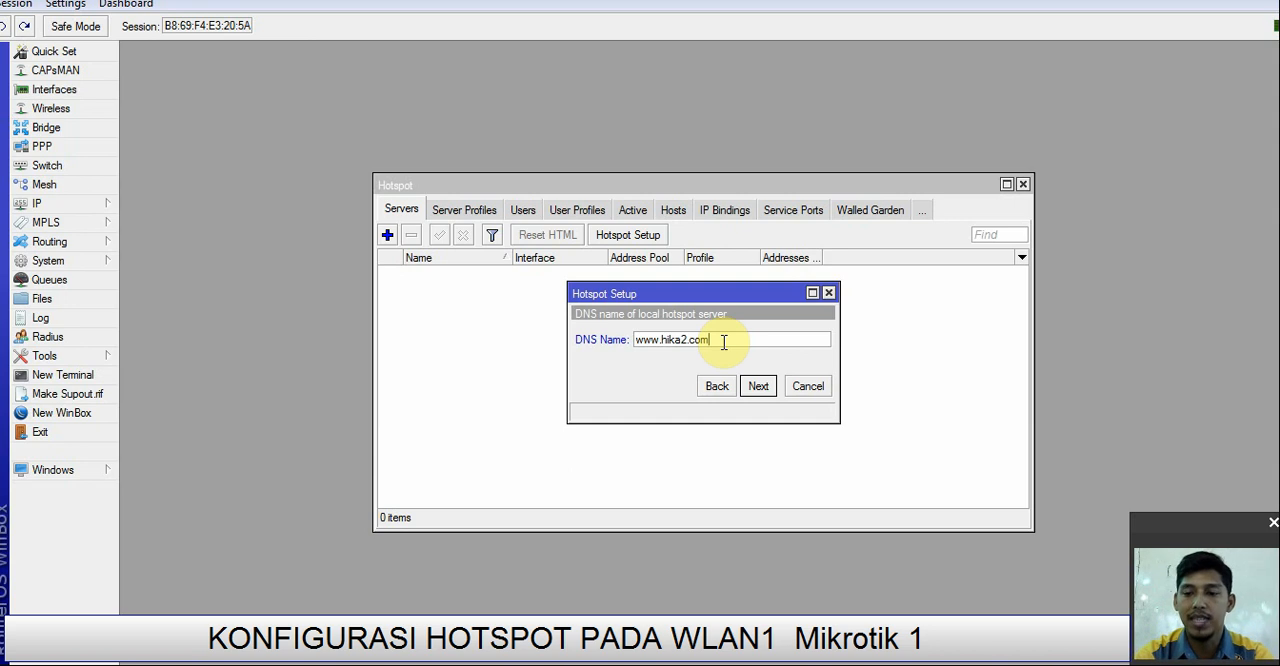
pyautogui.click(757, 387)
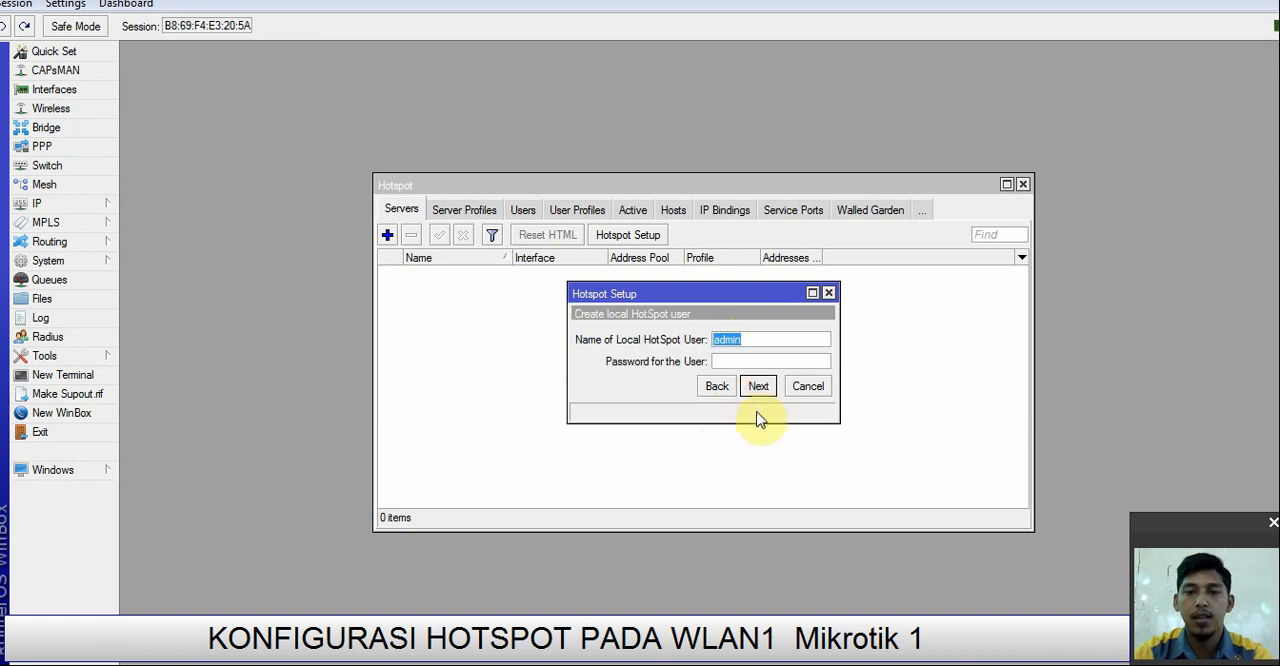
pyautogui.click(759, 388)
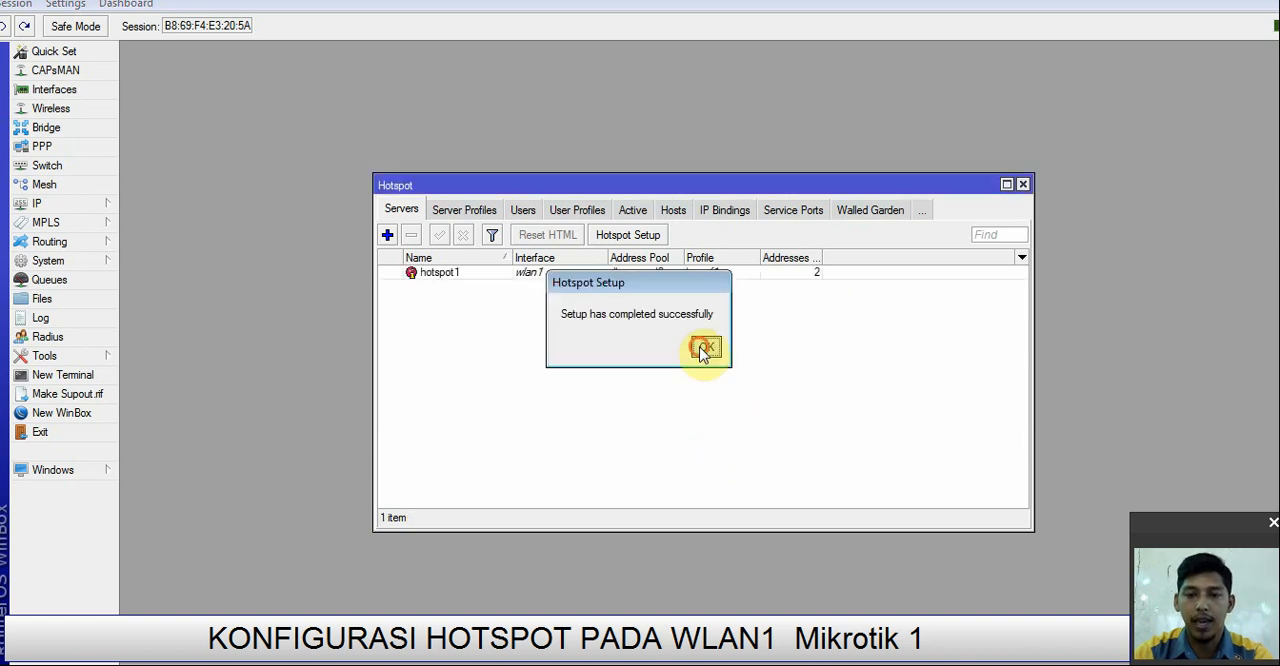
pyautogui.click(705, 348)
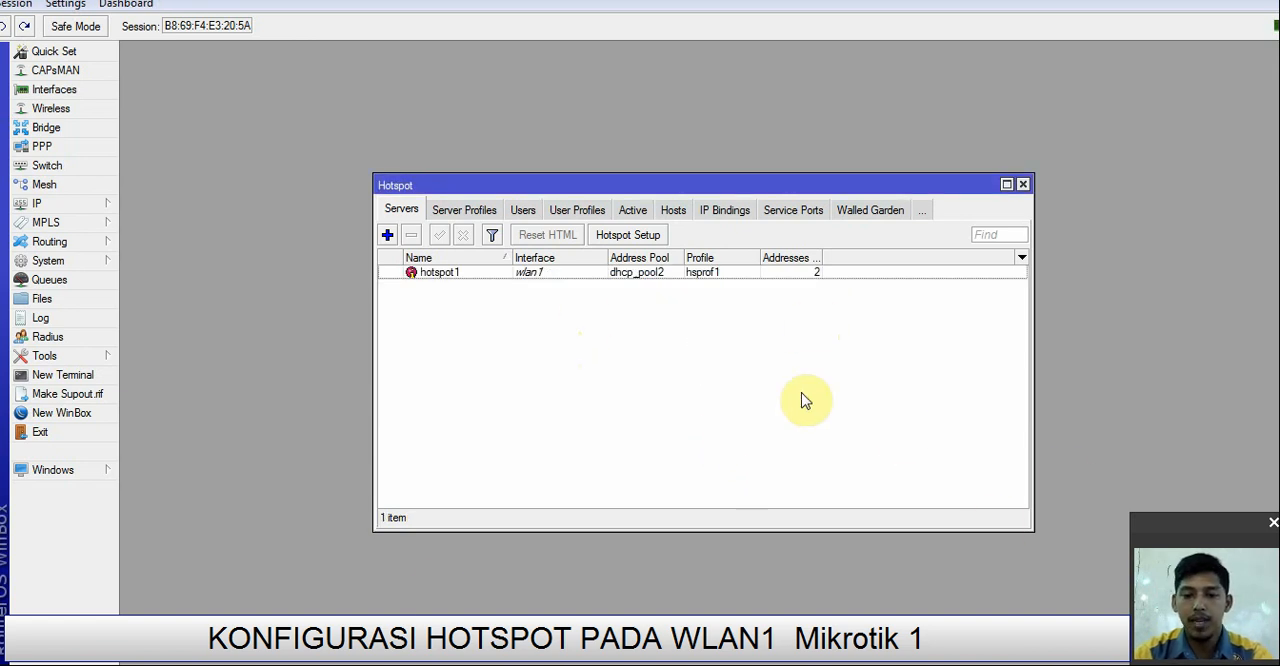
# Step: Check the topology for the login details, add a hotspot user tamu on server hotspot1 with the account password, and close the hotspot window
pyautogui.click(330, 652)
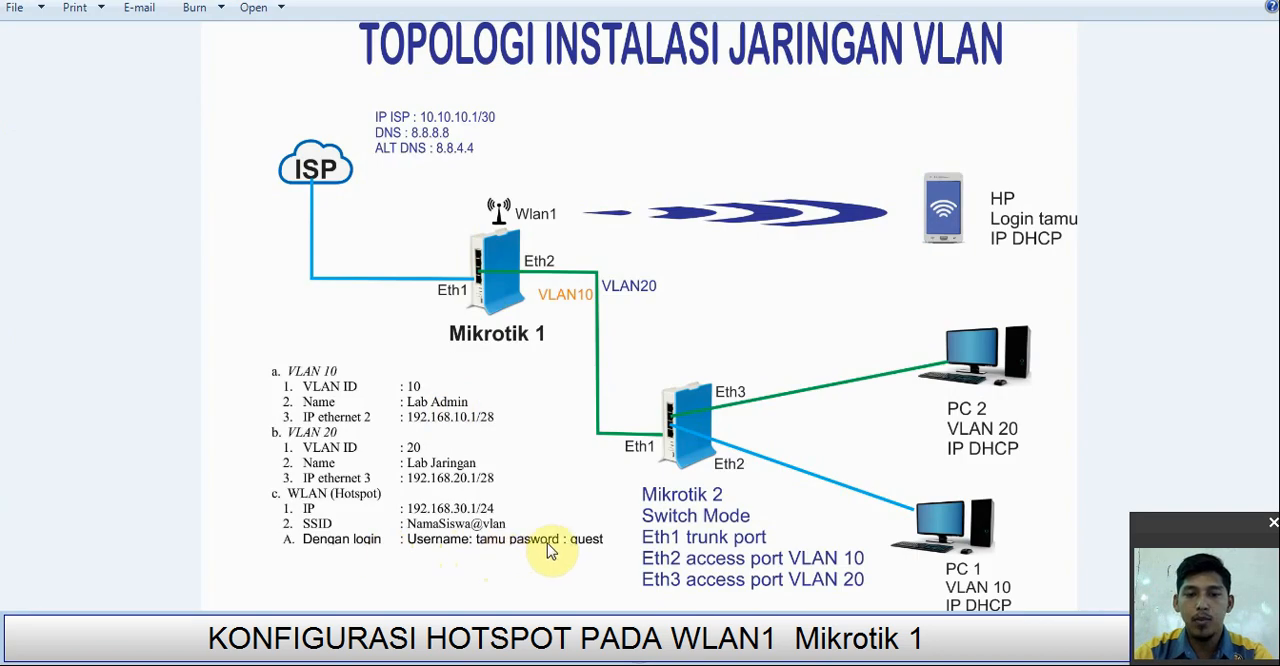
pyautogui.click(999, 658)
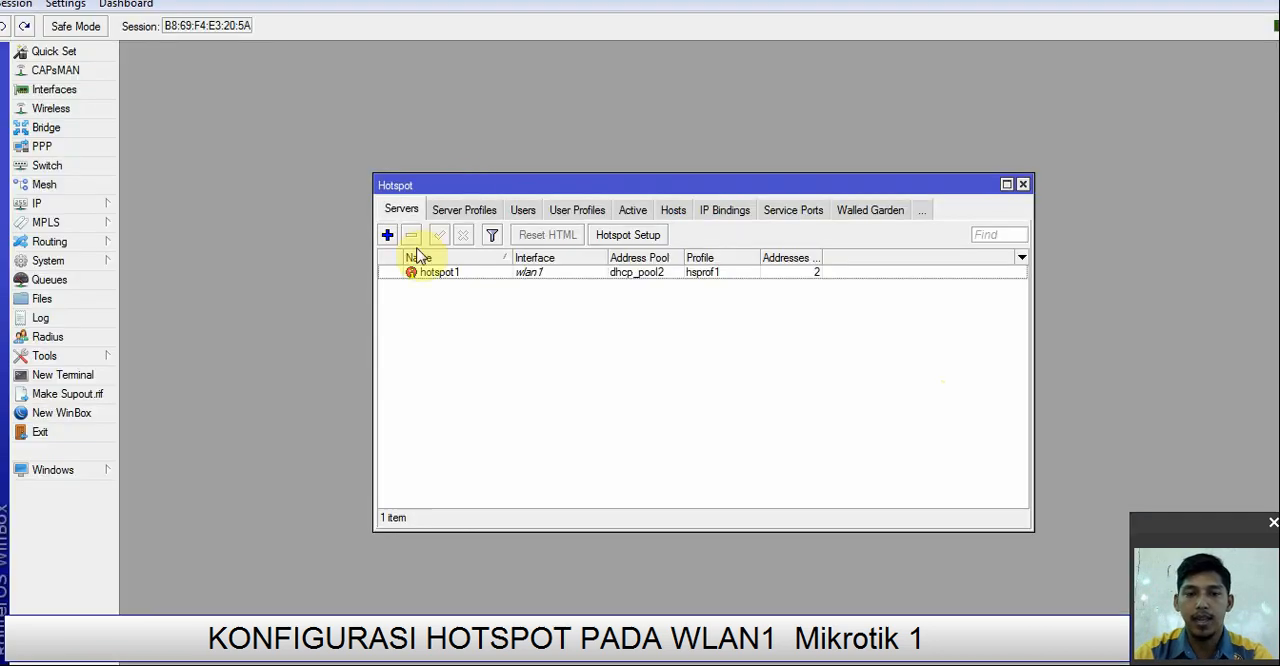
pyautogui.click(524, 212)
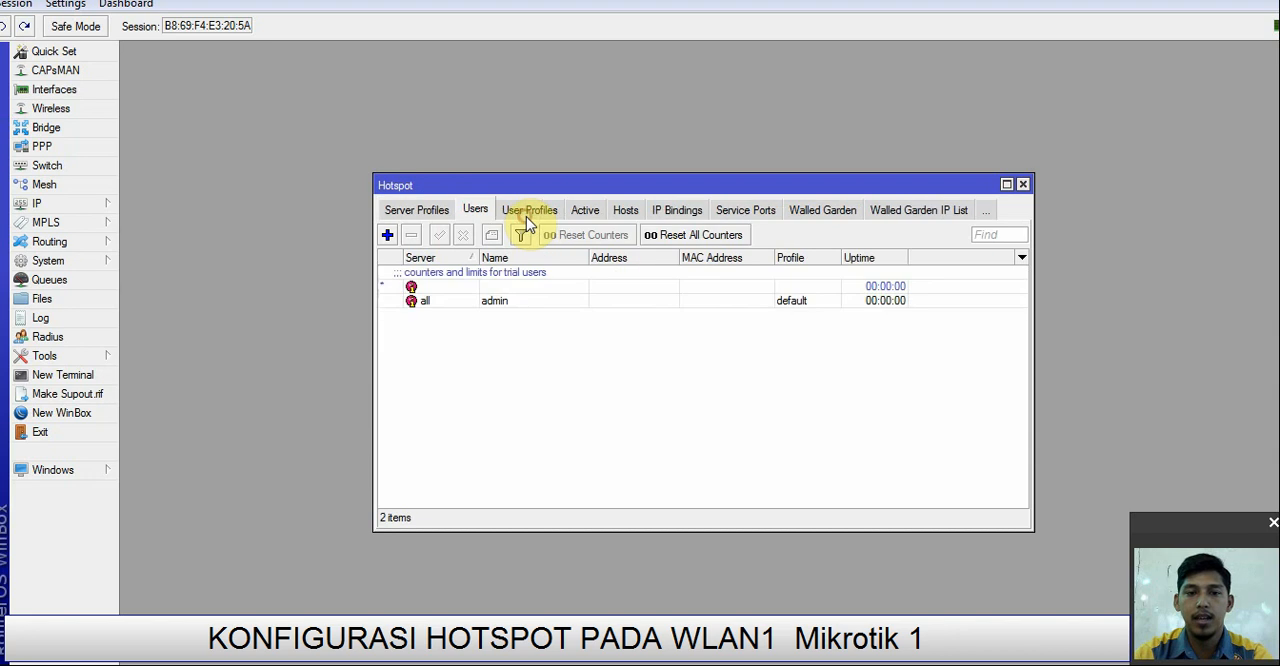
pyautogui.click(388, 236)
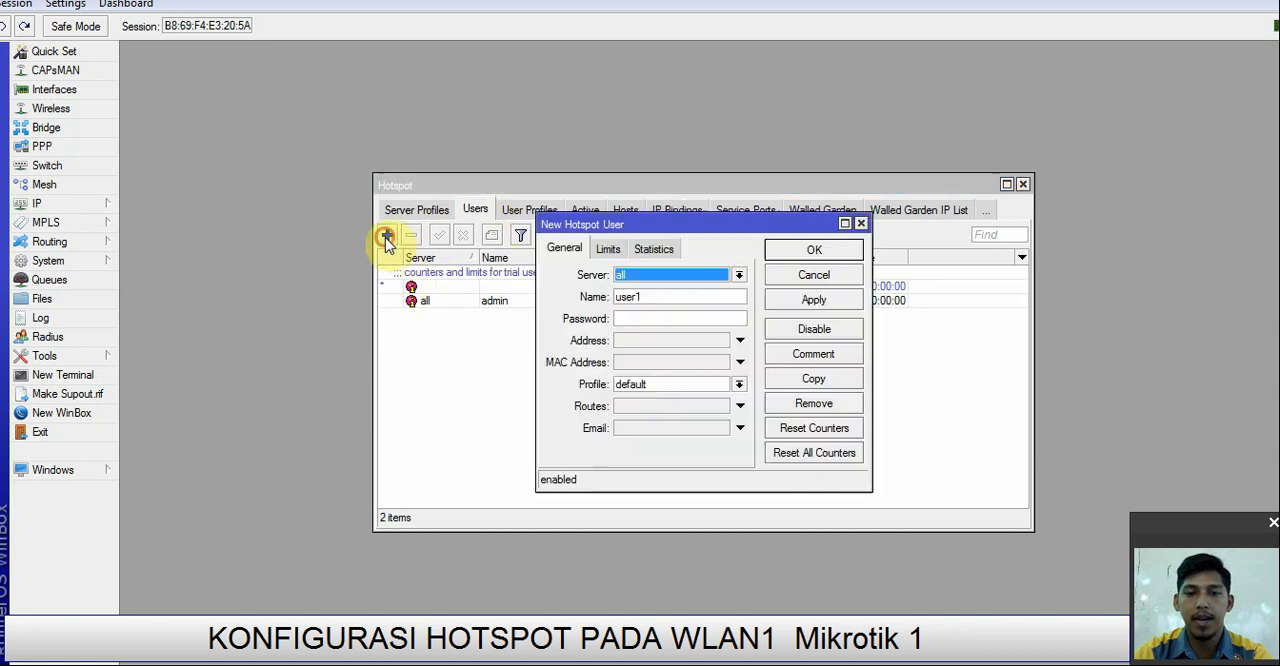
pyautogui.click(665, 276)
pyautogui.click(651, 302)
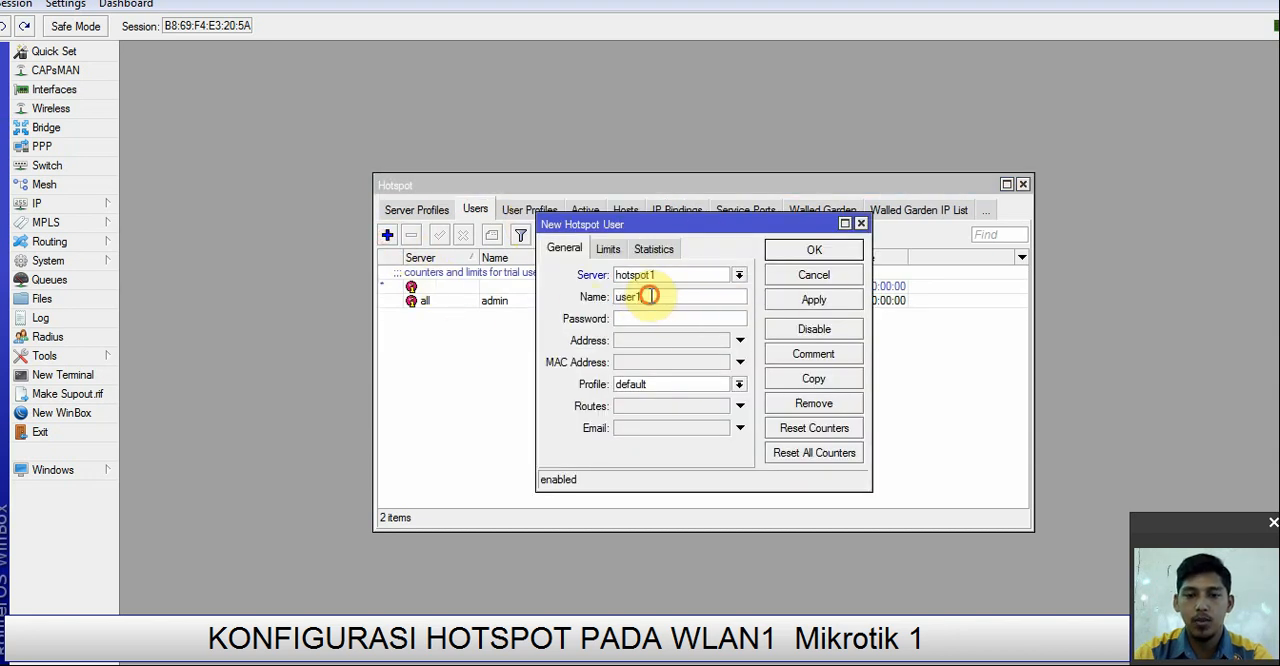
pyautogui.moveTo(651, 296); pyautogui.dragTo(585, 307)
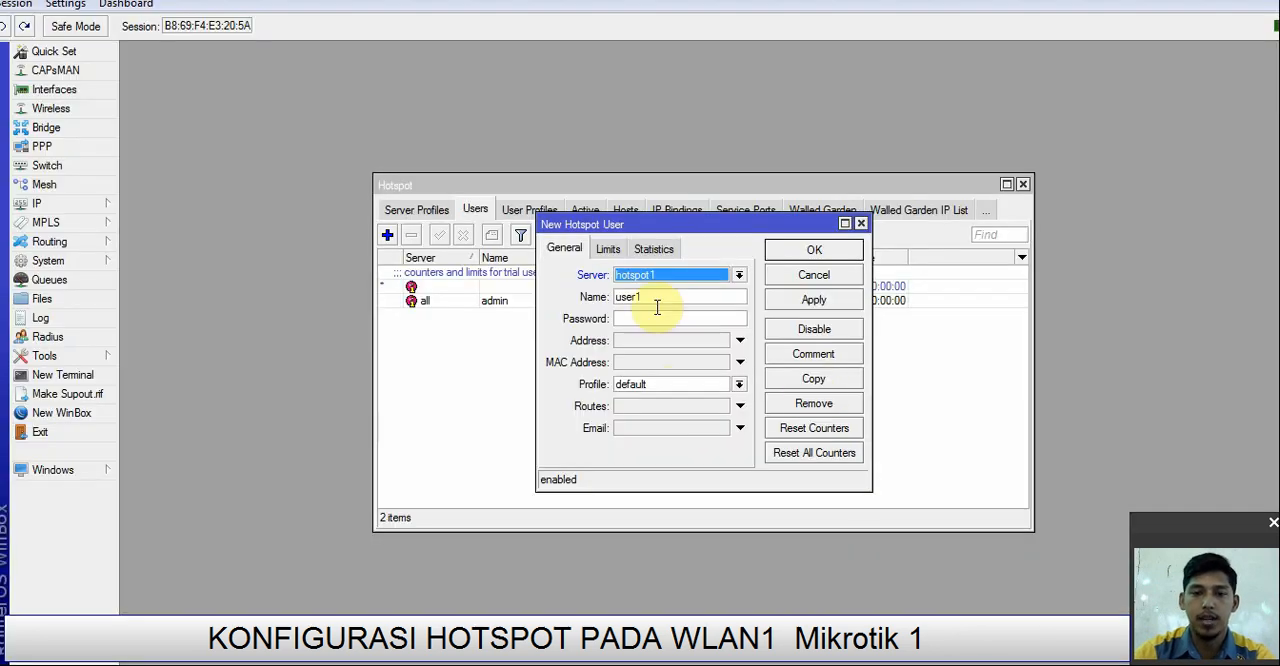
pyautogui.moveTo(651, 297); pyautogui.dragTo(592, 297)
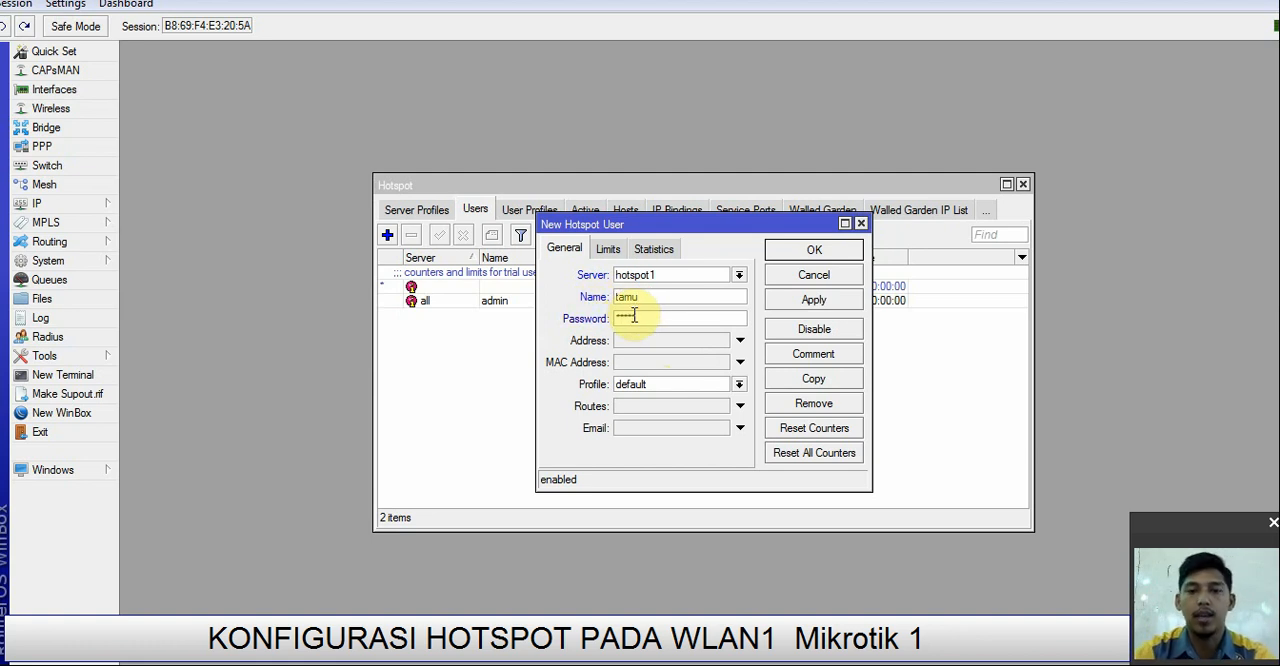
pyautogui.click(64, 6)
pyautogui.click(88, 43)
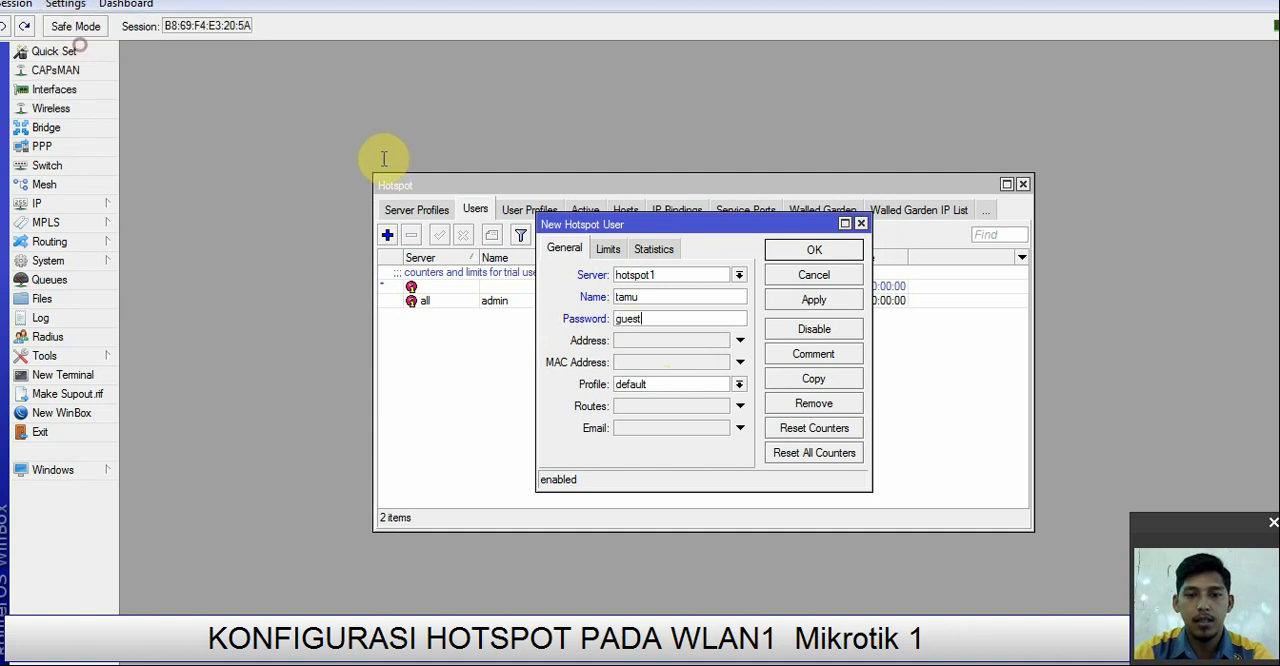
pyautogui.click(814, 300)
pyautogui.click(814, 250)
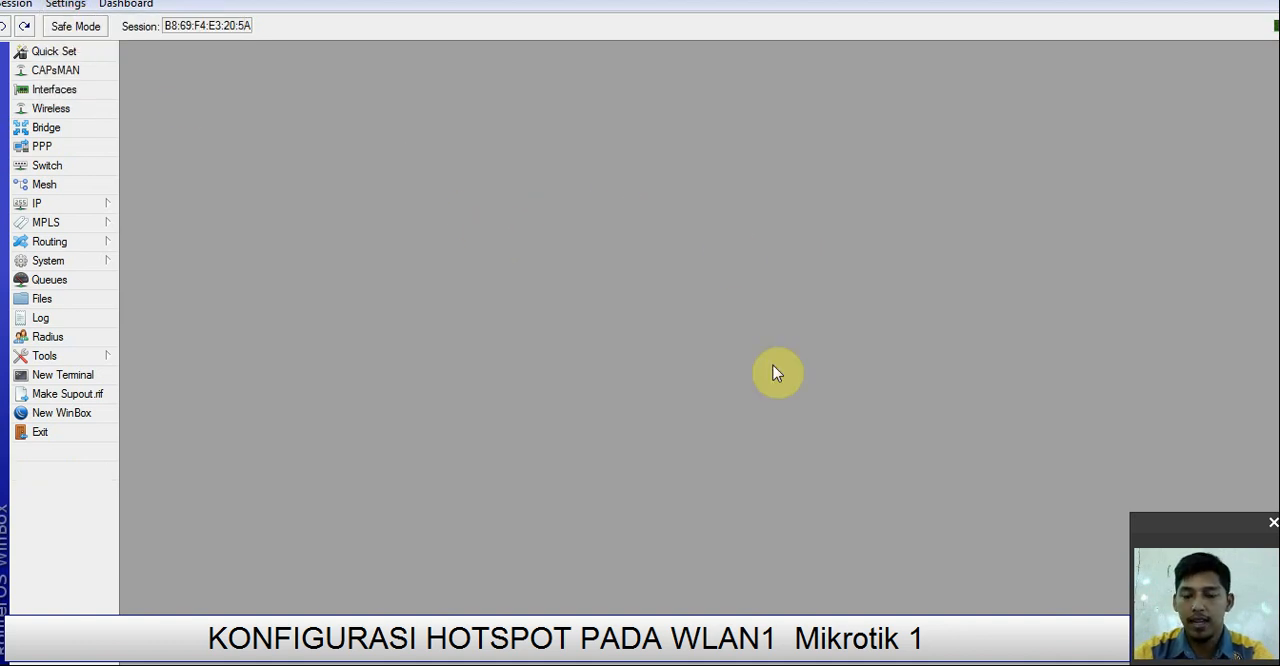
# Step: Open the wlan1 wireless interface settings and set its mode to ap bridge
pyautogui.click(63, 112)
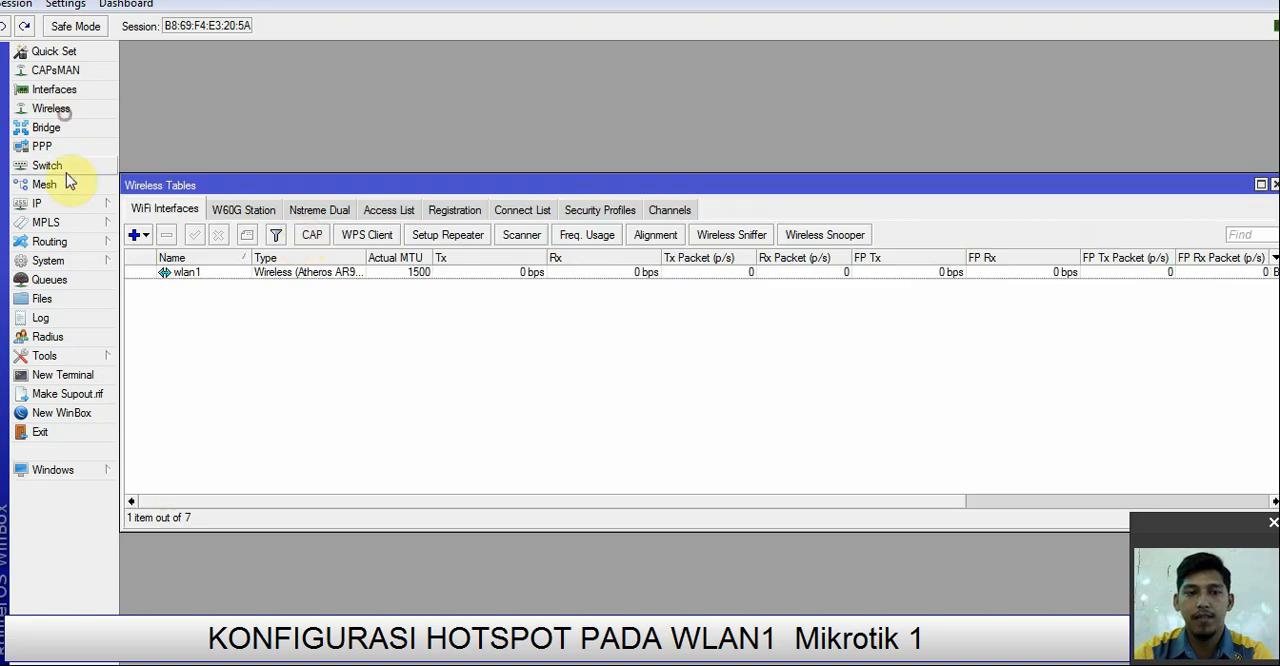
pyautogui.doubleClick(206, 276)
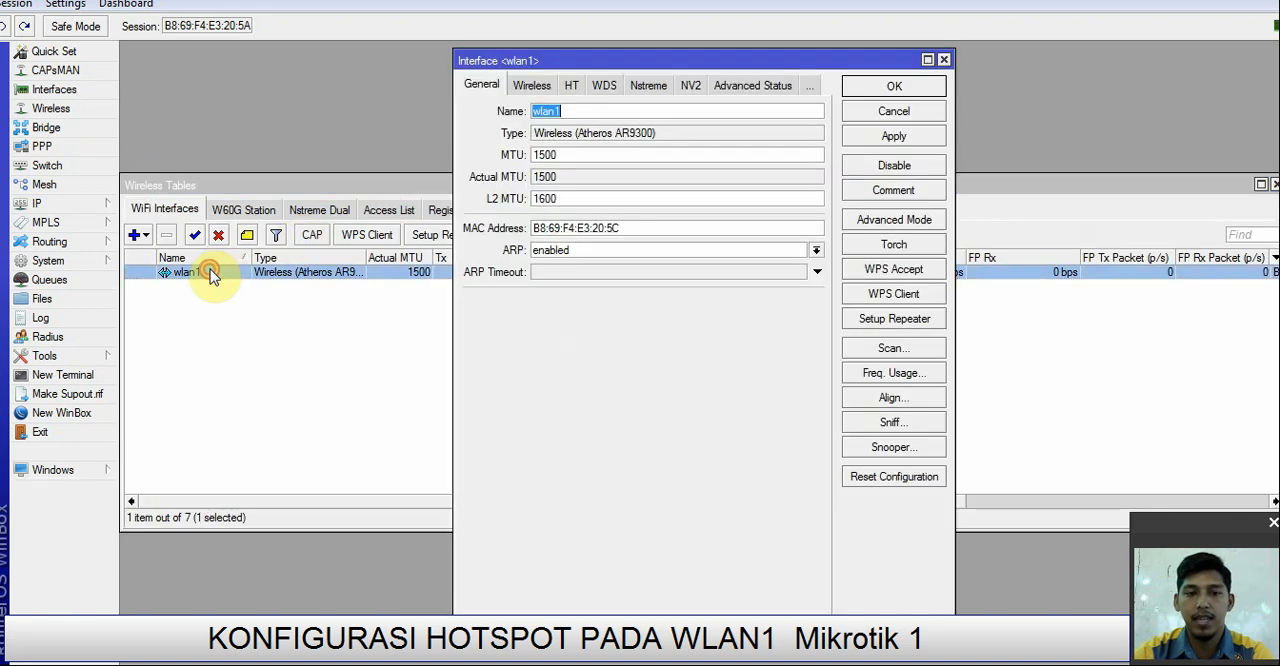
pyautogui.click(520, 89)
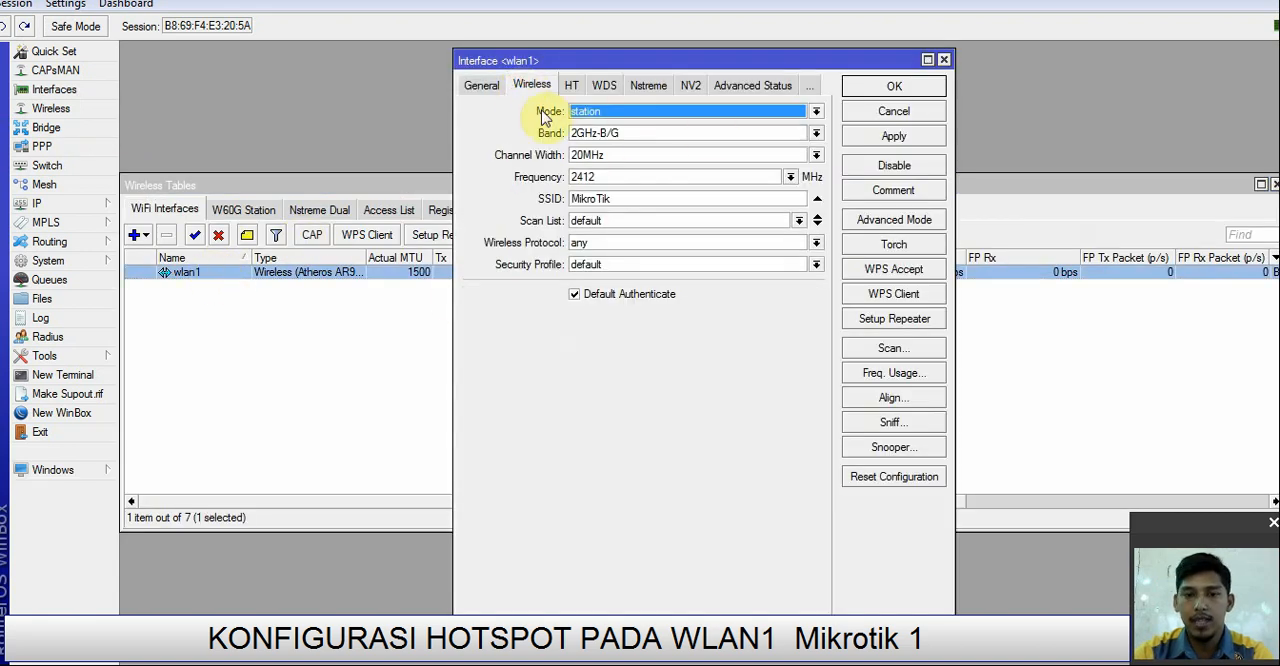
pyautogui.click(686, 119)
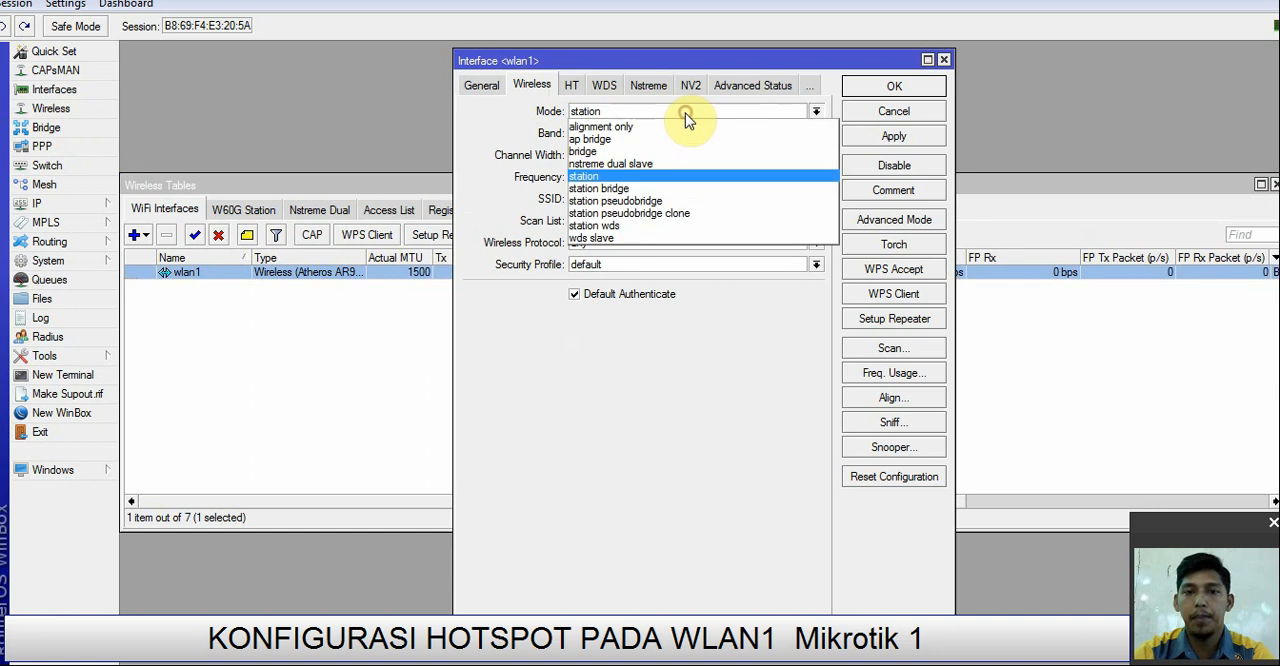
pyautogui.click(665, 142)
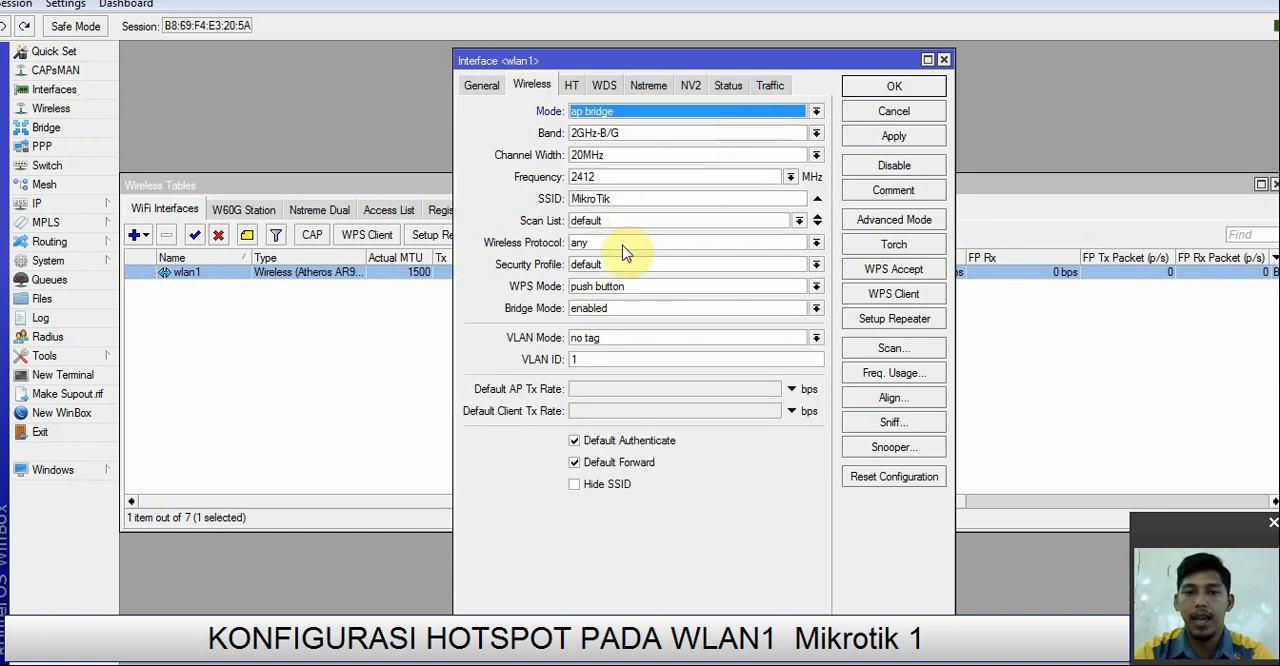
pyautogui.doubleClick(634, 198)
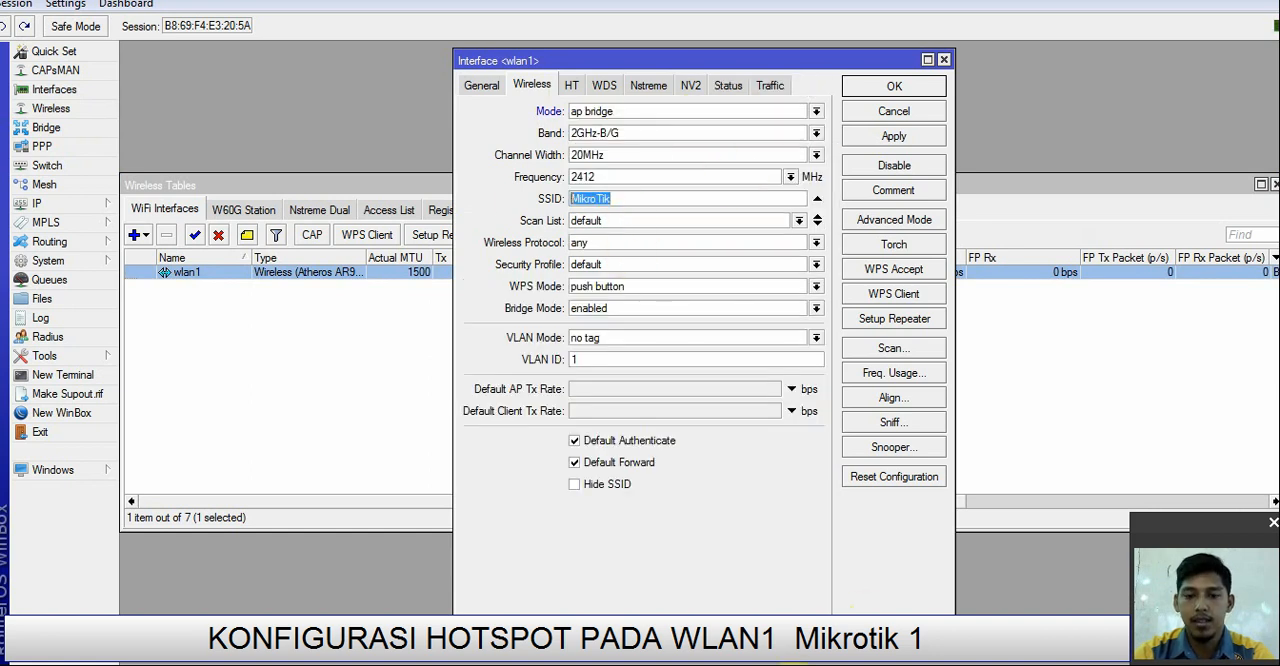
pyautogui.click(793, 657)
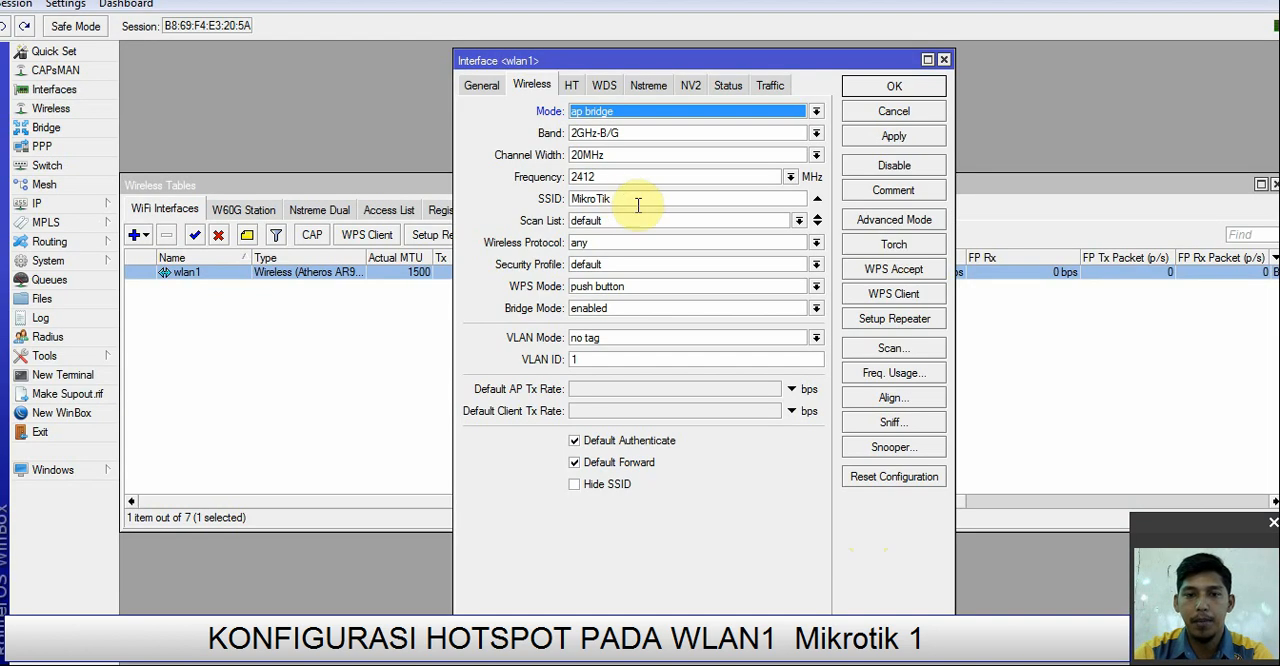
pyautogui.doubleClick(634, 199)
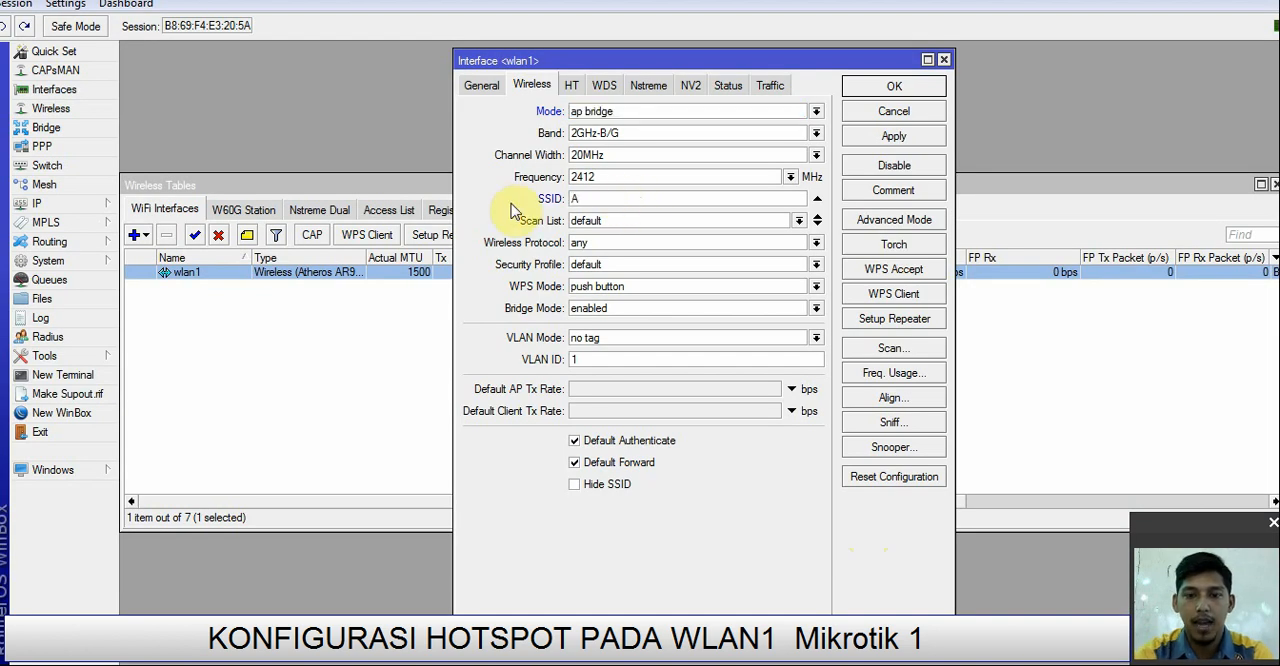
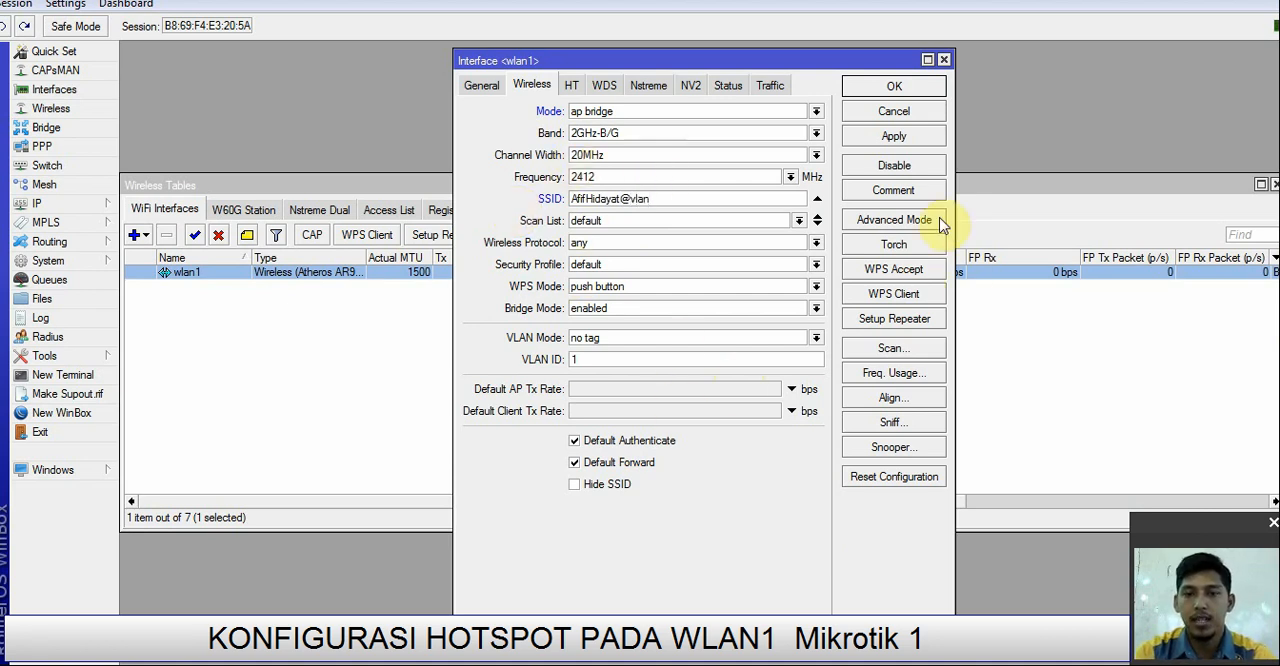
pyautogui.click(893, 135)
pyautogui.click(893, 88)
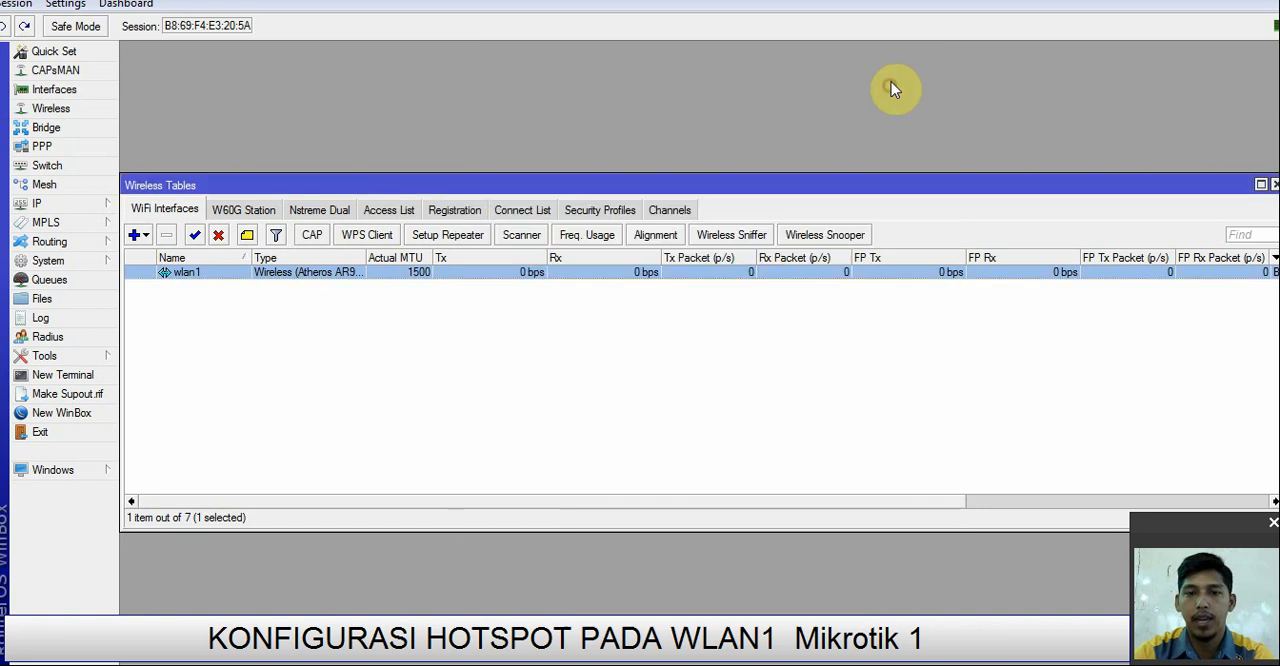
pyautogui.click(737, 377)
pyautogui.click(37, 204)
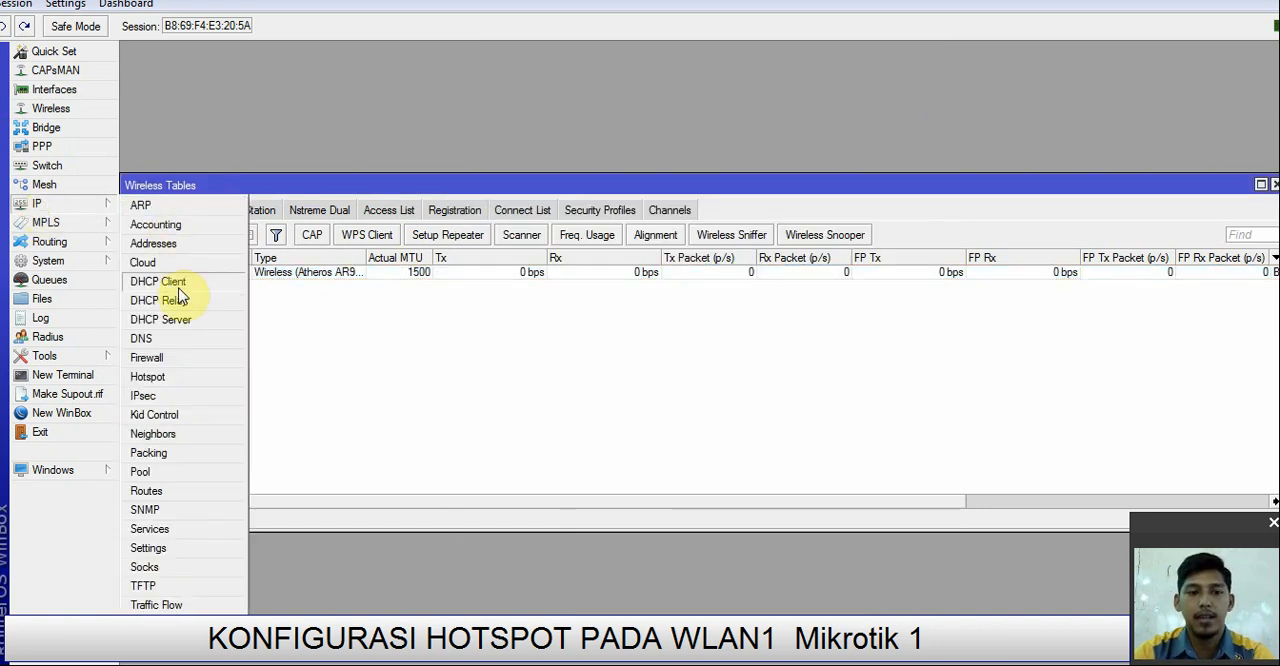
pyautogui.click(465, 381)
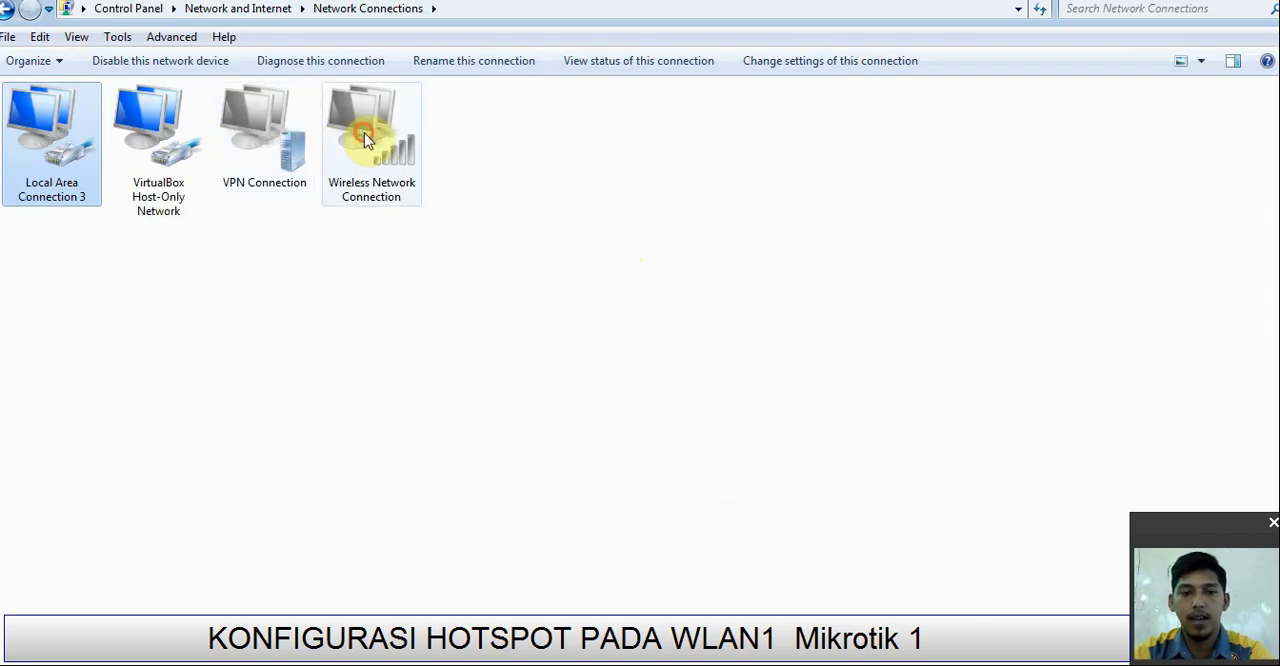
pyautogui.rightClick(364, 138)
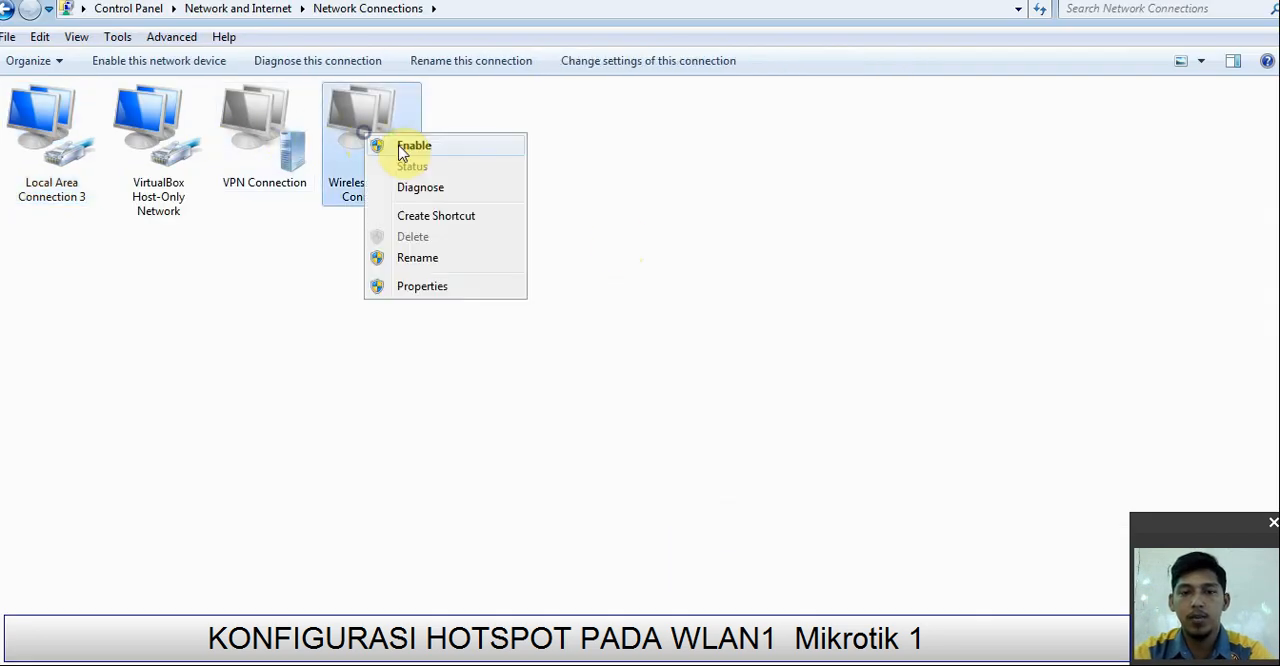
pyautogui.click(412, 147)
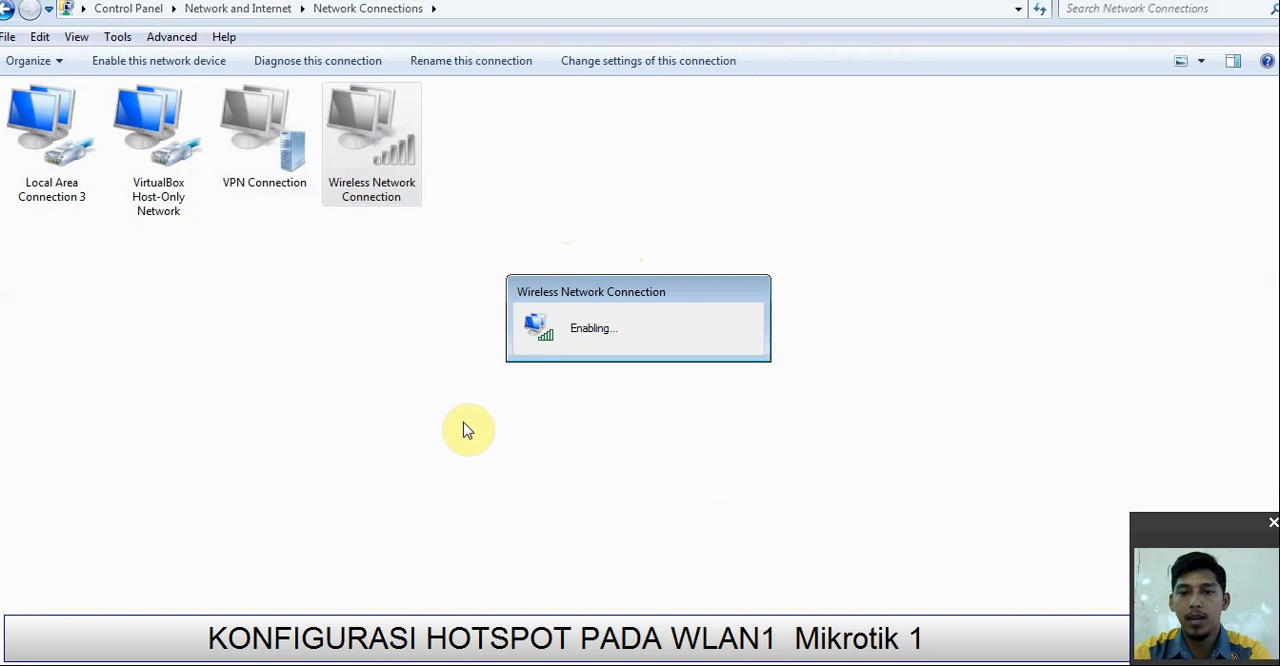
pyautogui.rightClick(364, 138)
pyautogui.click(414, 171)
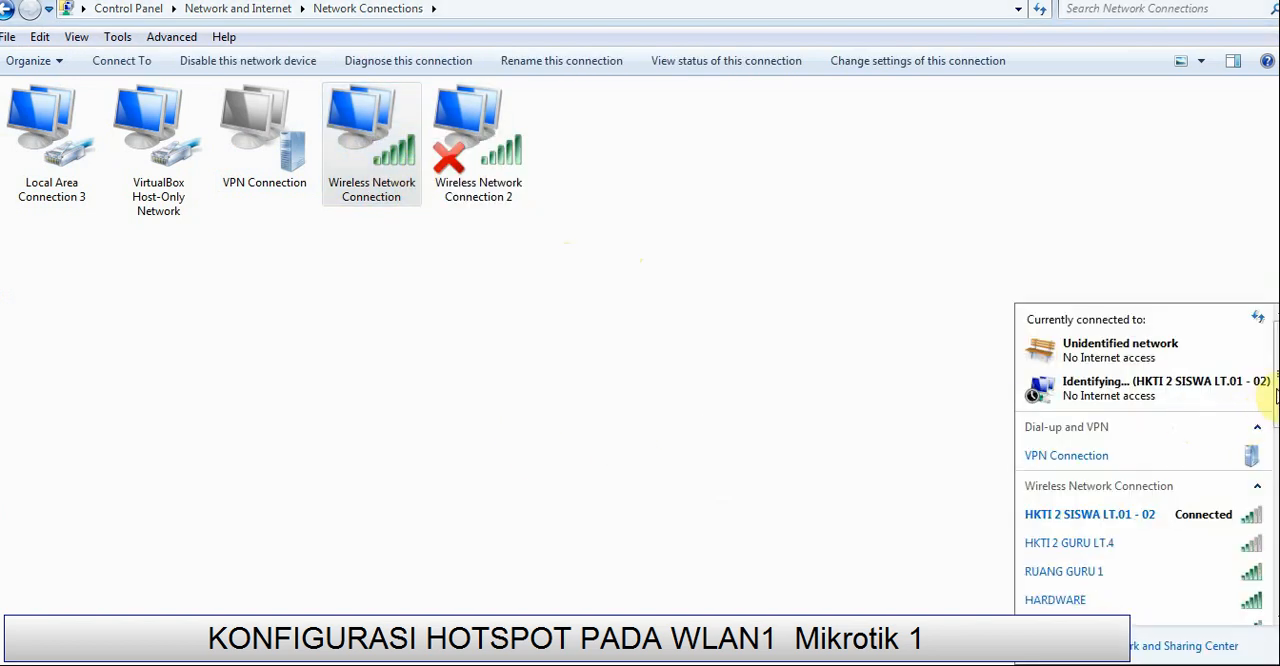
pyautogui.moveTo(1276, 399); pyautogui.dragTo(1277, 475)
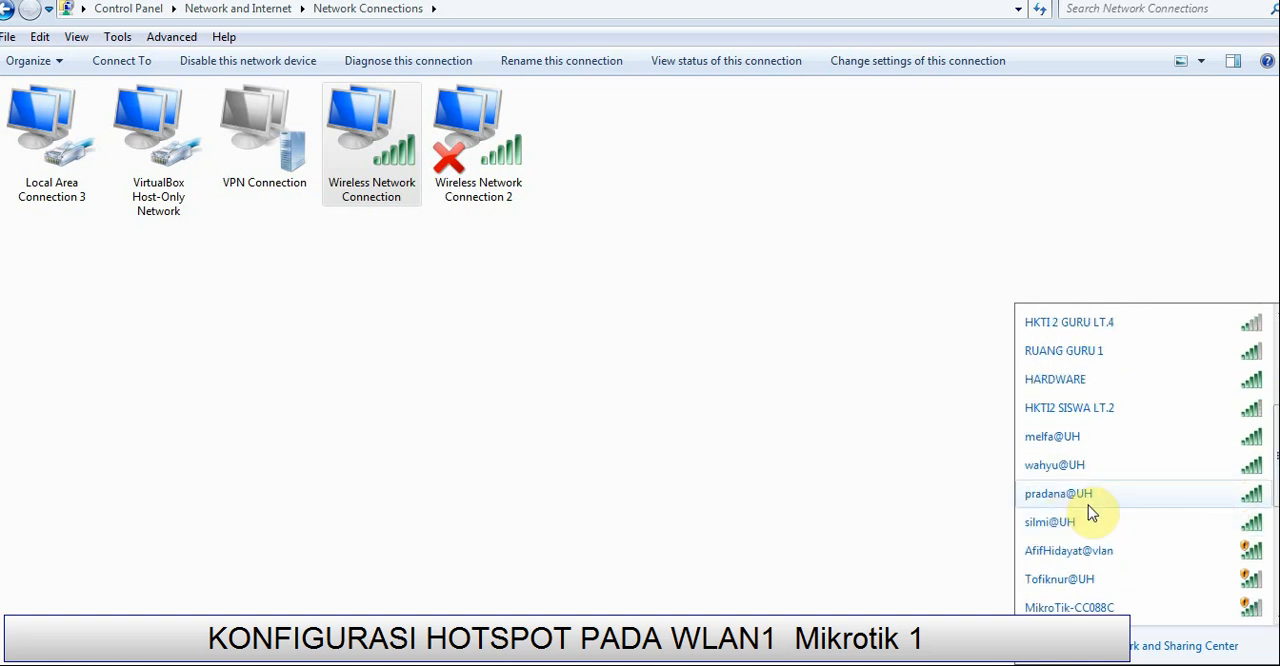
pyautogui.click(952, 517)
# Step: Disable the computer's Wireless Network Connection adapter again
pyautogui.rightClick(363, 142)
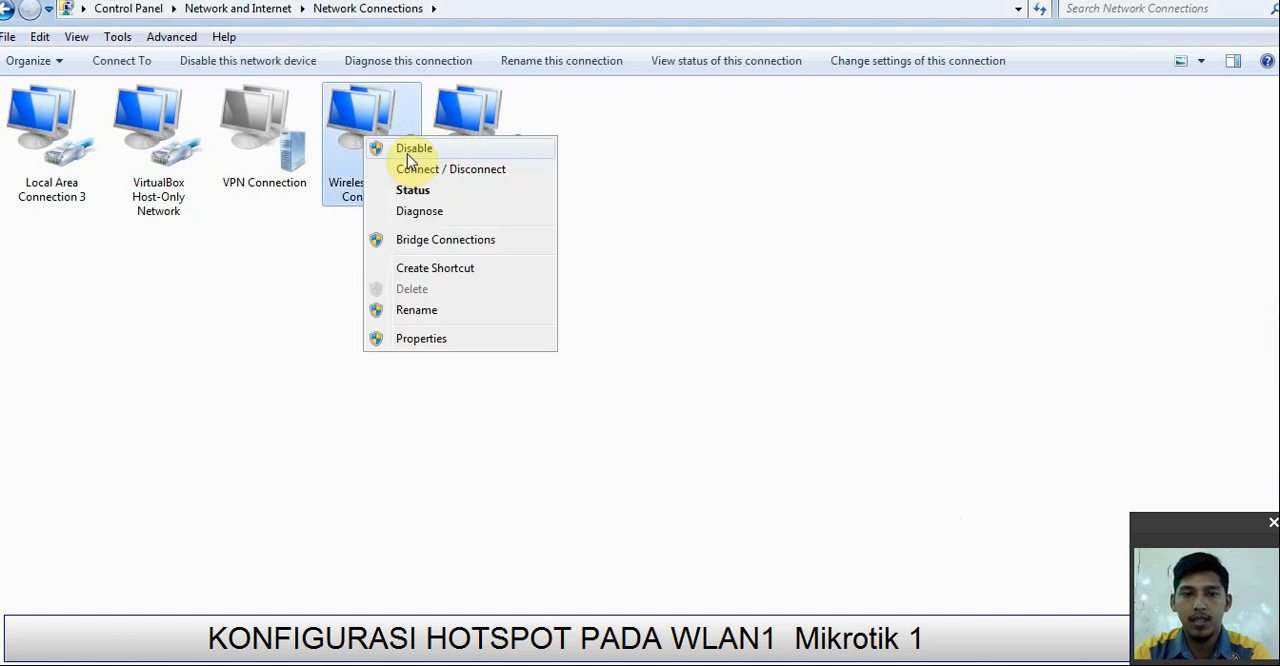
pyautogui.click(414, 150)
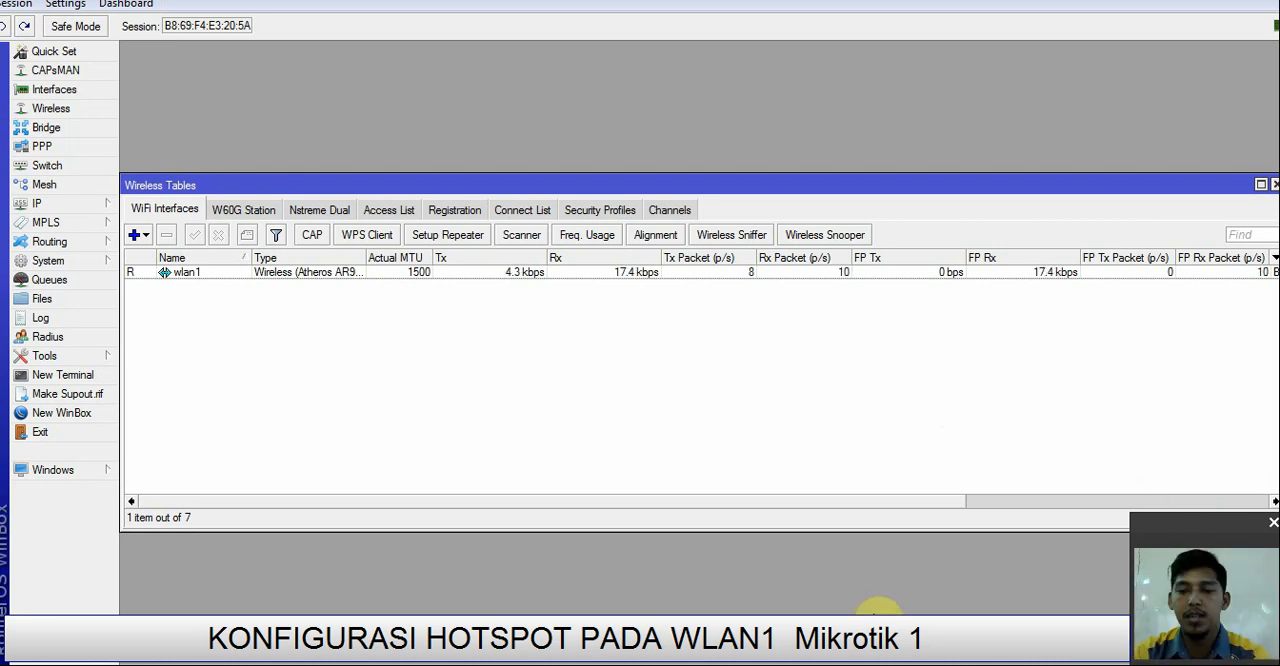
# Step: Examine the router's active hotspot sessions and select the entry of user tamu on server hotspot1
pyautogui.click(708, 646)
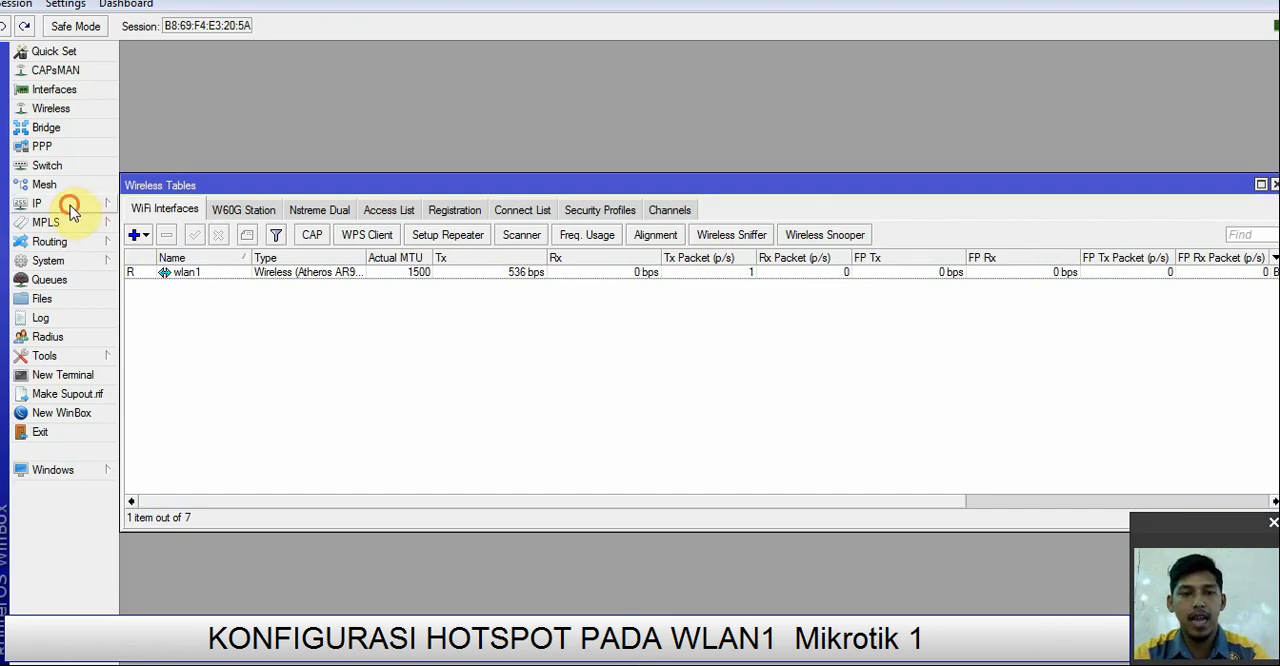
pyautogui.click(70, 210)
pyautogui.click(177, 374)
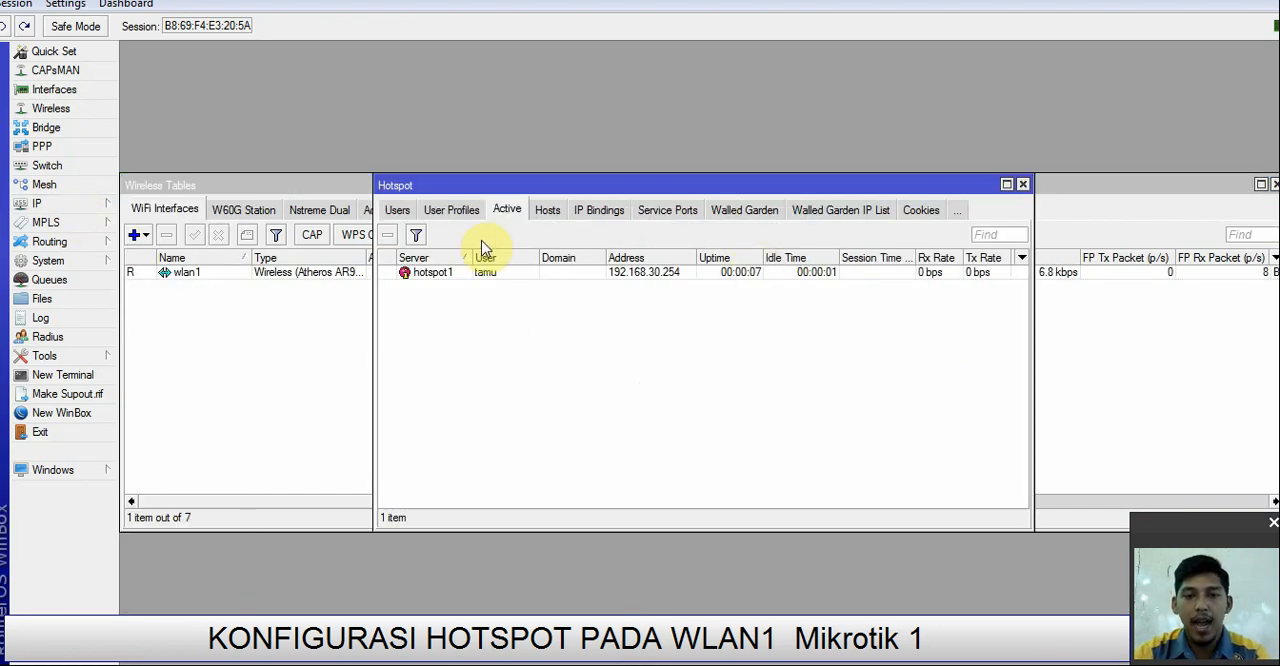
pyautogui.click(506, 271)
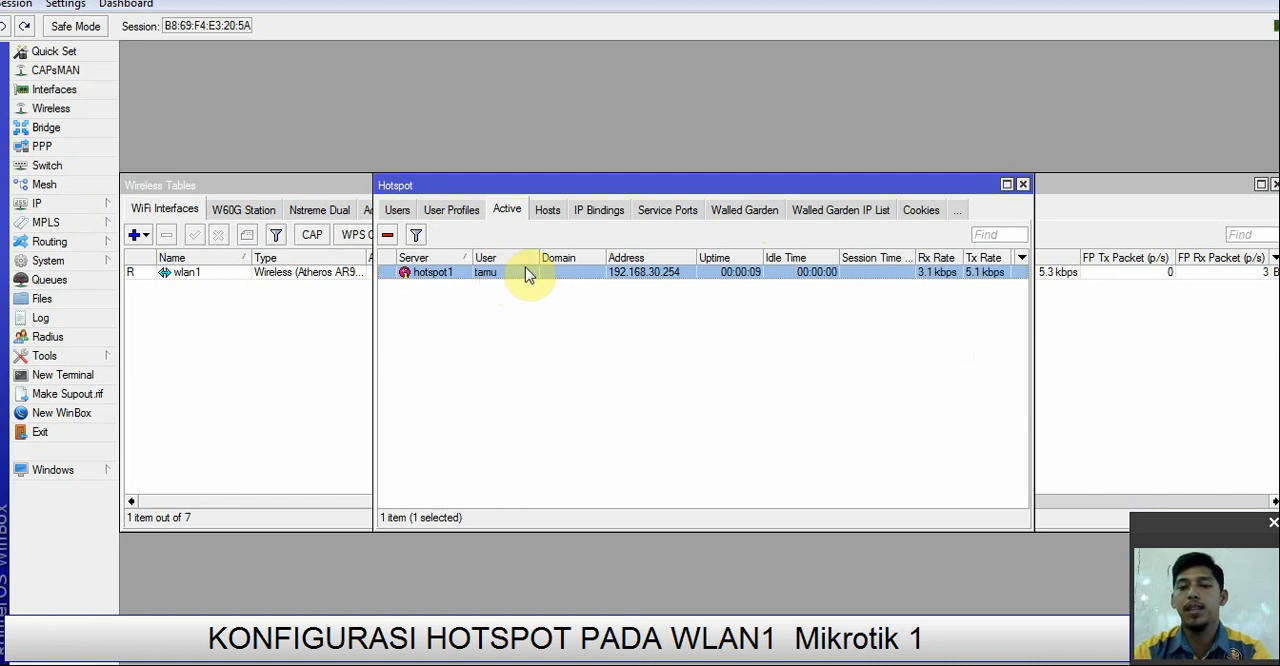
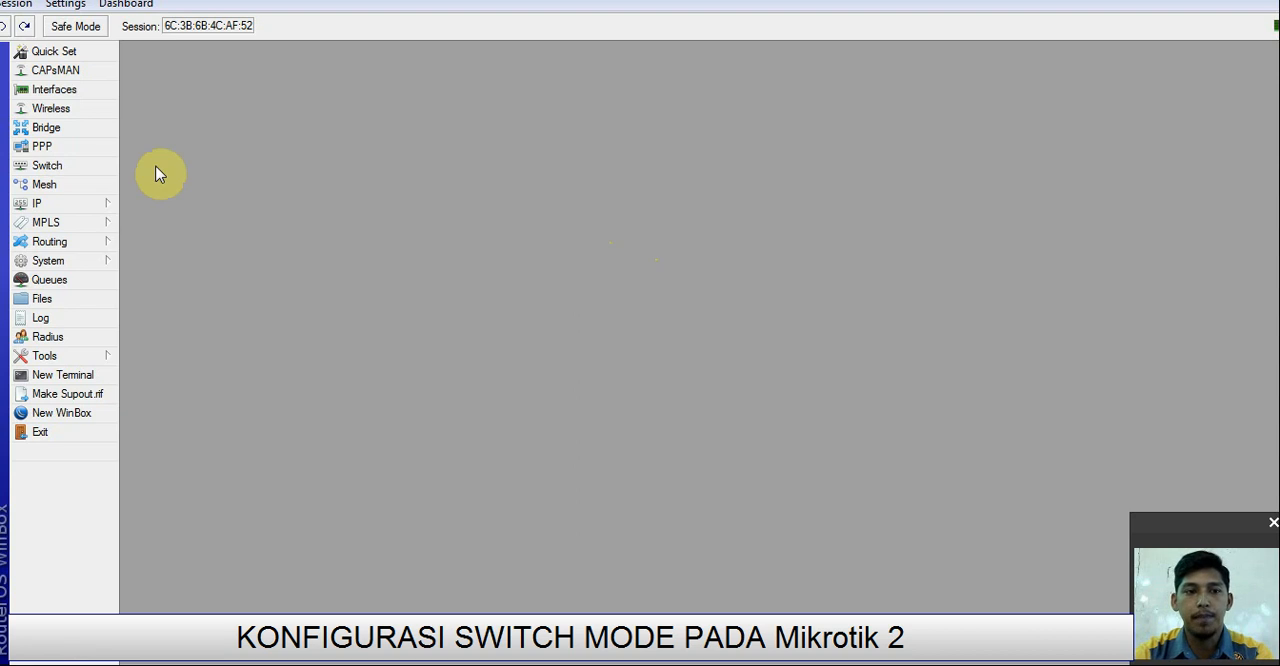
# Step: Review the second router's interface list, select ether4, and close the list
pyautogui.click(78, 91)
pyautogui.click(219, 318)
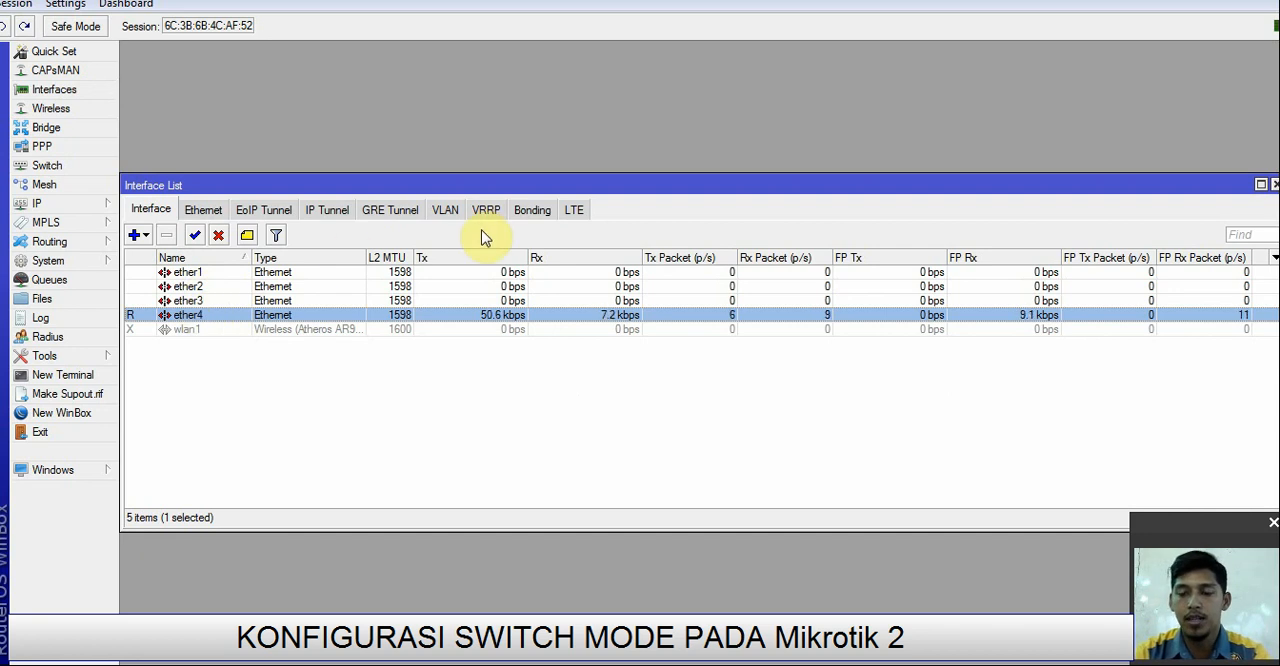
pyautogui.click(1274, 185)
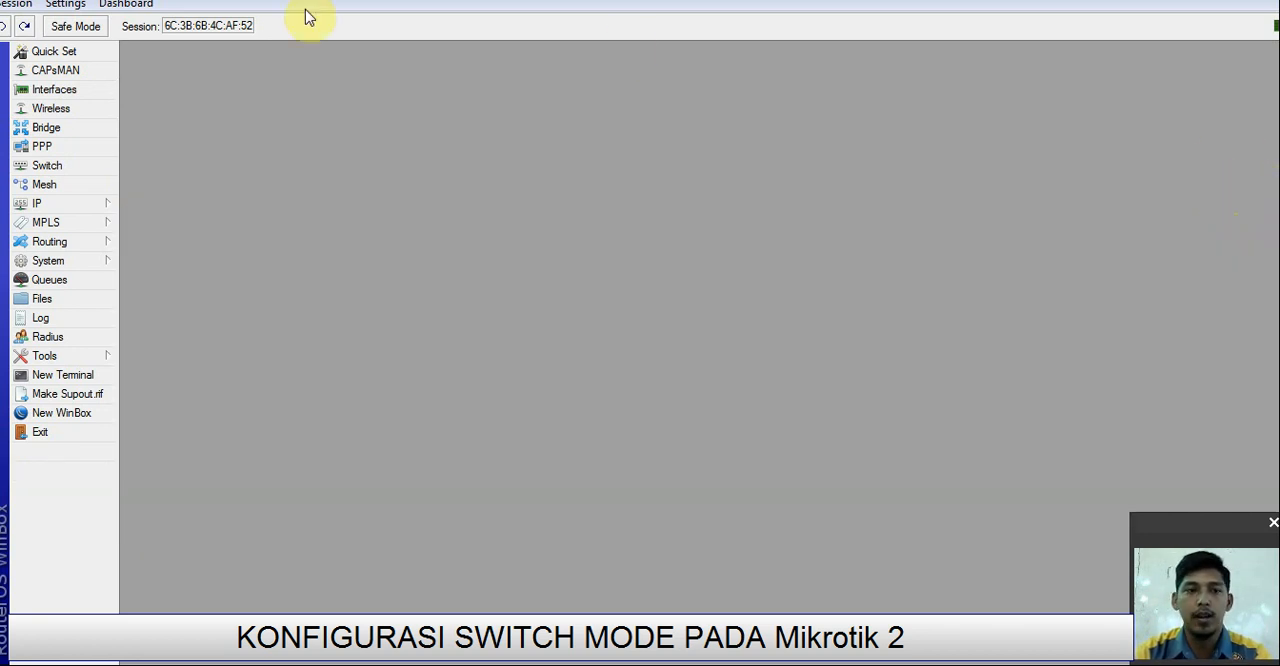
# Step: Set the second router's identity to SWITCH MODE and confirm it
pyautogui.click(69, 261)
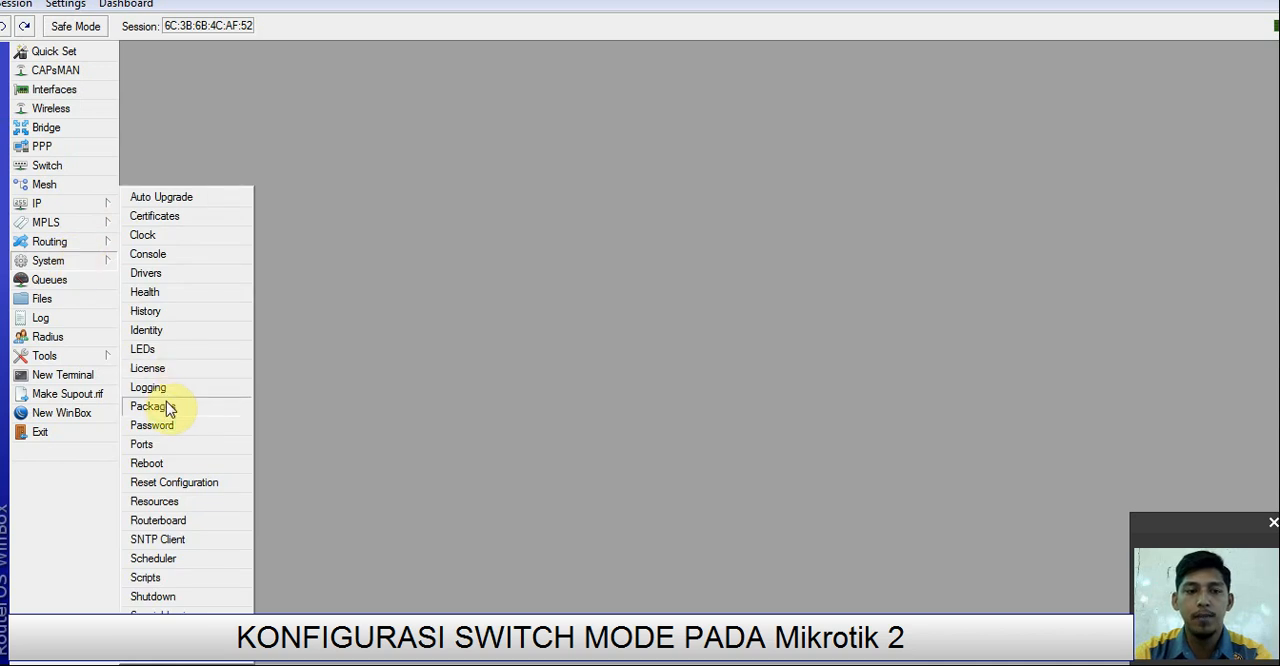
pyautogui.click(179, 334)
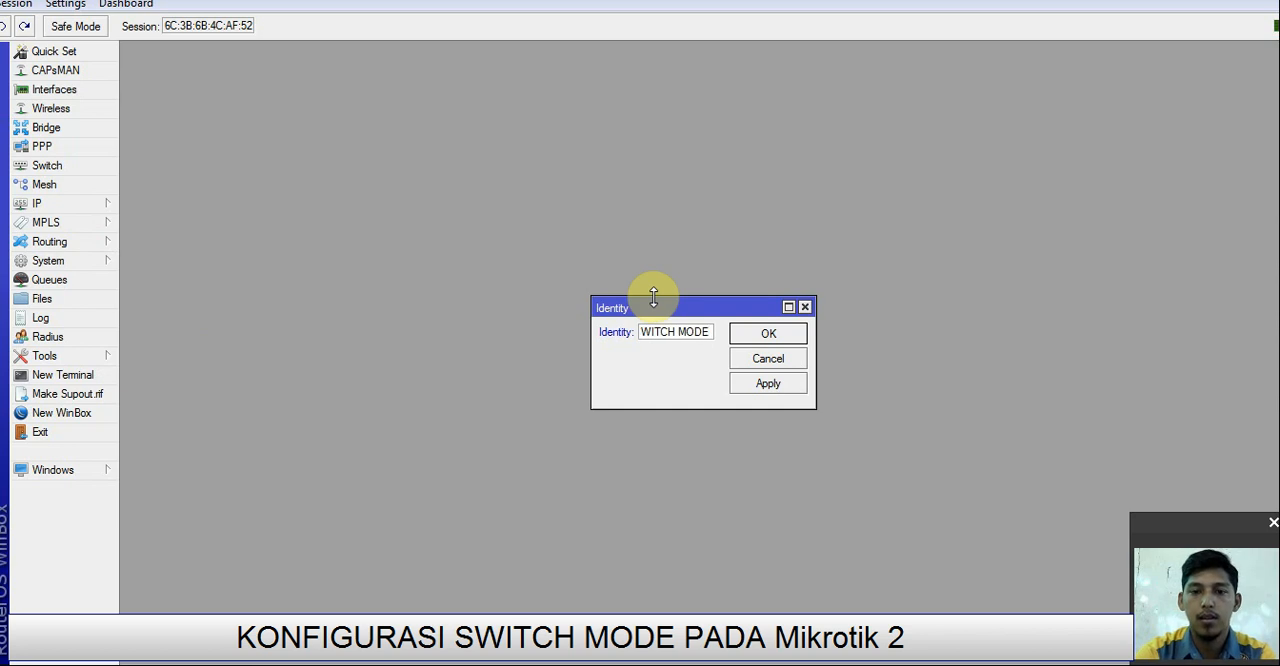
pyautogui.click(764, 332)
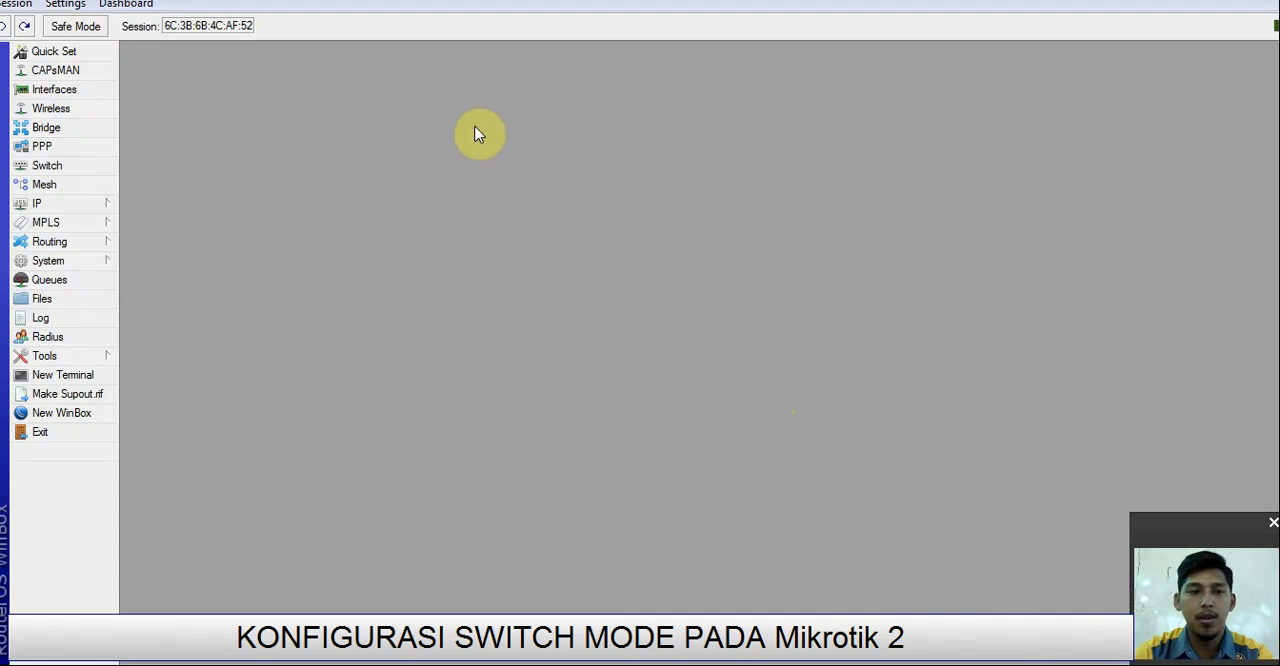
# Step: Set the master port of interface ether2 to ether1 and save the interface settings
pyautogui.click(78, 89)
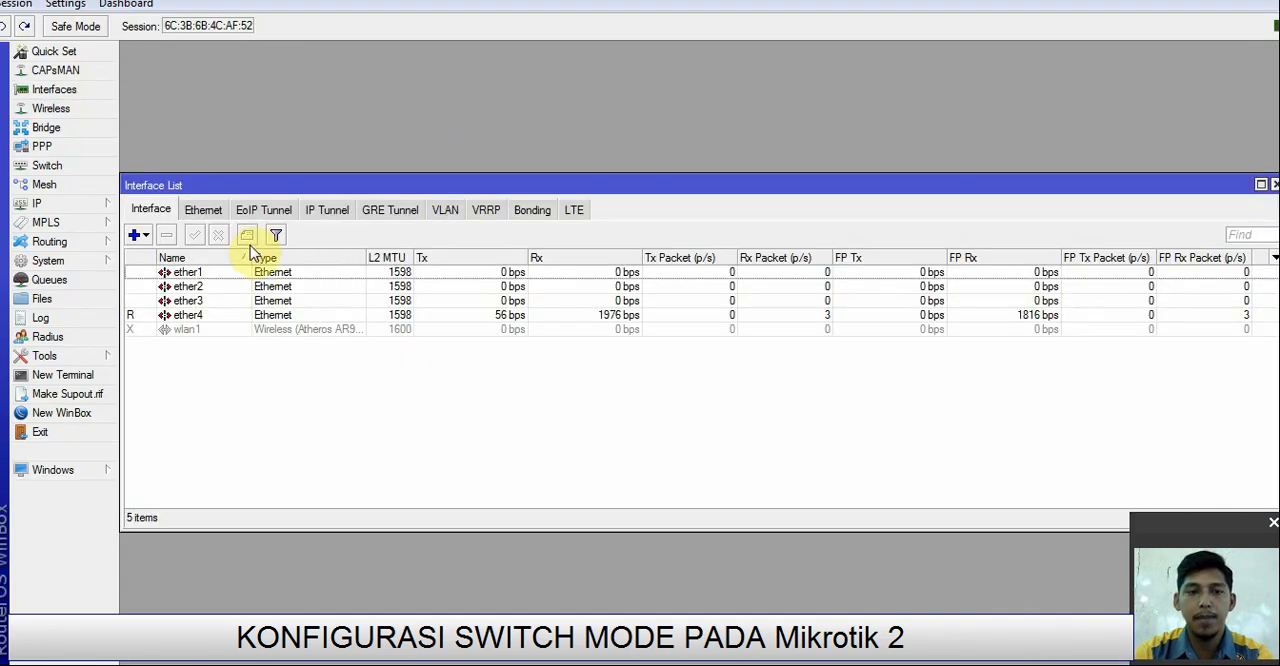
pyautogui.doubleClick(189, 287)
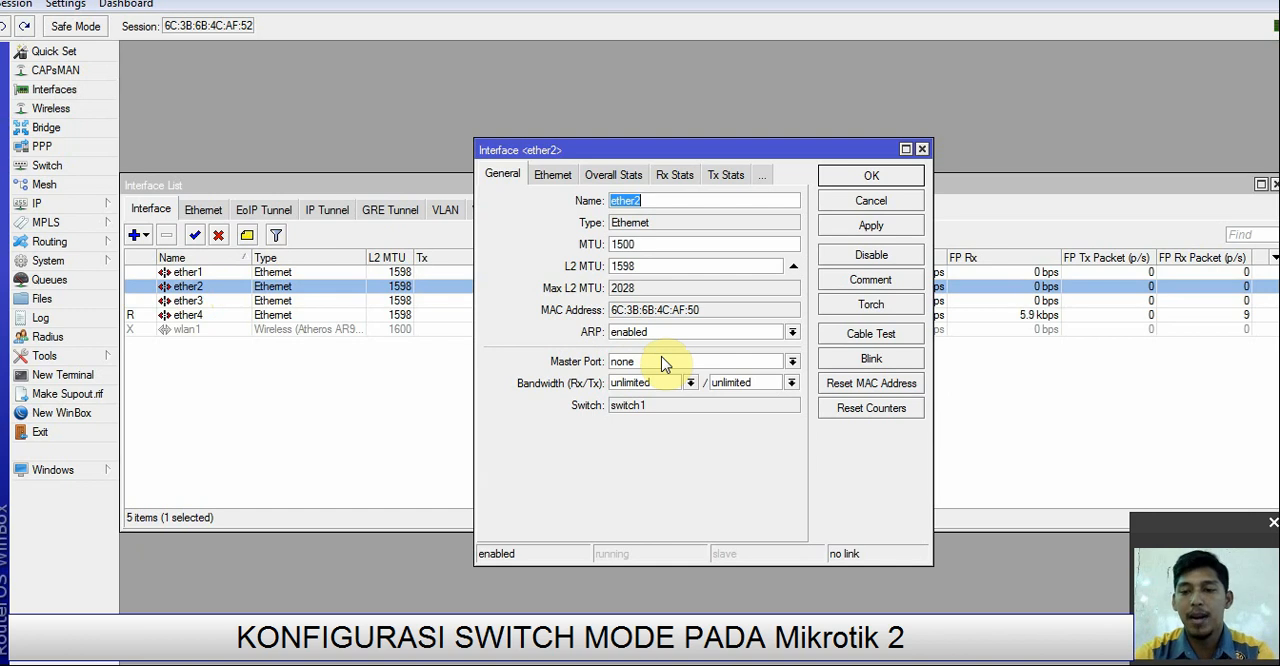
pyautogui.click(792, 361)
pyautogui.click(717, 378)
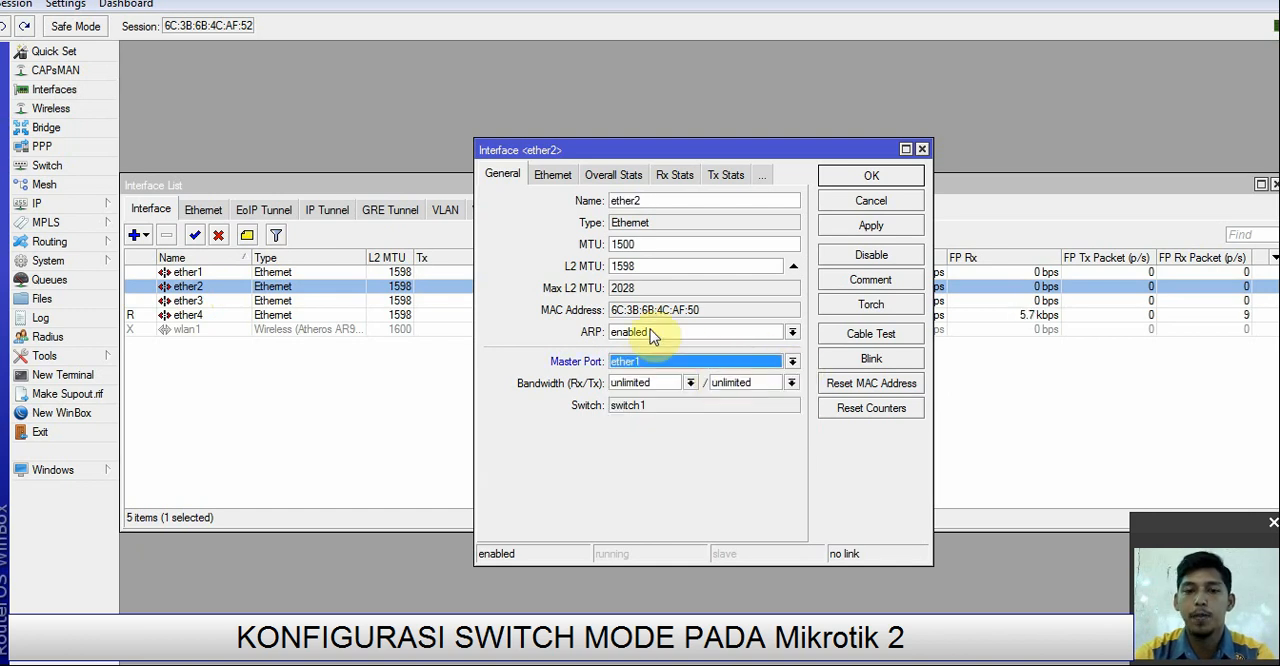
pyautogui.click(866, 224)
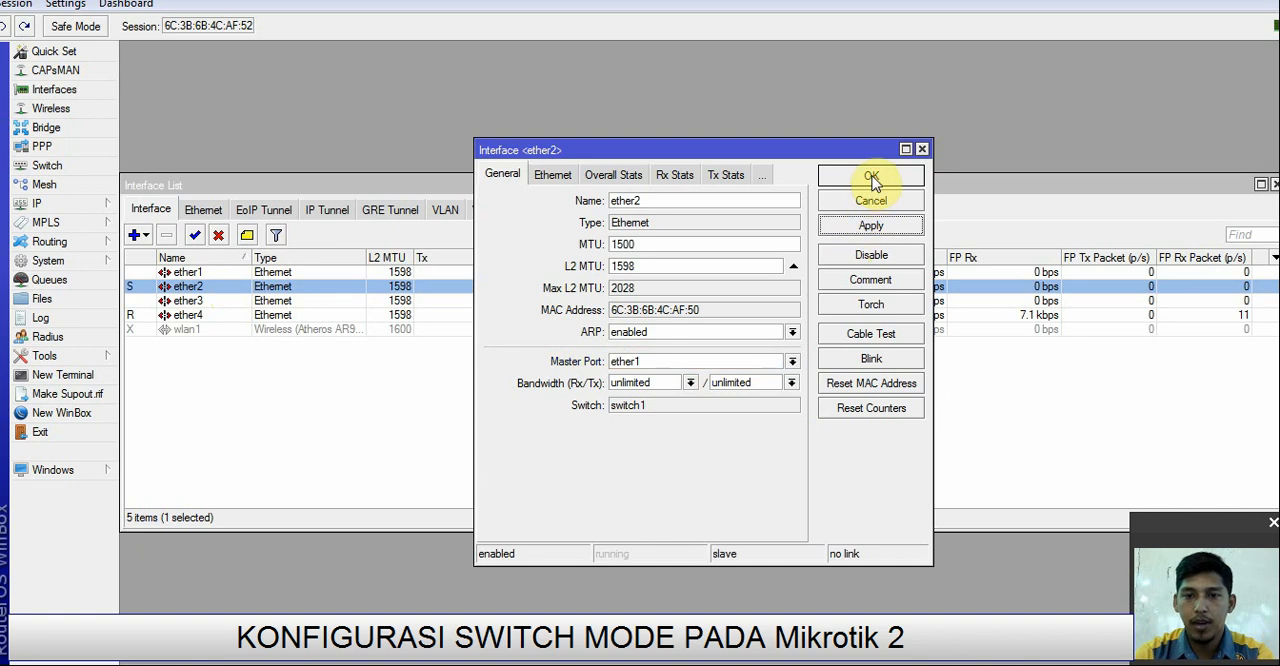
pyautogui.click(871, 176)
# Step: Set the master port of interface ether3 to ether1 and save the interface settings
pyautogui.doubleClick(190, 301)
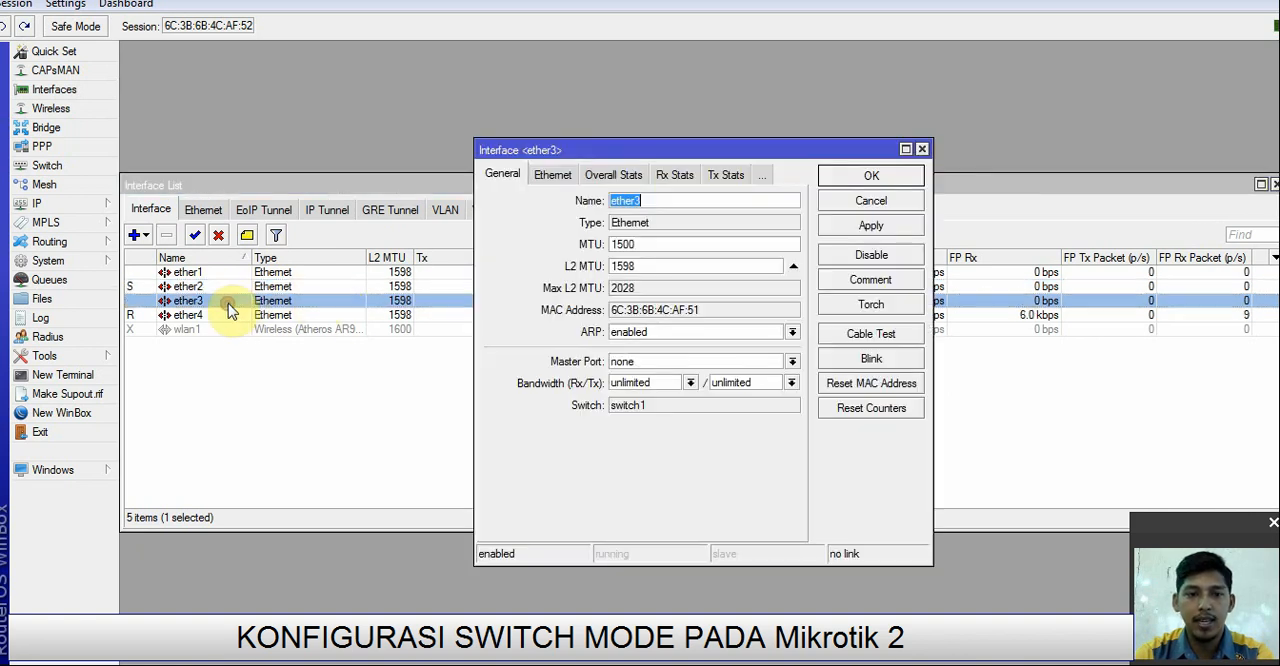
pyautogui.click(792, 361)
pyautogui.click(738, 376)
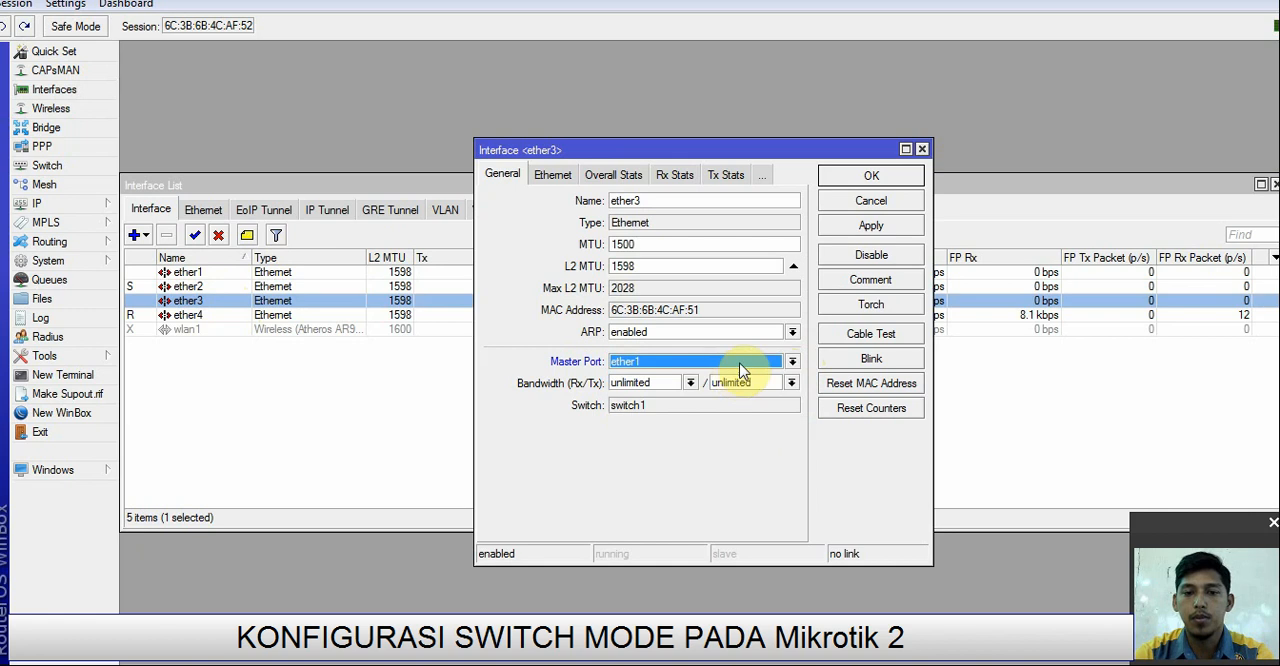
pyautogui.click(858, 226)
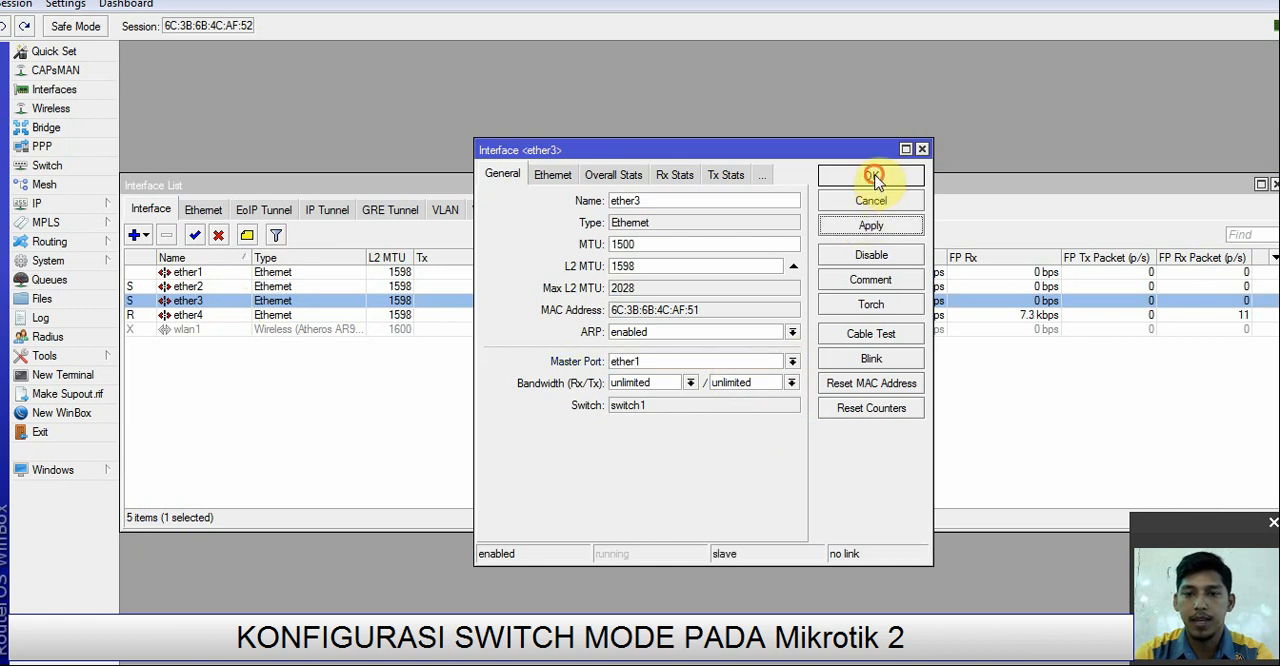
pyautogui.click(872, 177)
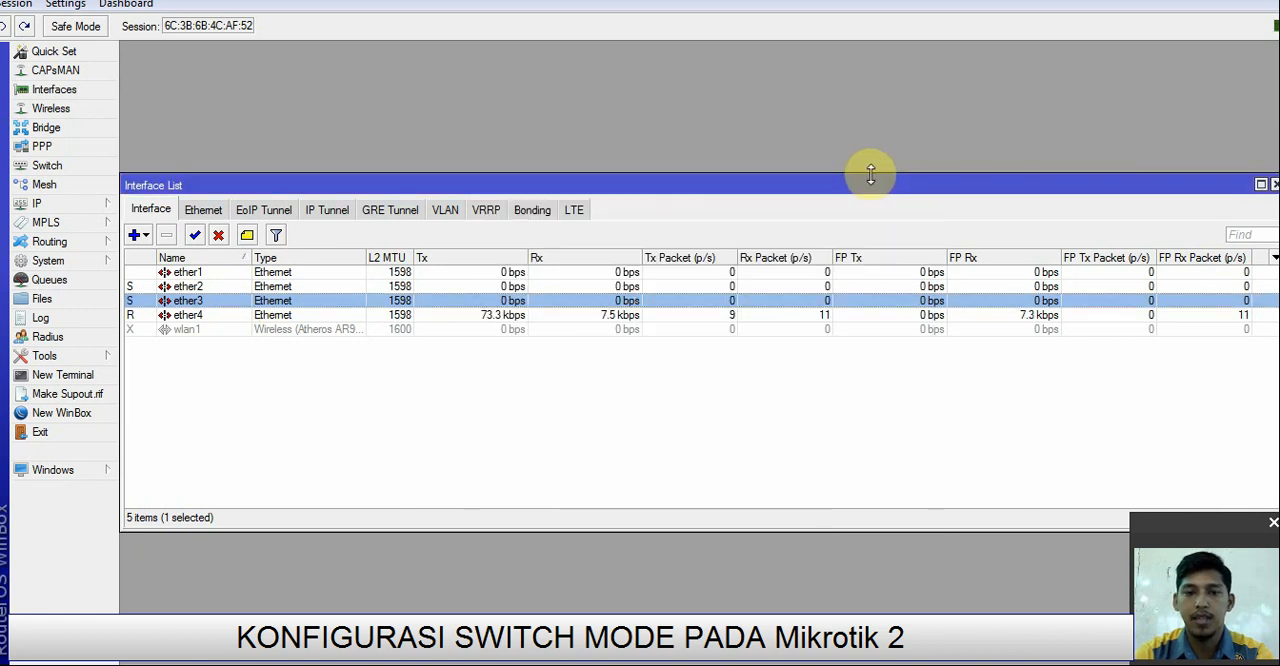
# Step: Select ether1 in the interface list and examine the switch's port, host, VLAN and rule settings
pyautogui.click(216, 273)
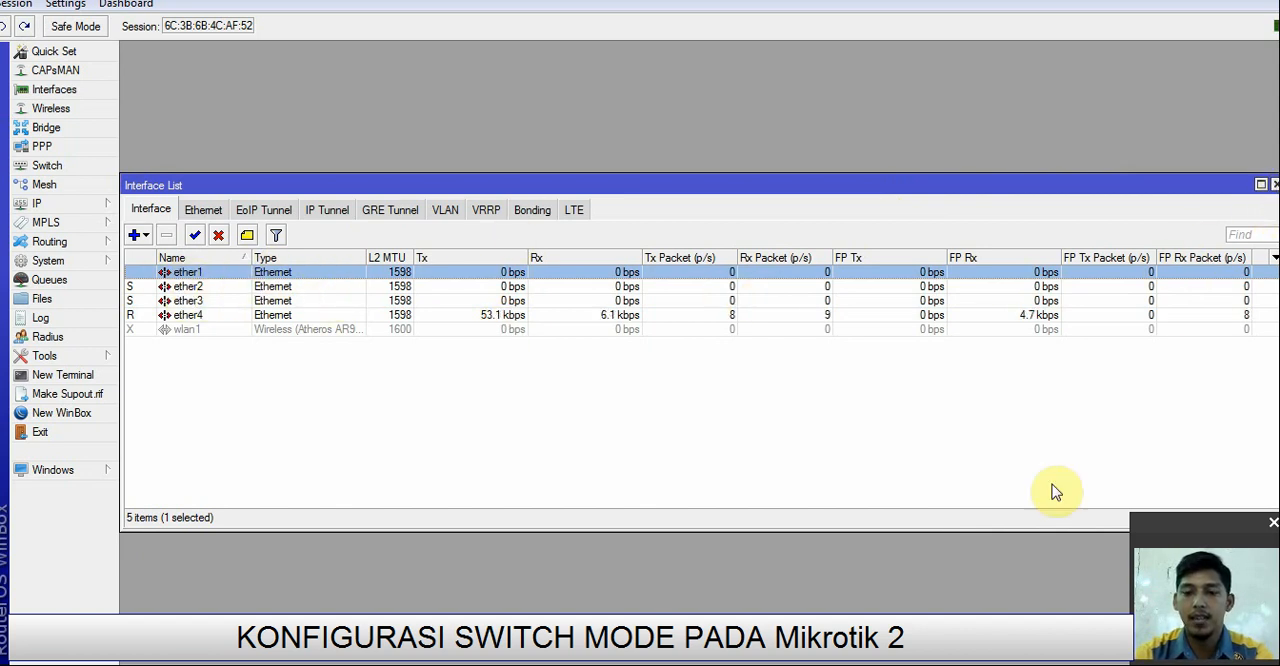
pyautogui.click(940, 662)
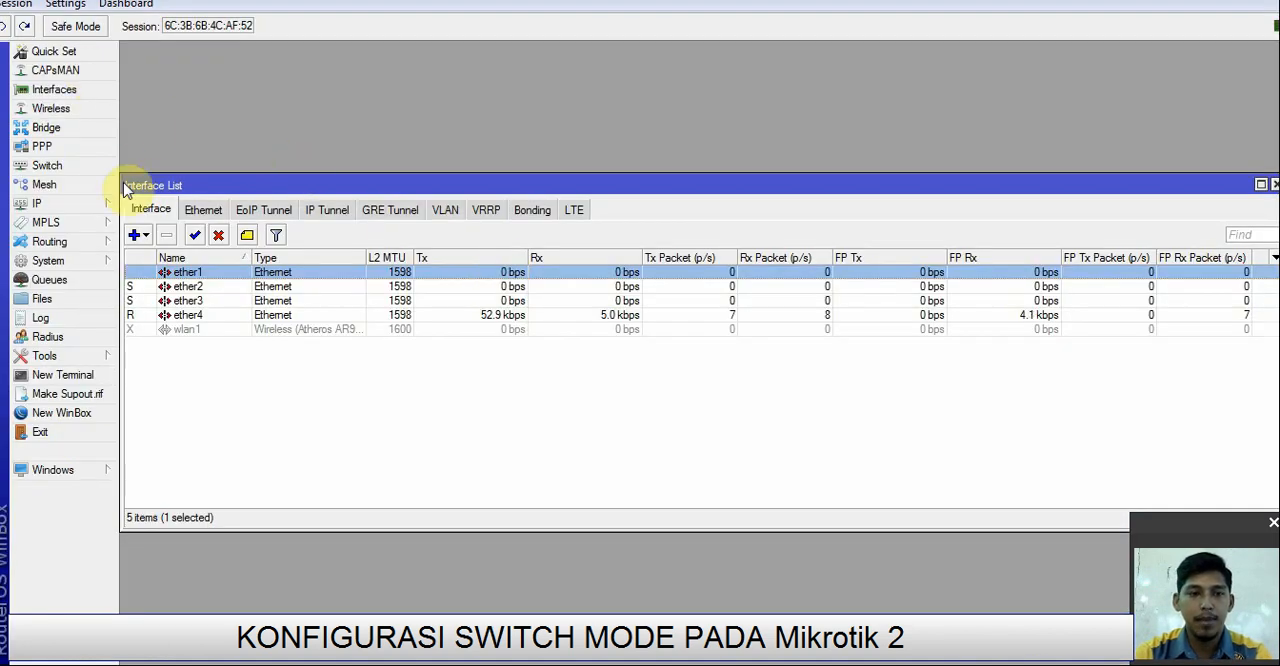
pyautogui.click(60, 168)
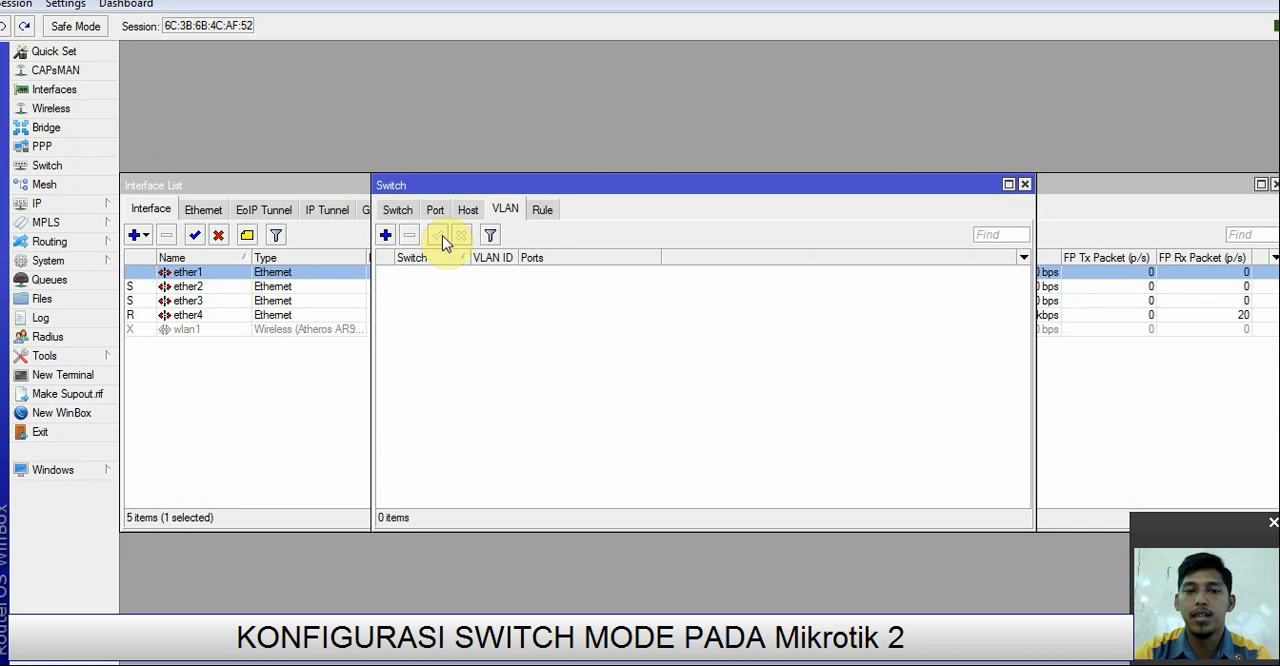
pyautogui.click(398, 211)
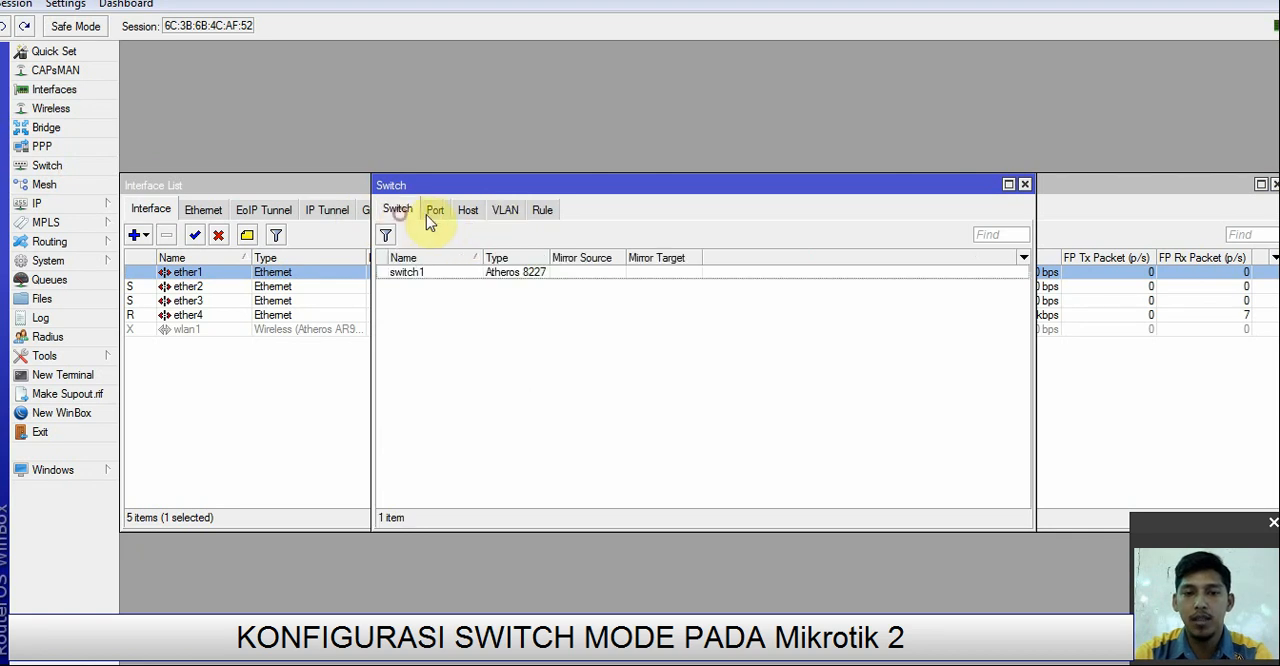
pyautogui.click(438, 212)
pyautogui.click(467, 210)
pyautogui.click(505, 210)
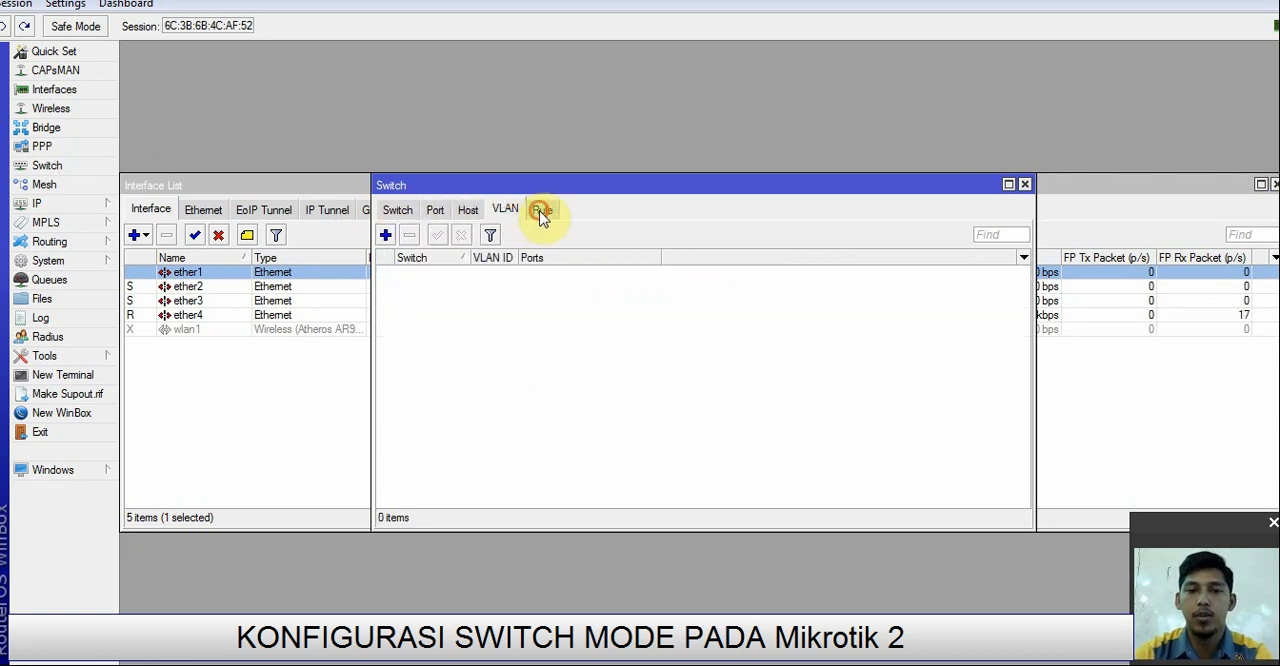
pyautogui.click(542, 210)
pyautogui.click(400, 211)
pyautogui.click(435, 214)
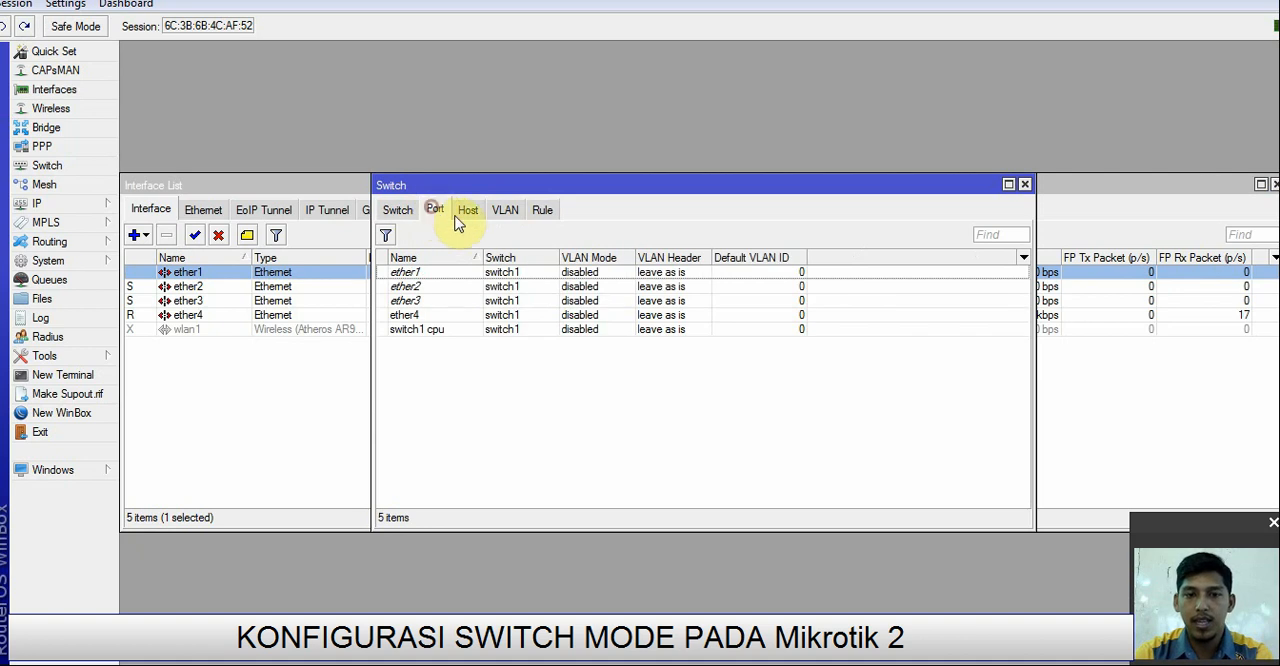
pyautogui.click(505, 212)
# Step: Configure switch port ether1 with VLAN mode secure and VLAN header add if missing, and save it
pyautogui.click(440, 212)
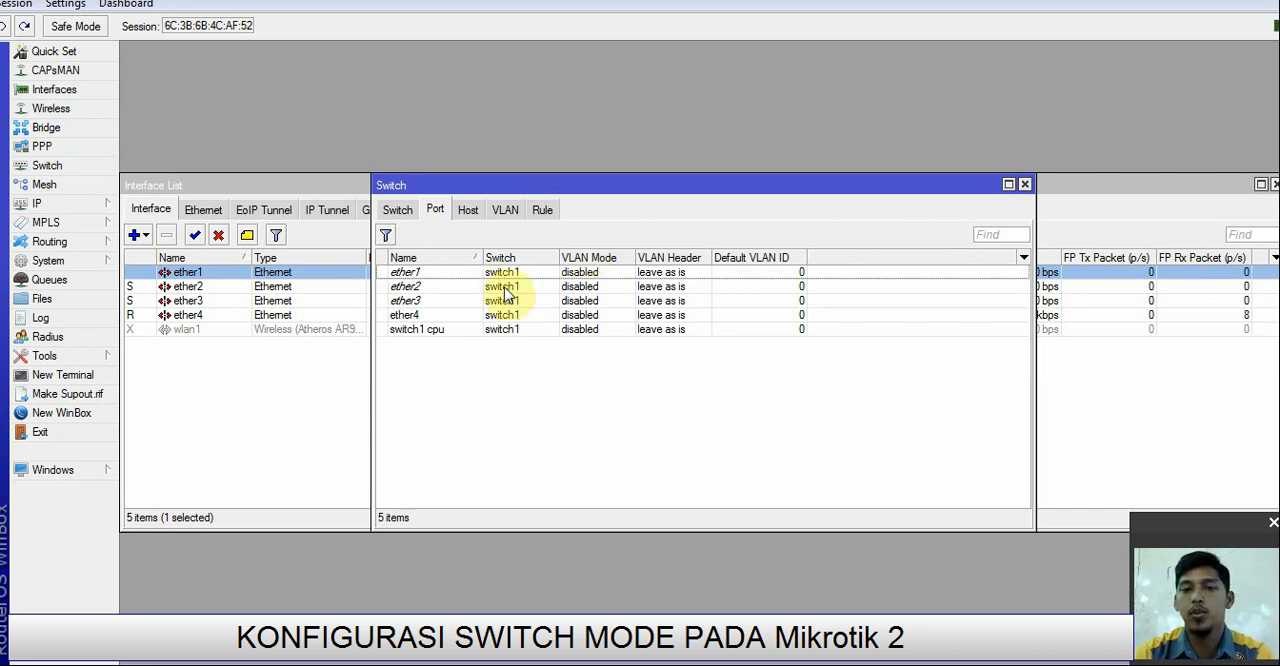
pyautogui.click(605, 275)
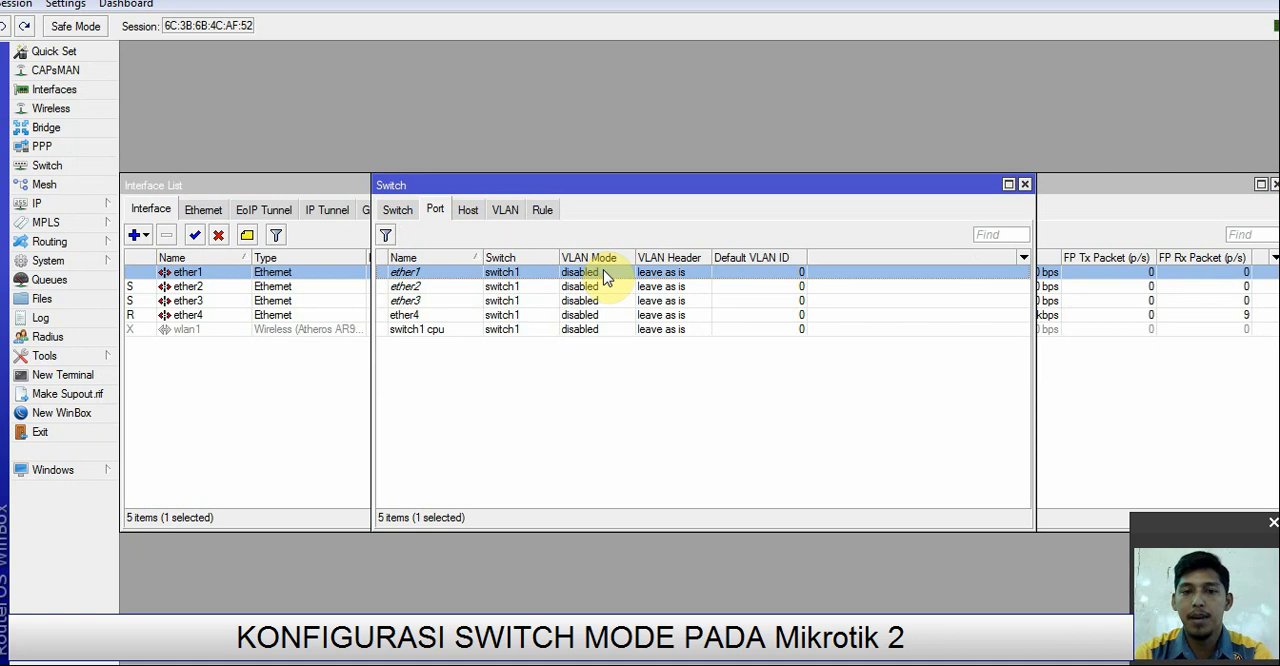
pyautogui.doubleClick(603, 272)
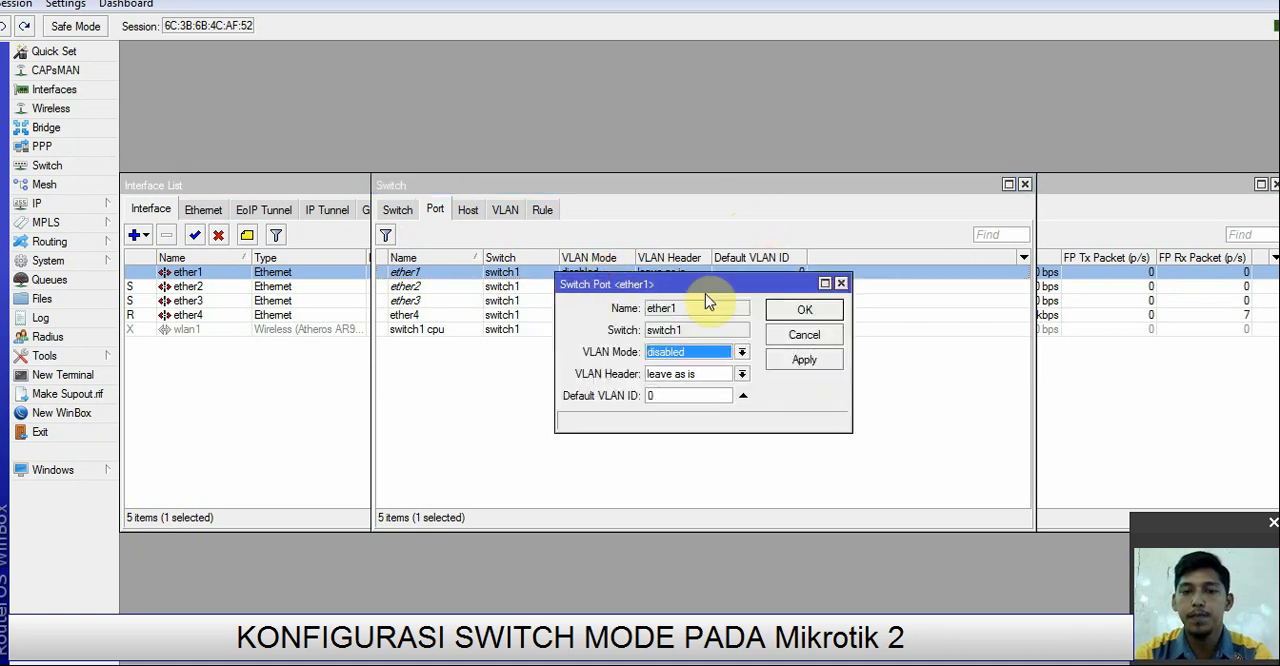
pyautogui.click(739, 355)
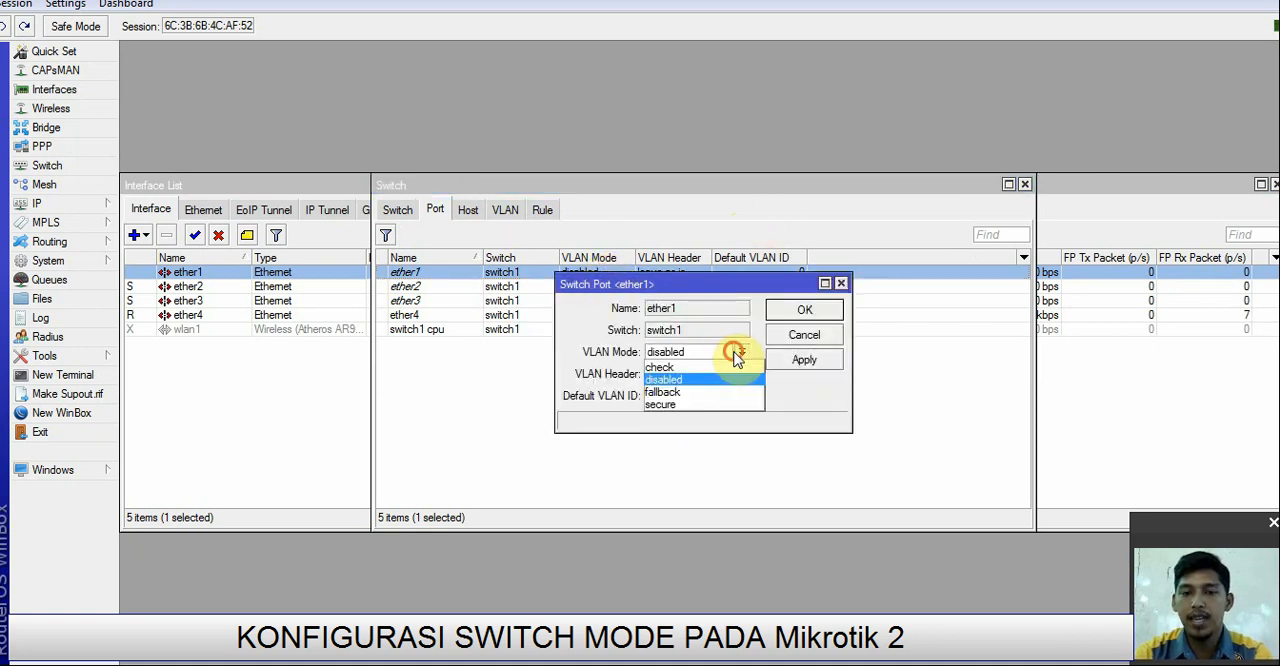
pyautogui.click(676, 404)
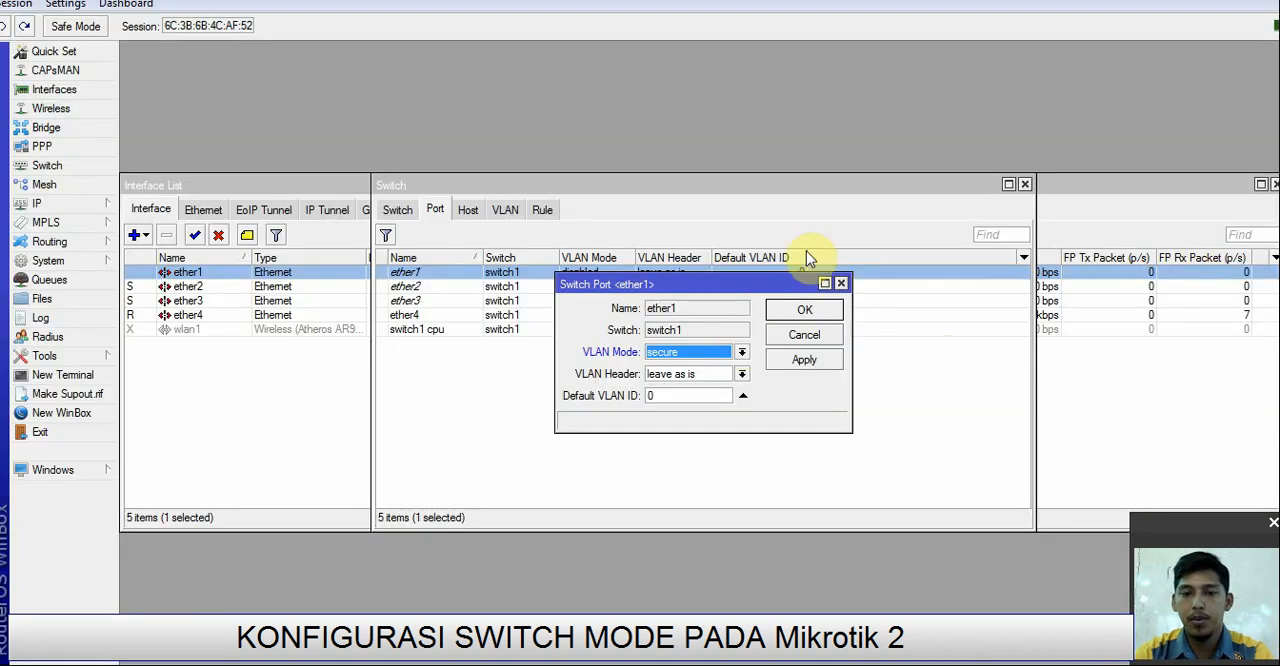
pyautogui.click(741, 375)
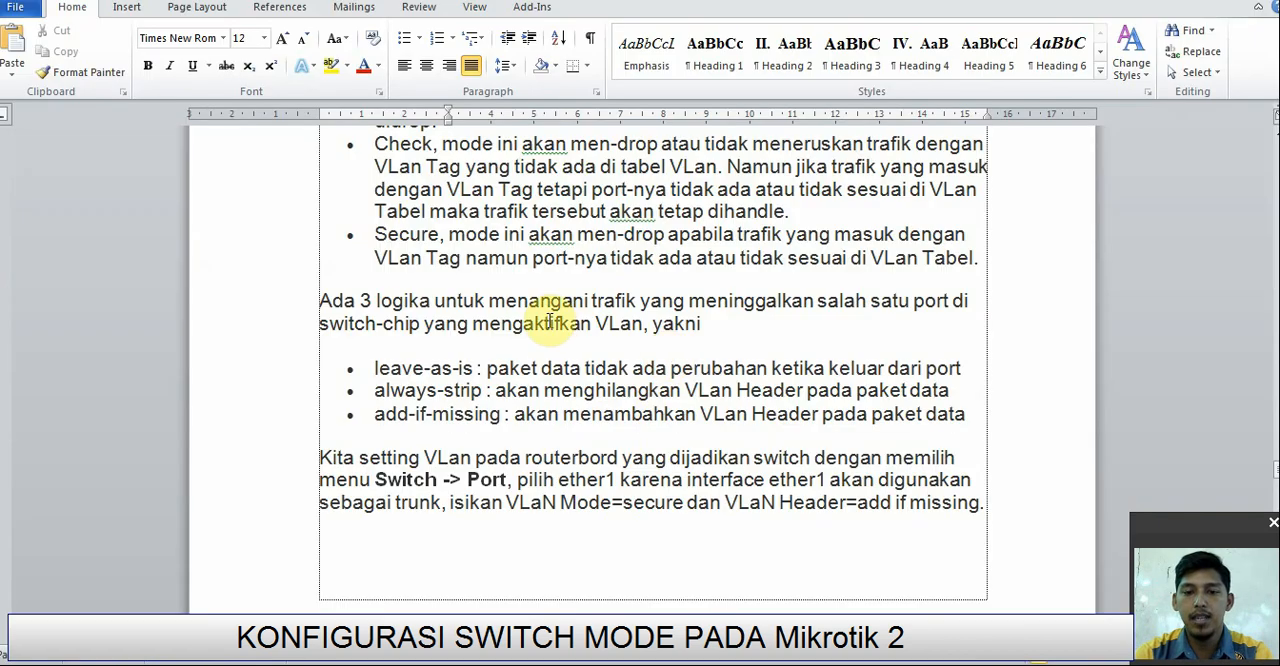
pyautogui.scroll(1, 550, 335)
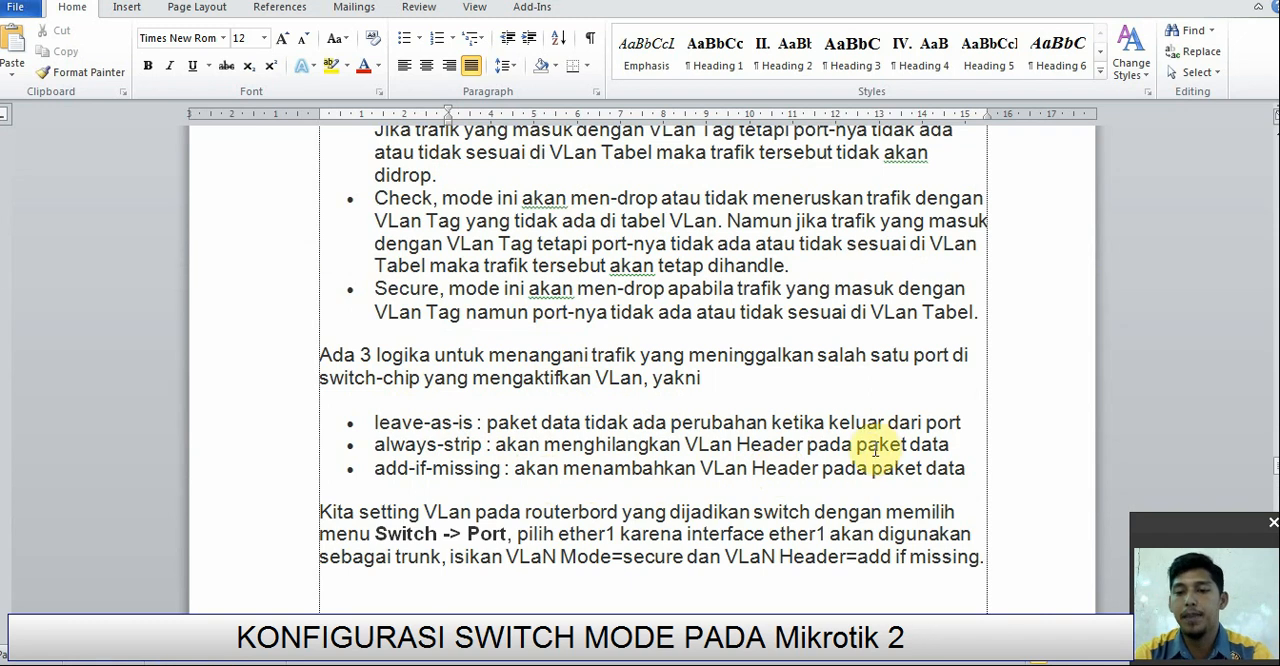
pyautogui.scroll(-1, 835, 450)
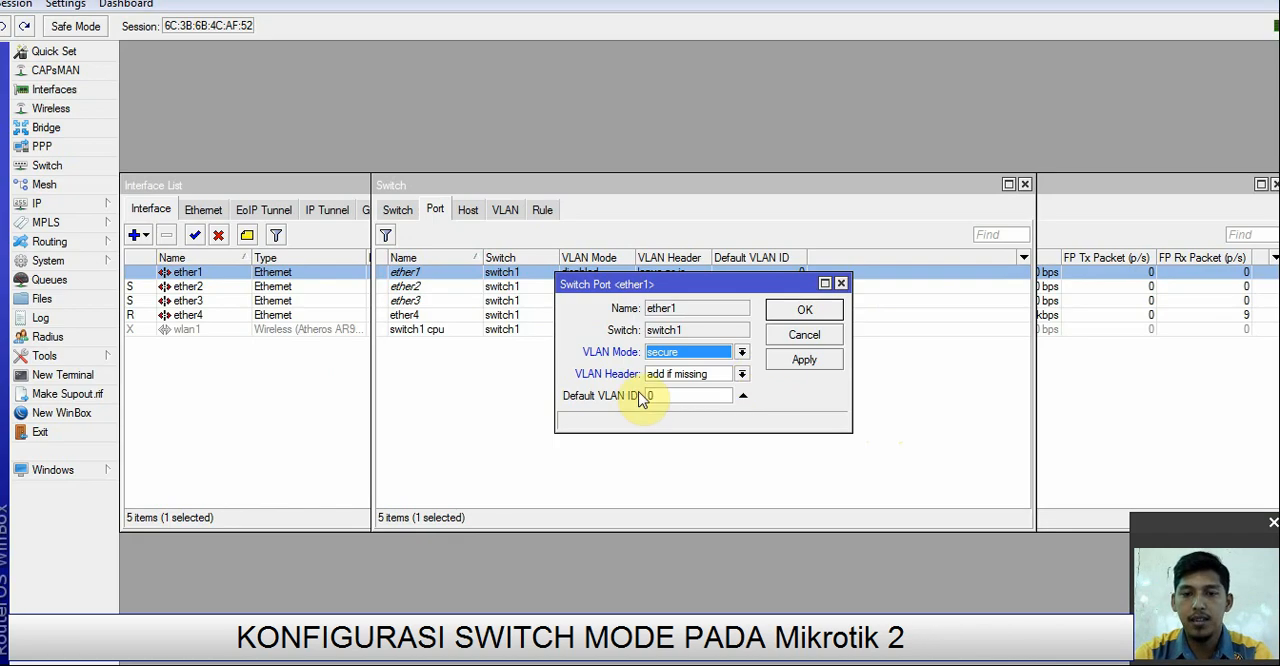
pyautogui.click(801, 313)
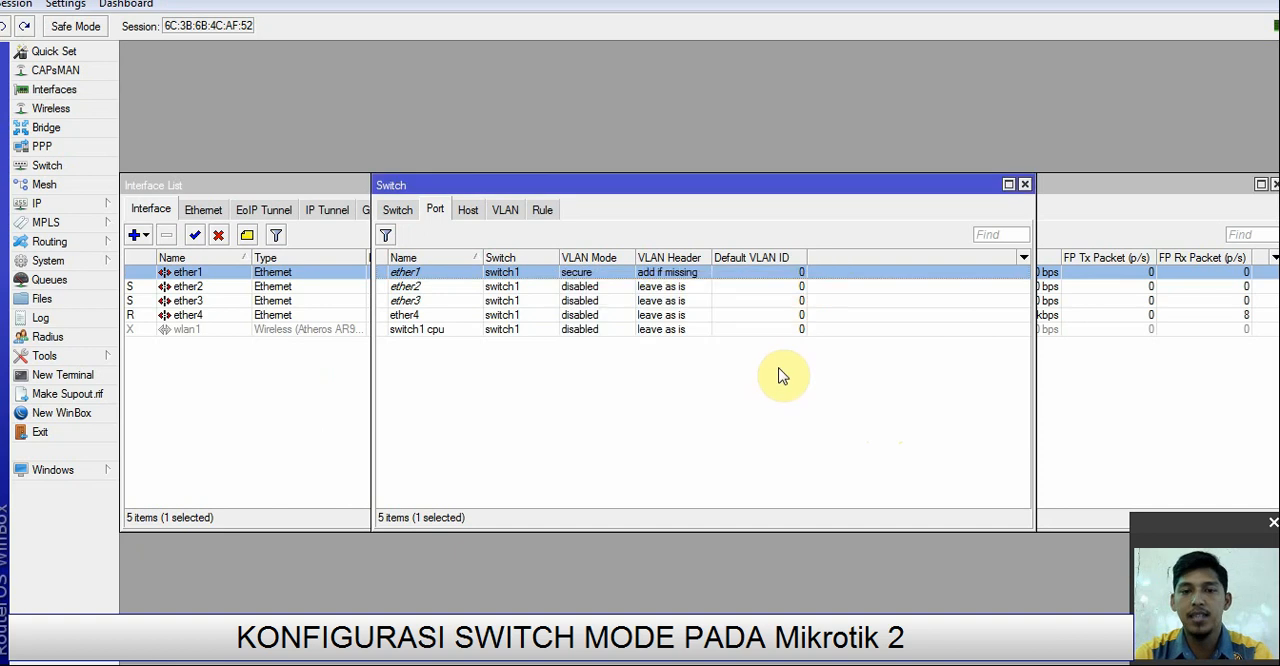
# Step: Configure switch port ether2 with VLAN mode secure, VLAN header always strip and default VLAN ID 20, and save it
pyautogui.doubleClick(514, 288)
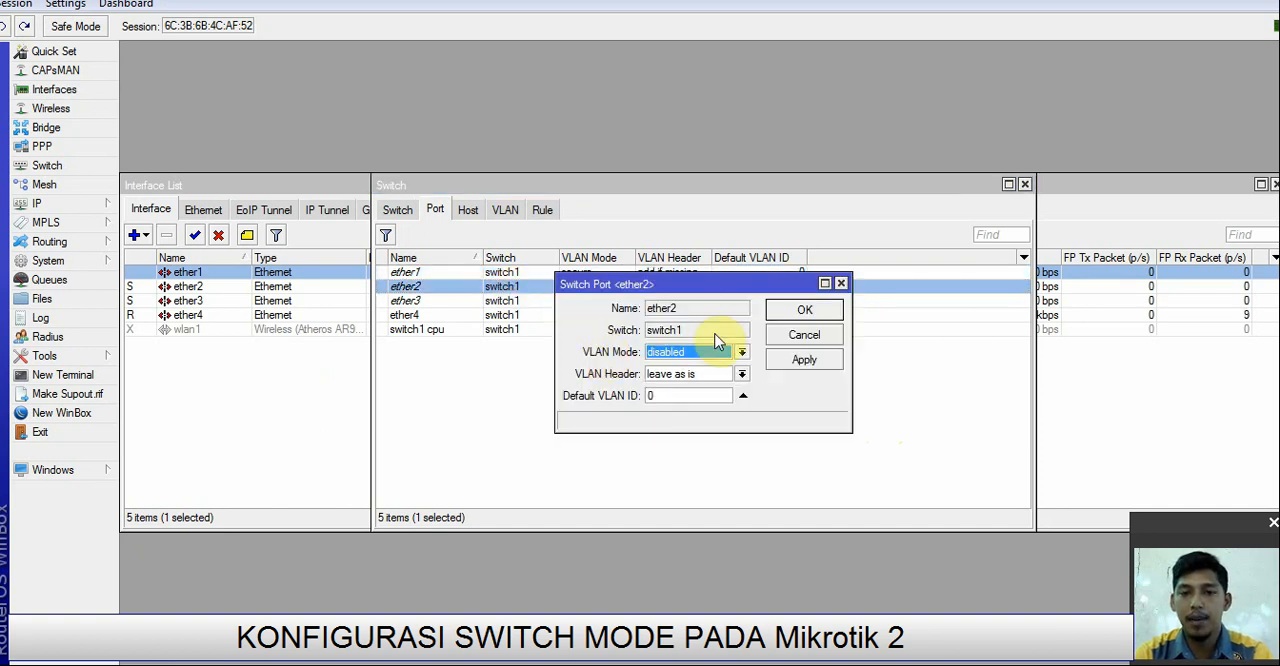
pyautogui.click(741, 353)
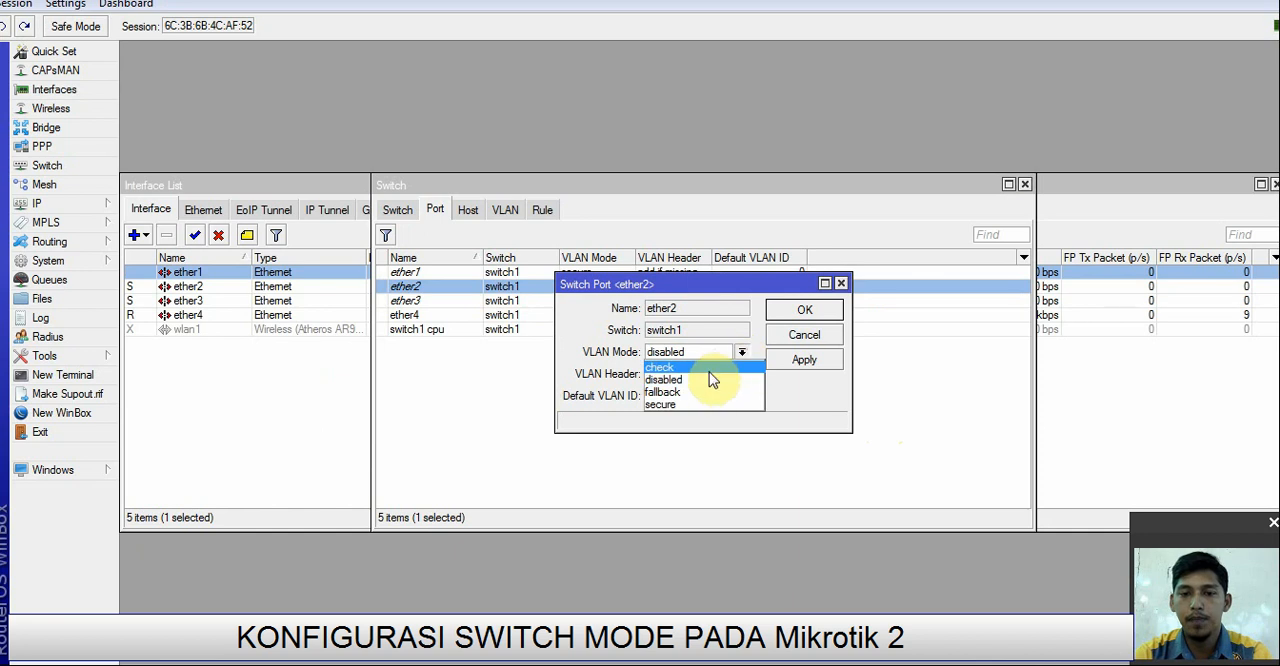
pyautogui.click(672, 401)
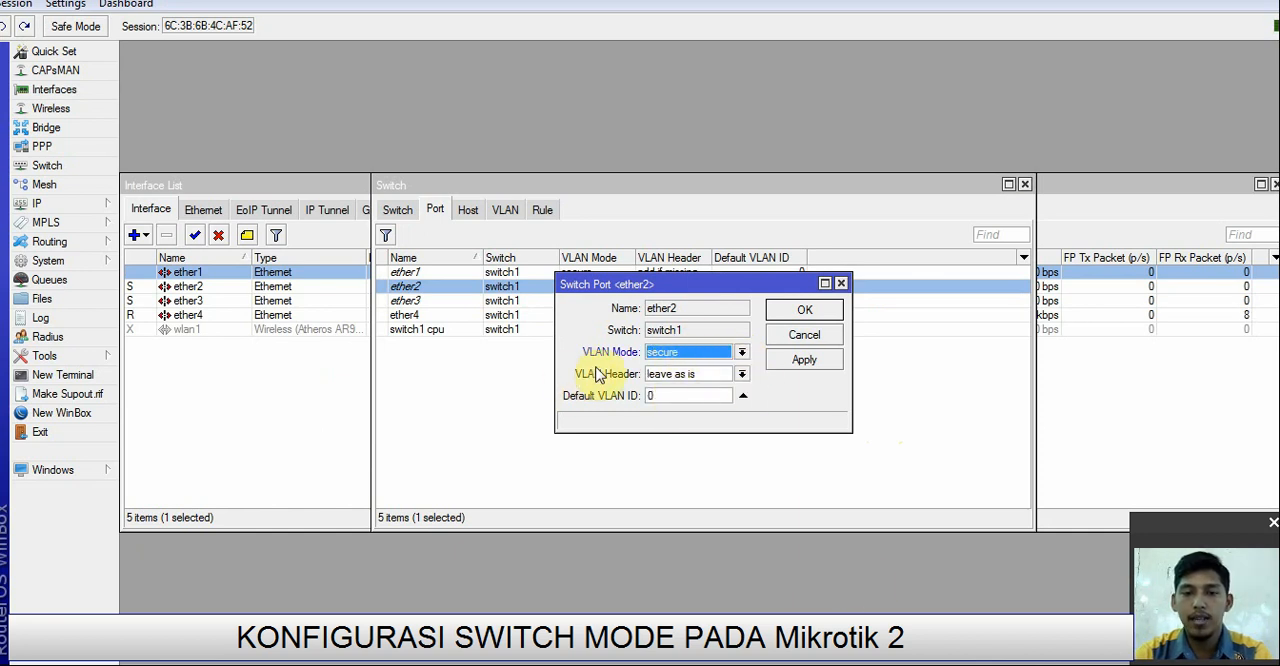
pyautogui.click(740, 374)
pyautogui.click(686, 401)
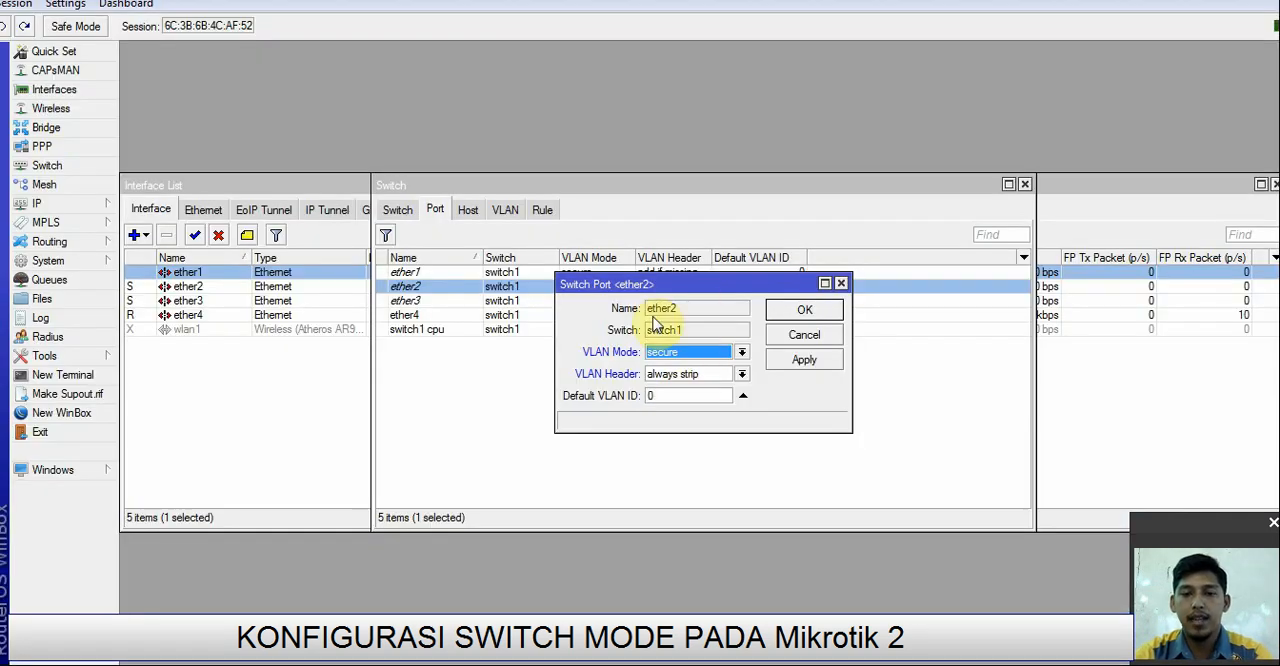
pyautogui.doubleClick(664, 396)
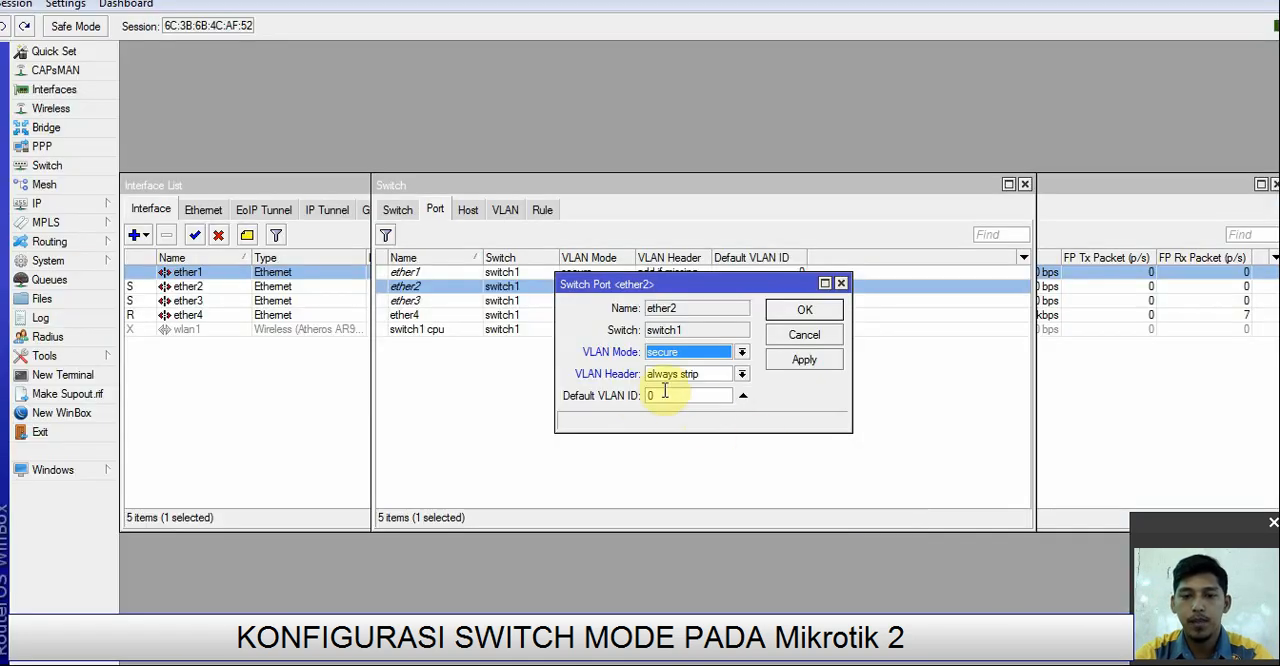
pyautogui.click(660, 395)
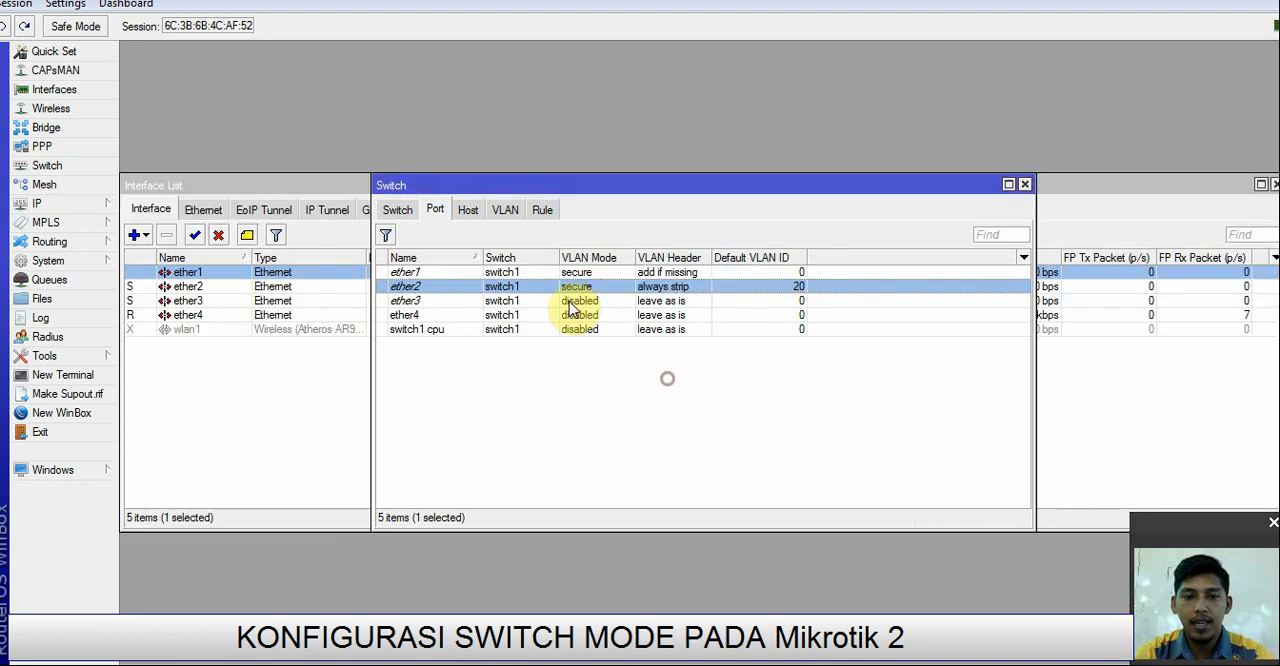
# Step: Configure switch port ether3 with VLAN mode secure, VLAN header always strip and default VLAN ID 20, and save it
pyautogui.doubleClick(566, 300)
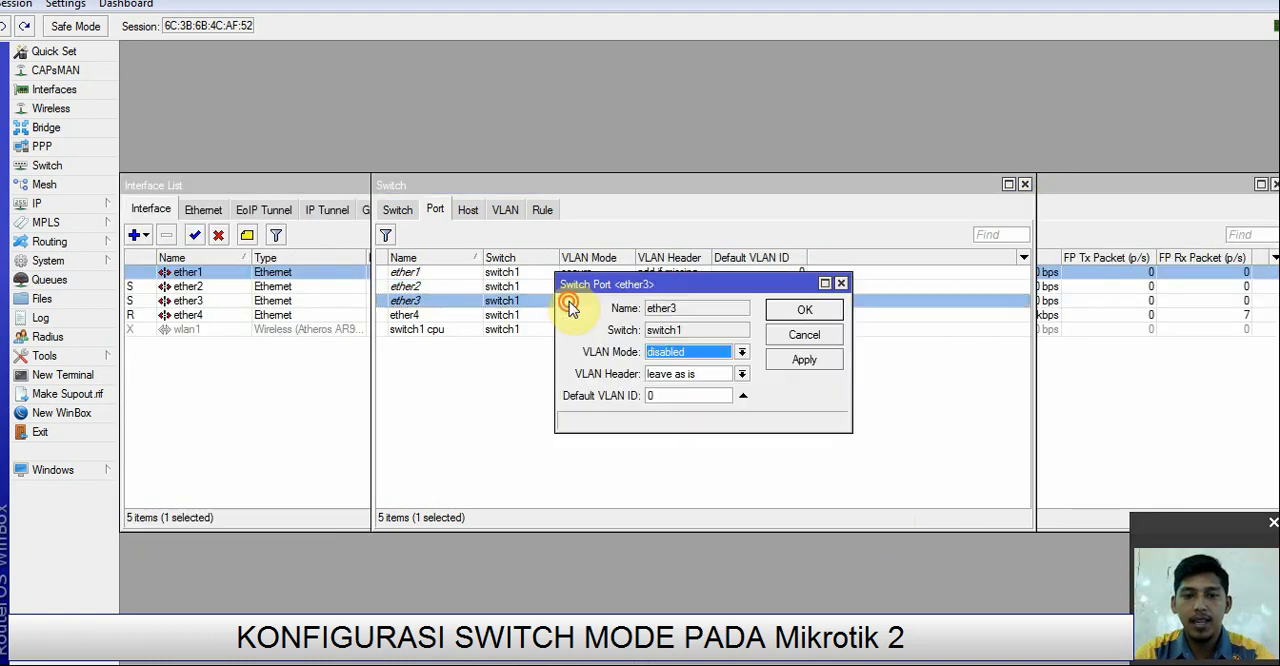
pyautogui.click(731, 355)
pyautogui.click(688, 401)
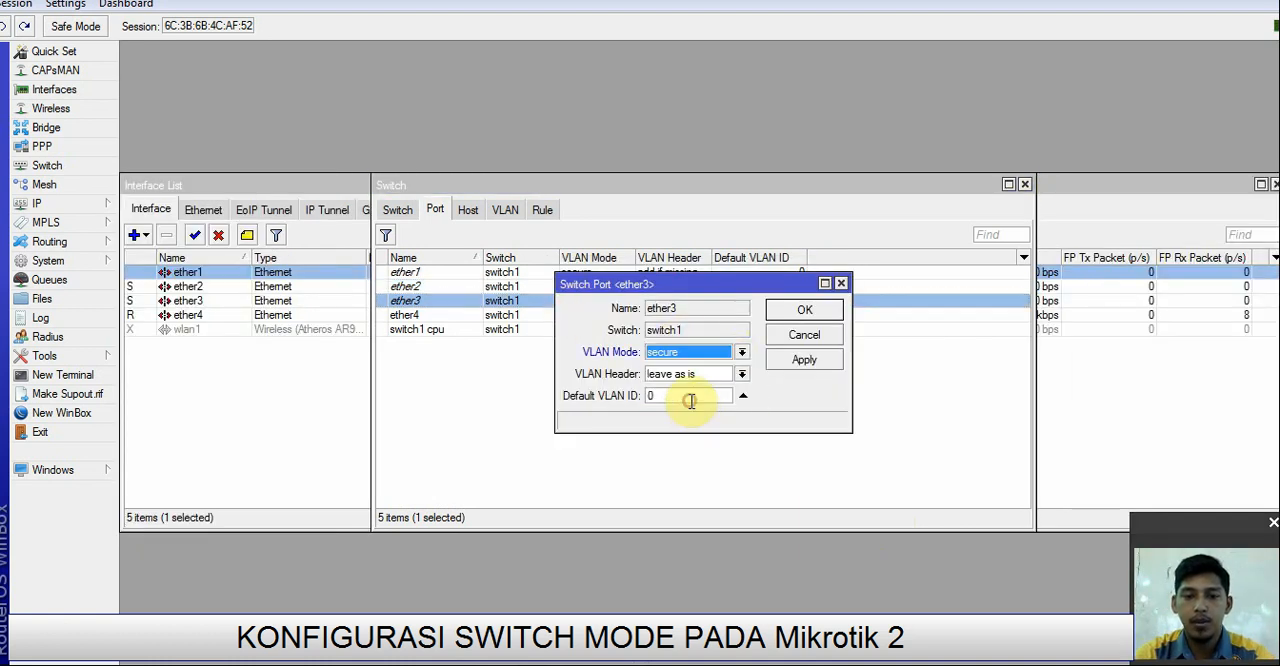
pyautogui.click(741, 373)
pyautogui.click(714, 399)
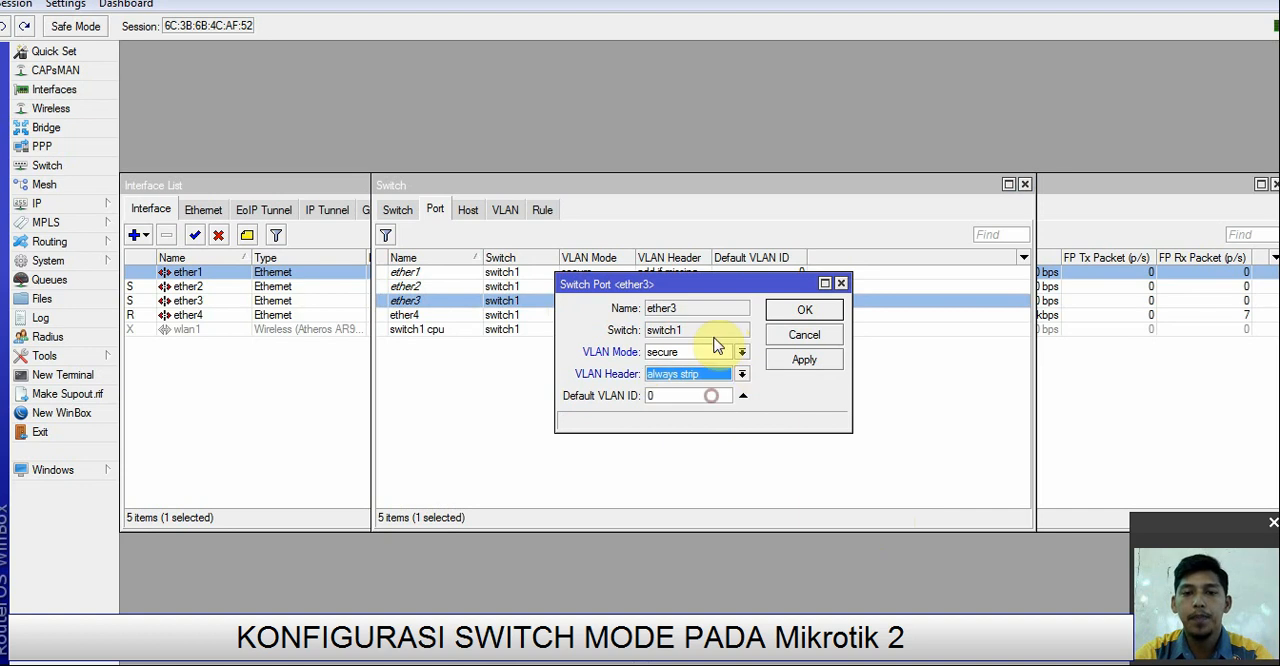
pyautogui.doubleClick(655, 396)
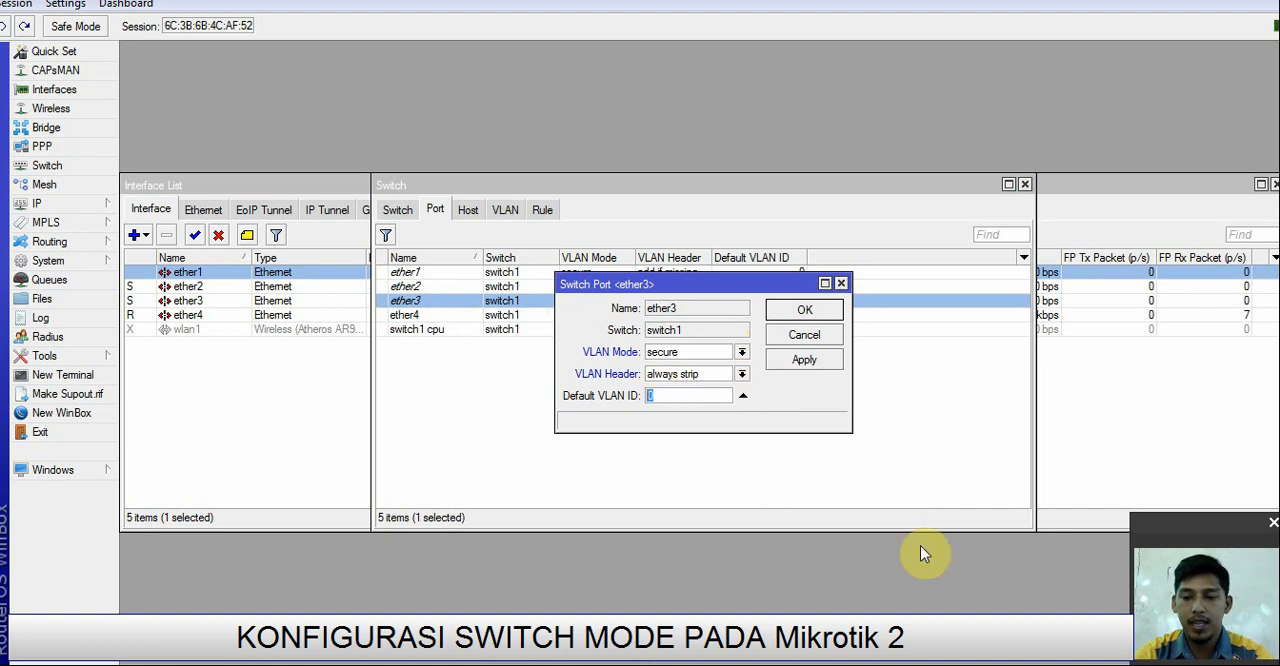
pyautogui.hotkey('alt', 'Tab')
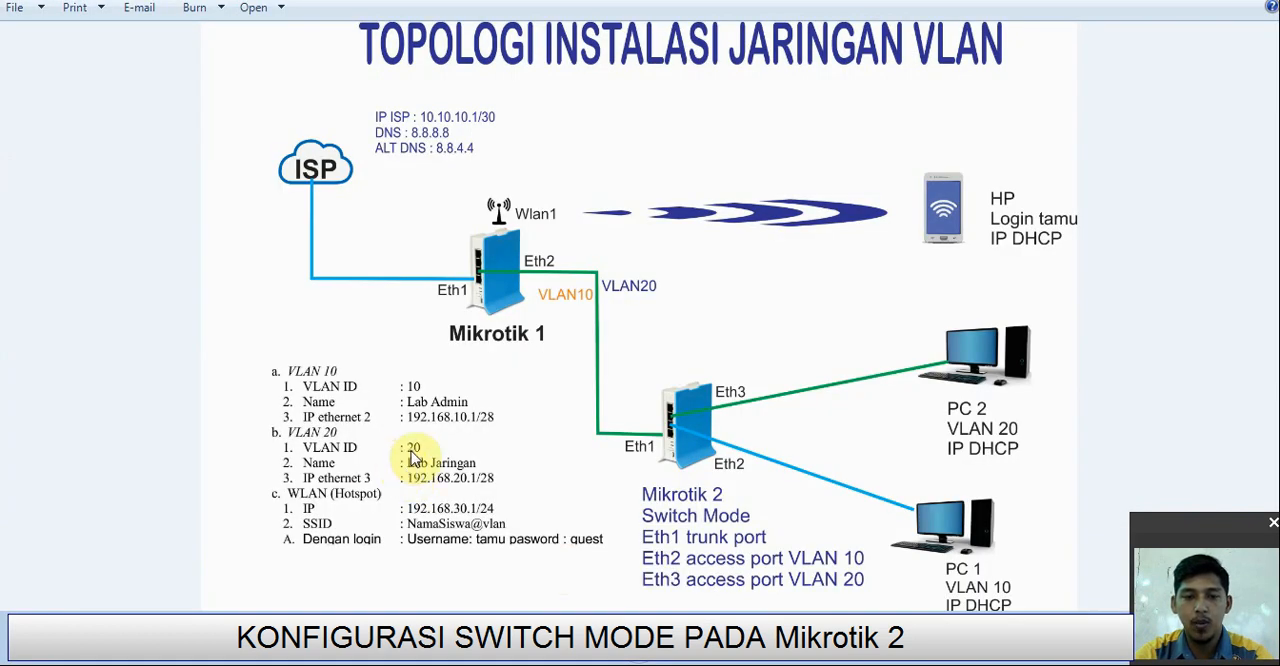
pyautogui.hotkey('alt', 'Tab')
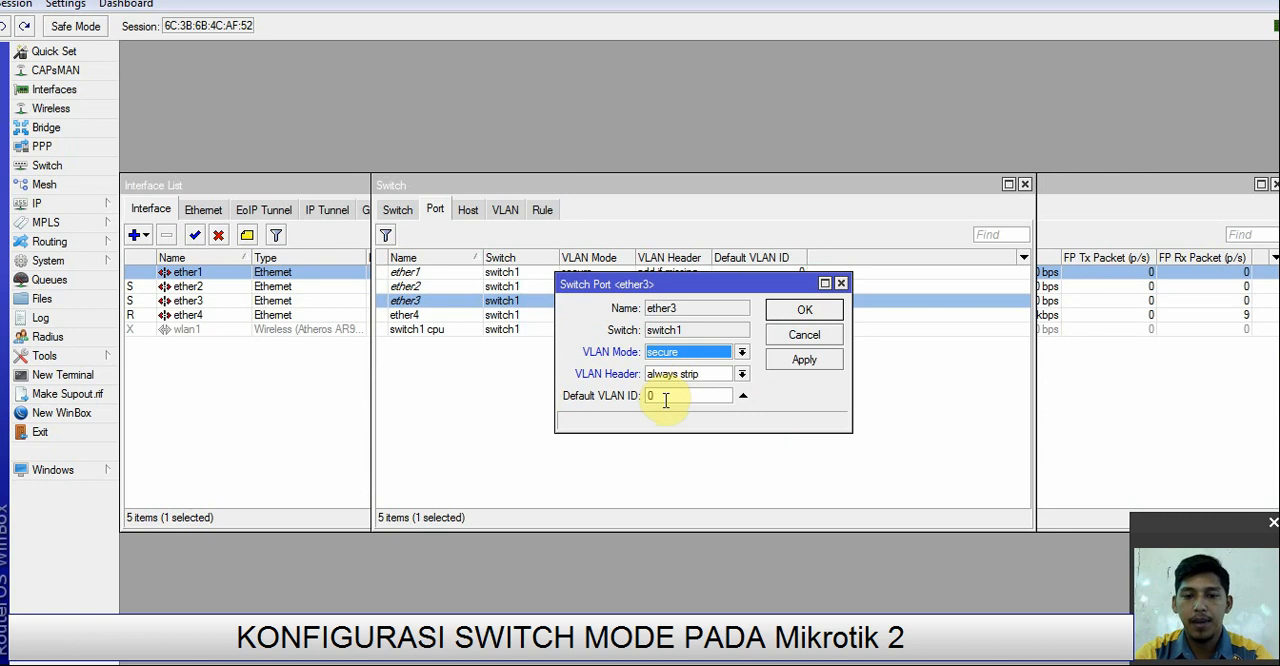
pyautogui.moveTo(665, 399); pyautogui.dragTo(619, 400)
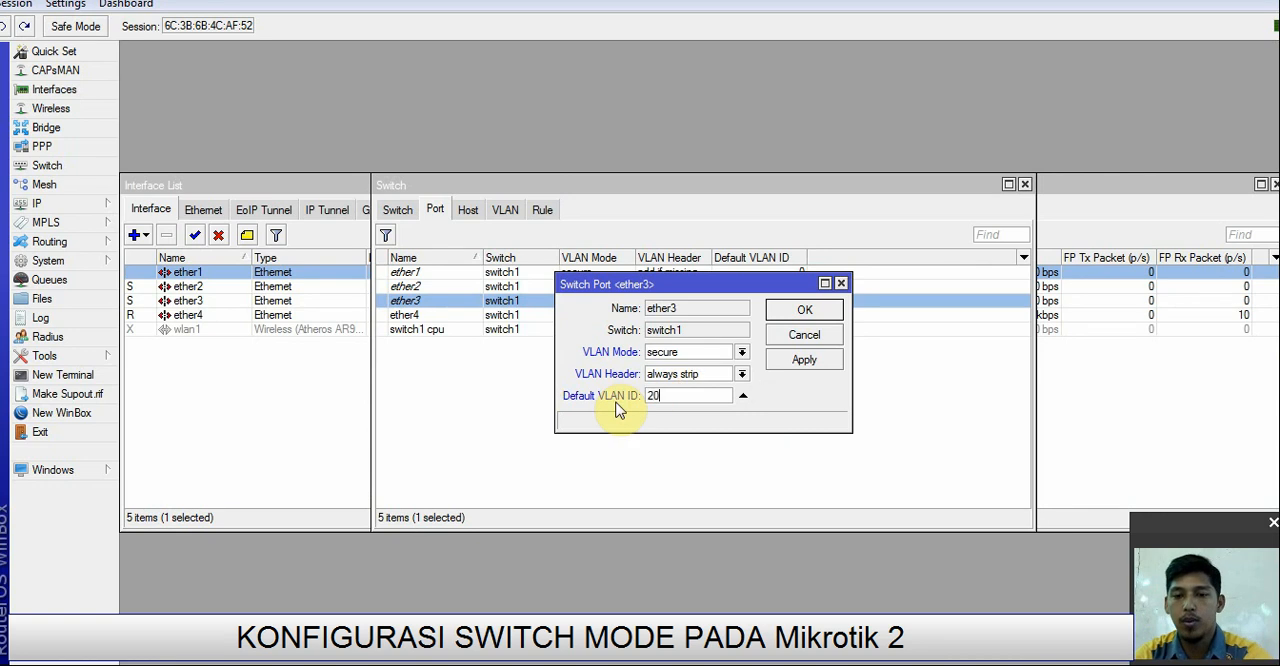
pyautogui.click(805, 360)
pyautogui.click(807, 315)
# Step: Add a switch VLAN on switch1 with VLAN ID 10 and ports ether1 and ether2, and save it
pyautogui.click(505, 209)
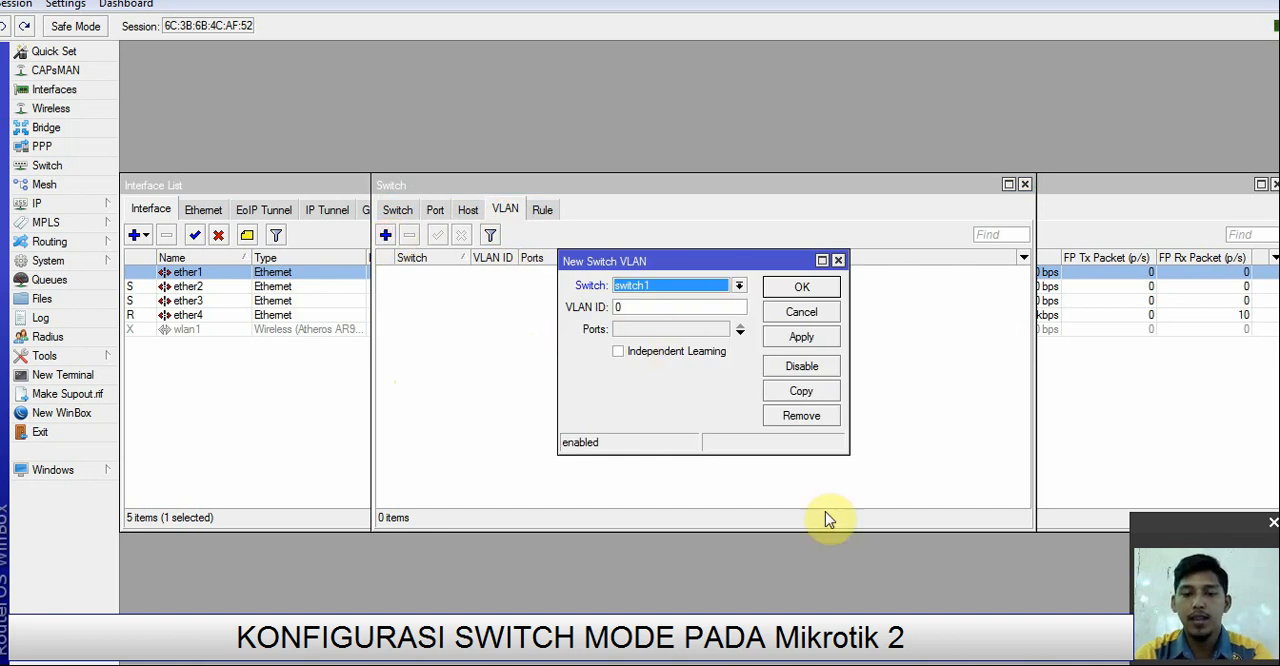
pyautogui.click(647, 305)
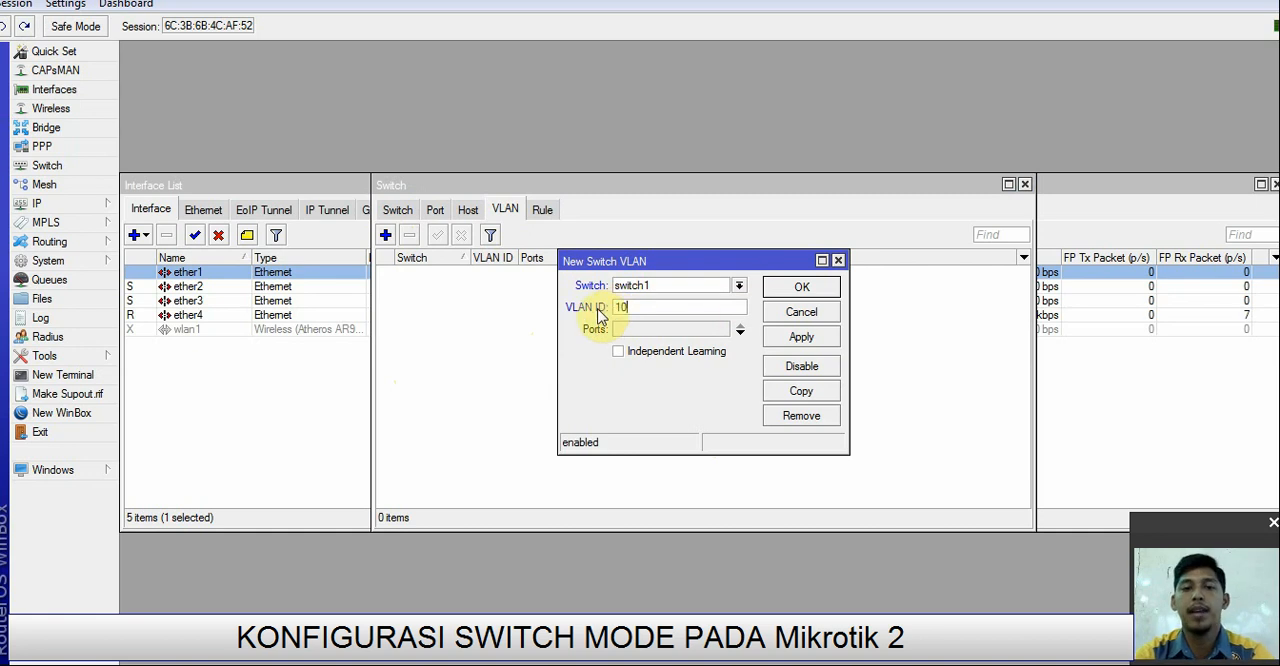
pyautogui.click(720, 330)
pyautogui.click(722, 335)
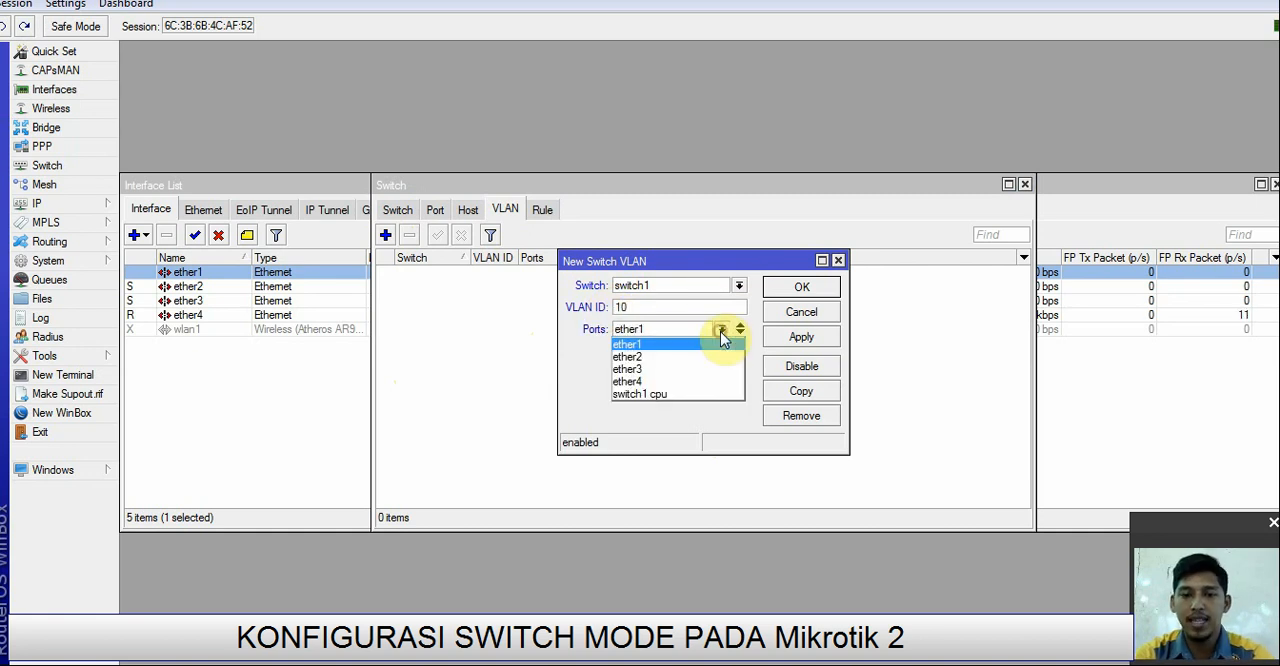
pyautogui.click(675, 349)
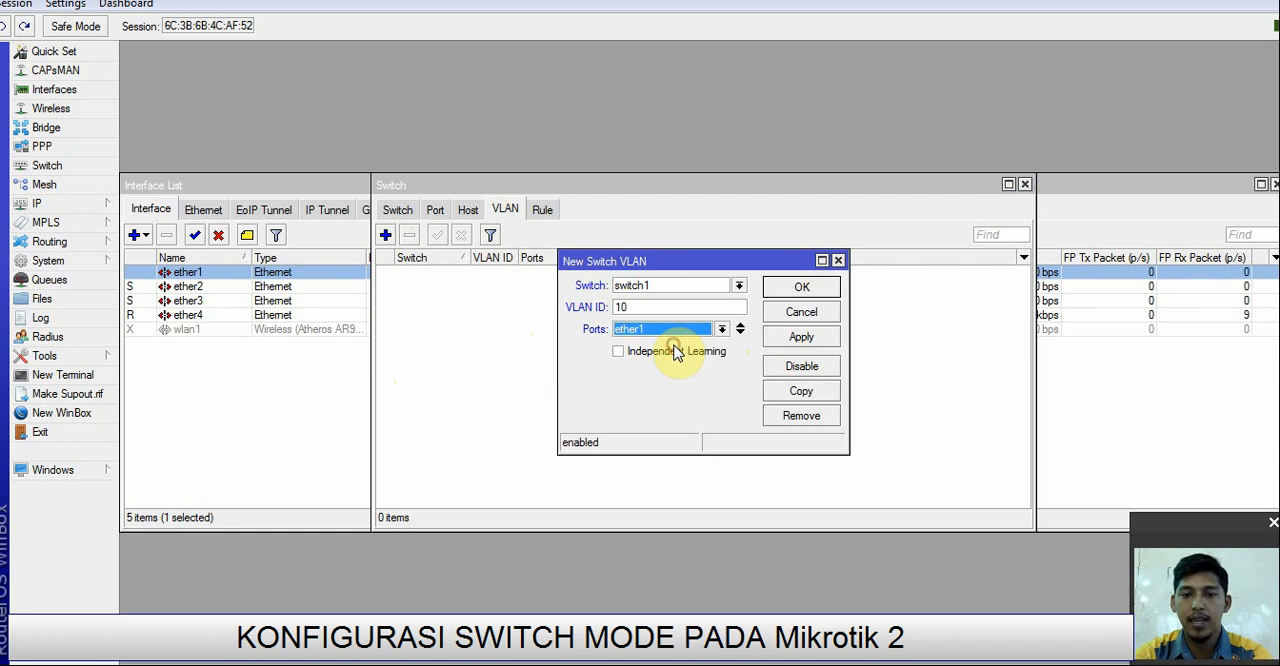
pyautogui.click(740, 333)
pyautogui.click(718, 353)
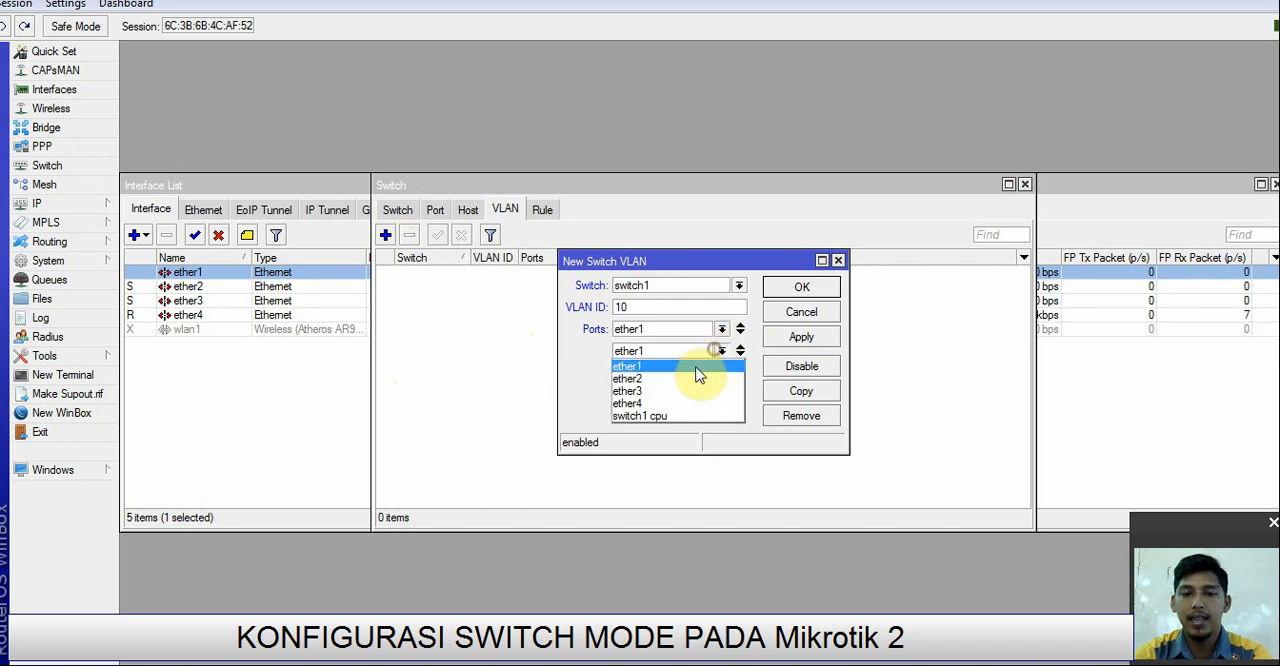
pyautogui.click(692, 373)
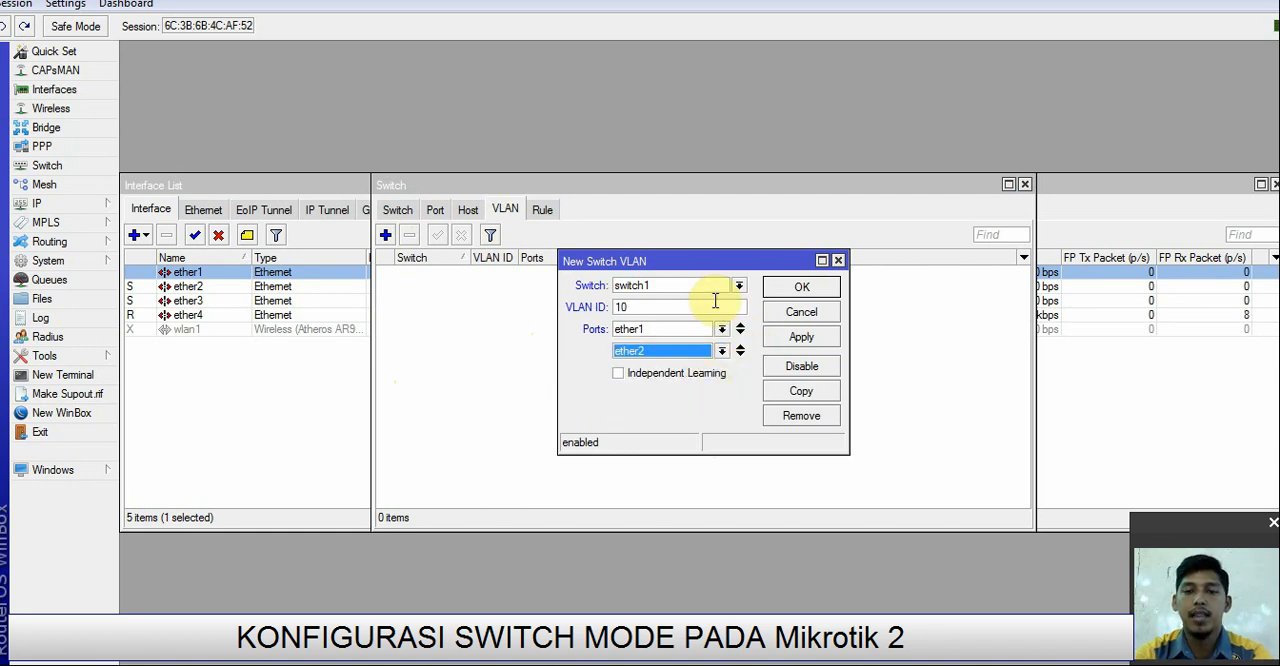
pyautogui.click(790, 337)
pyautogui.click(802, 288)
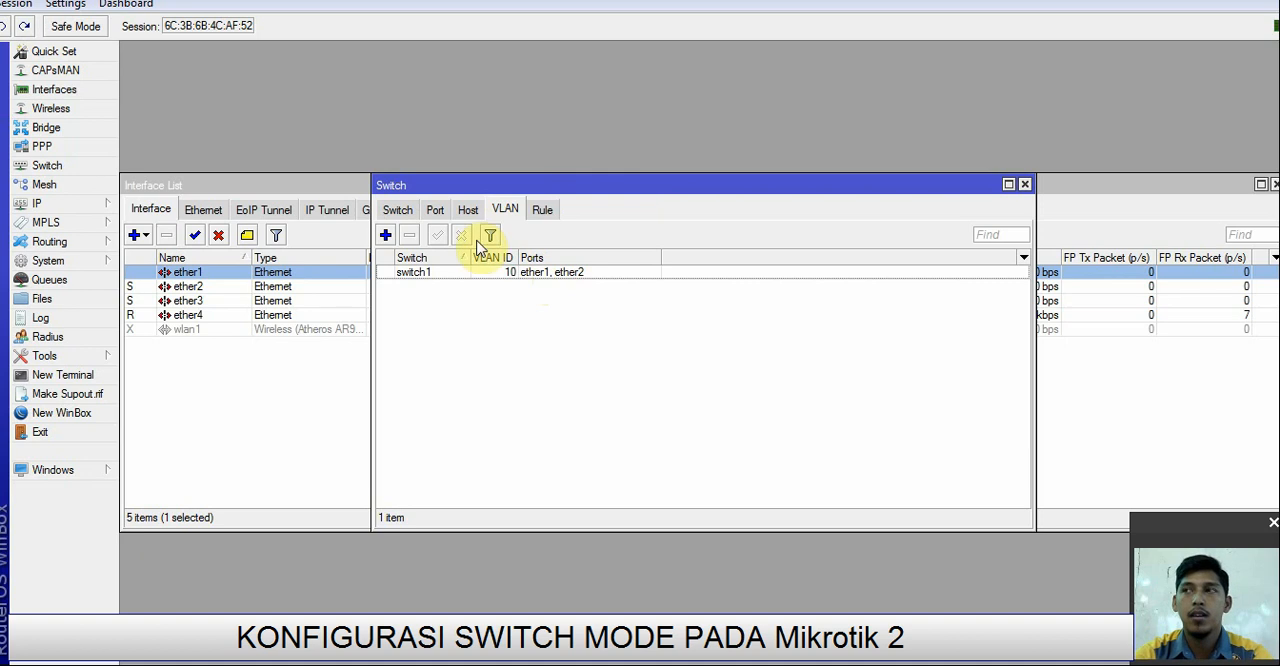
# Step: Add a switch VLAN on switch1 with VLAN ID 20 and ports ether1 and ether3, and save it
pyautogui.click(385, 235)
pyautogui.moveTo(658, 305); pyautogui.dragTo(586, 301)
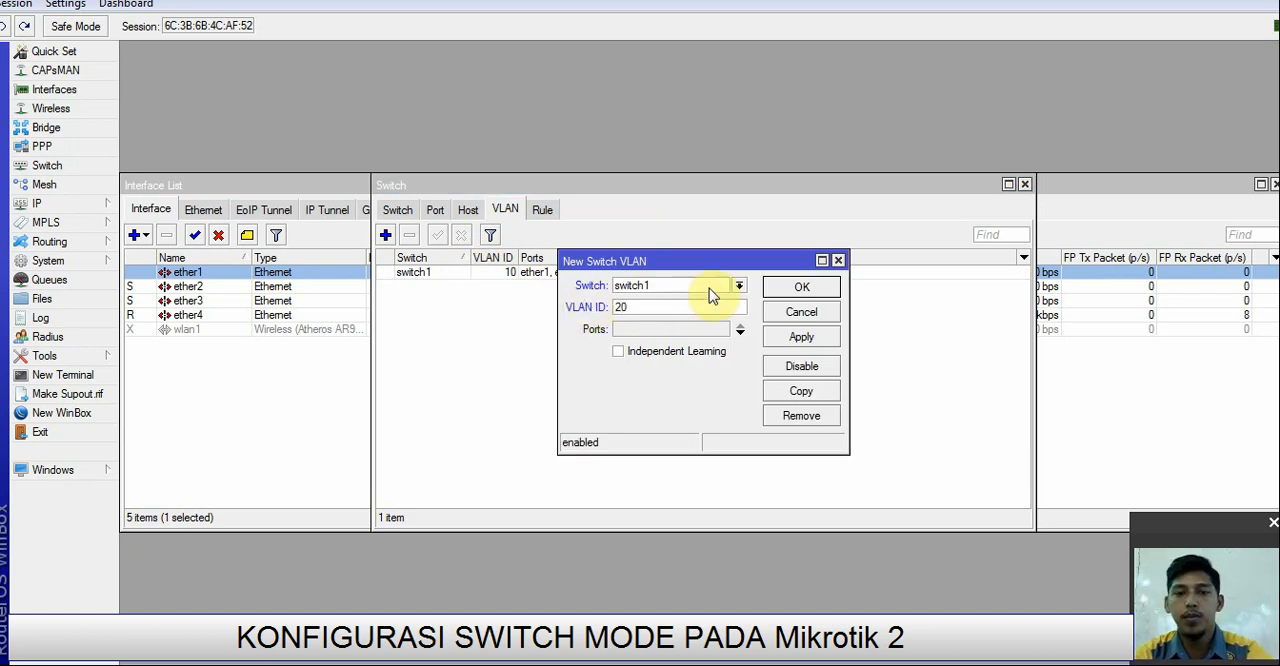
pyautogui.click(724, 329)
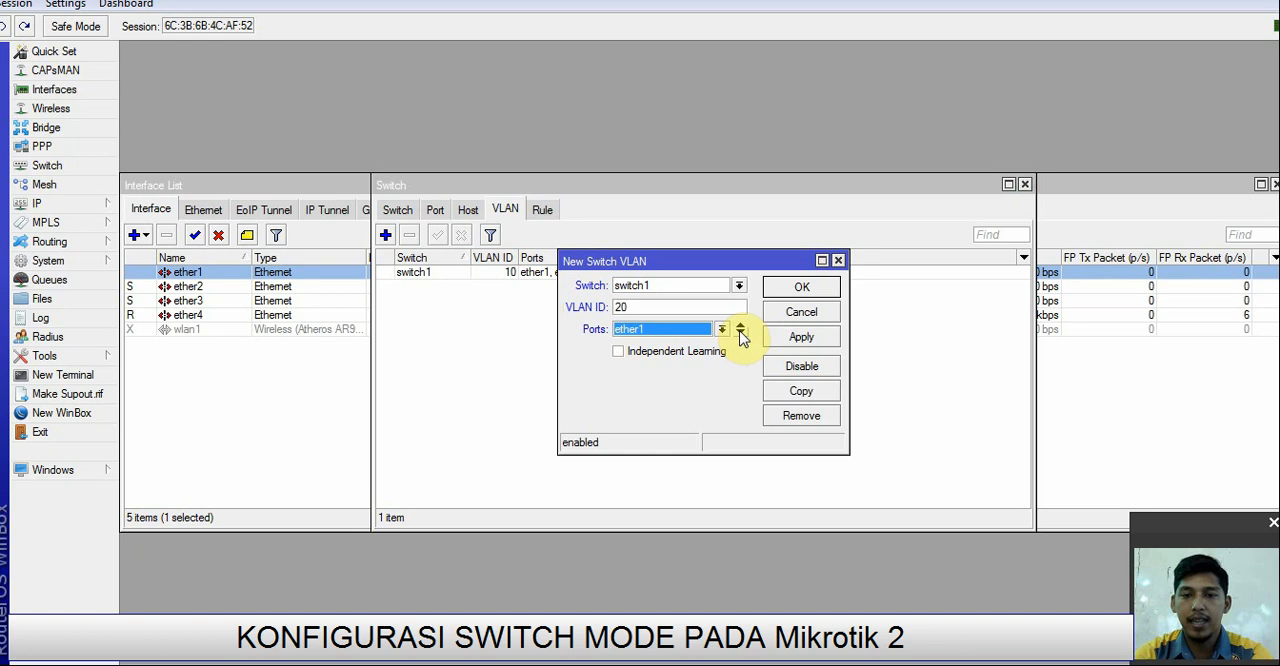
pyautogui.click(740, 333)
pyautogui.click(723, 352)
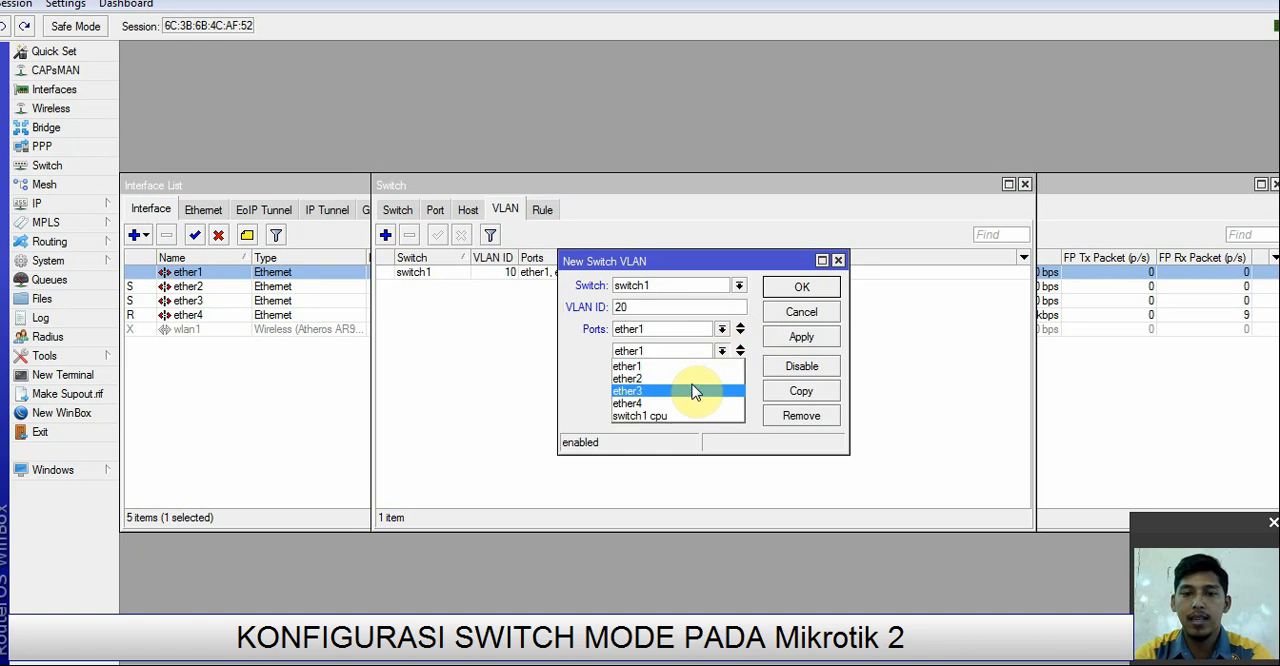
pyautogui.click(691, 384)
pyautogui.click(801, 340)
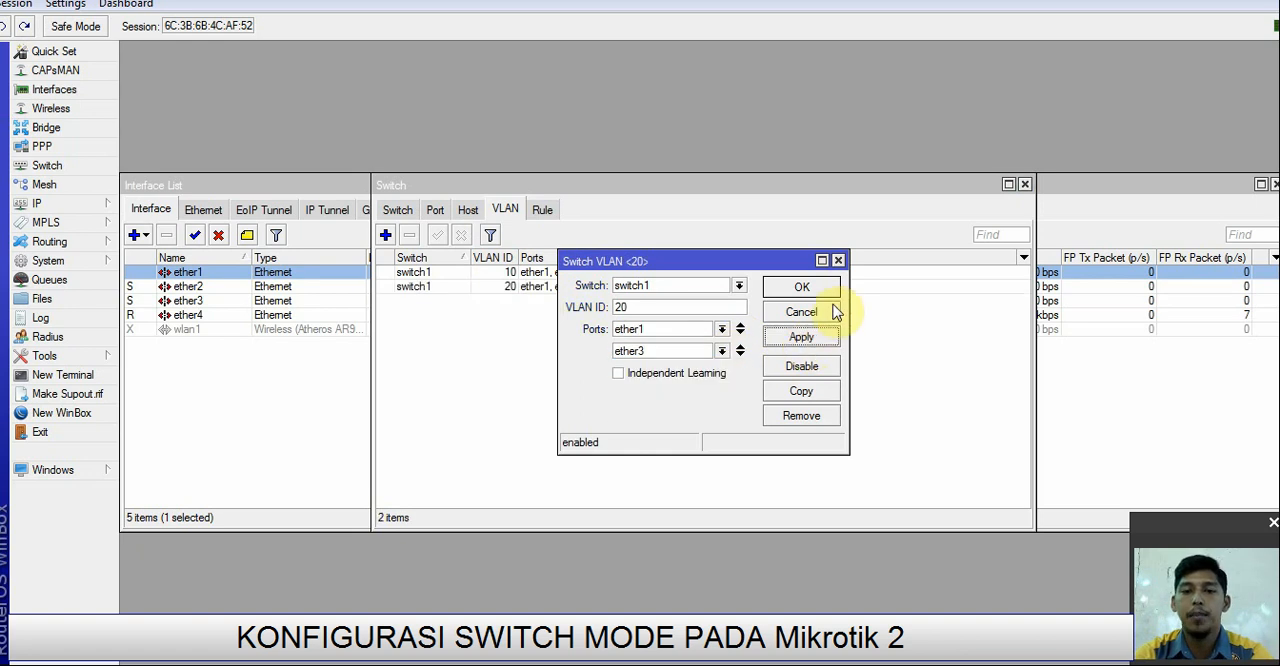
pyautogui.click(805, 287)
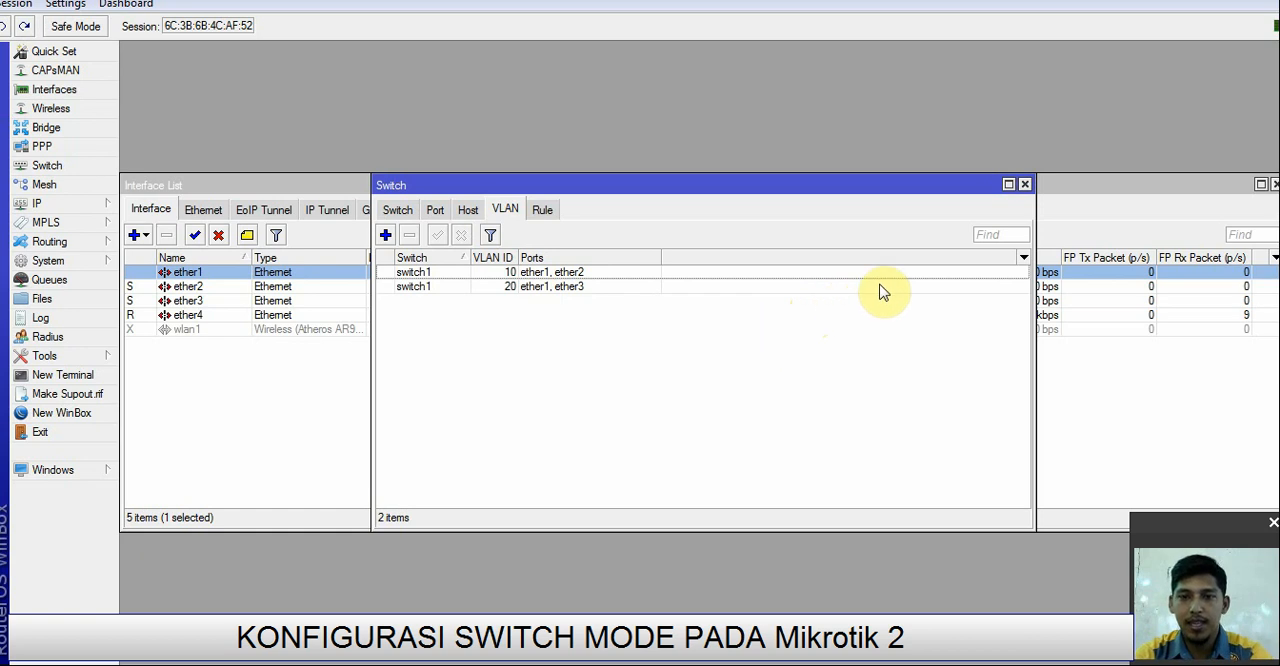
# Step: Close the switch settings, check the ether1 interface in the interface list and close the list
pyautogui.click(1025, 184)
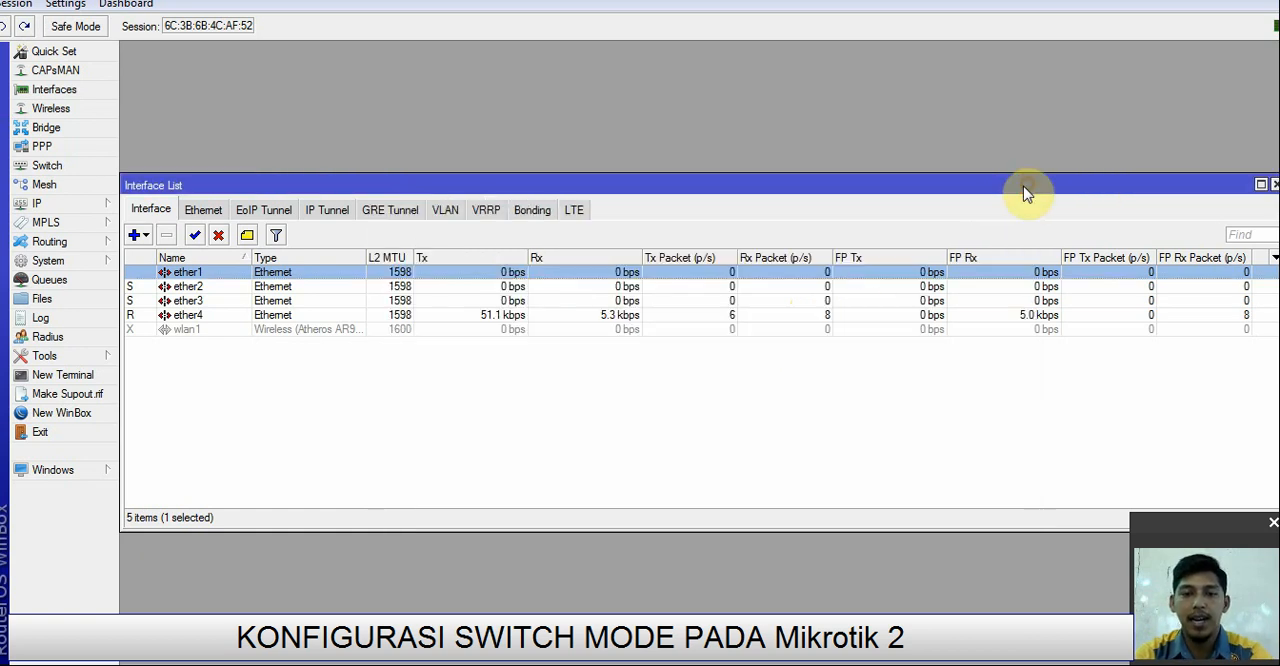
pyautogui.click(917, 414)
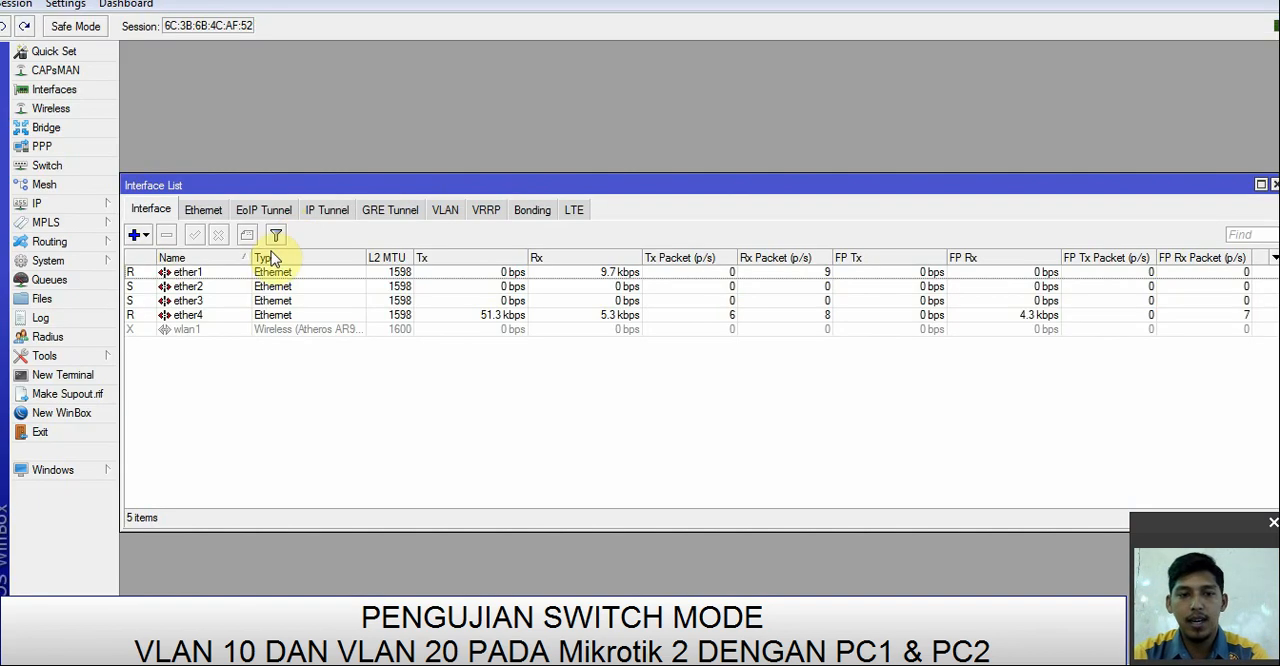
pyautogui.click(222, 273)
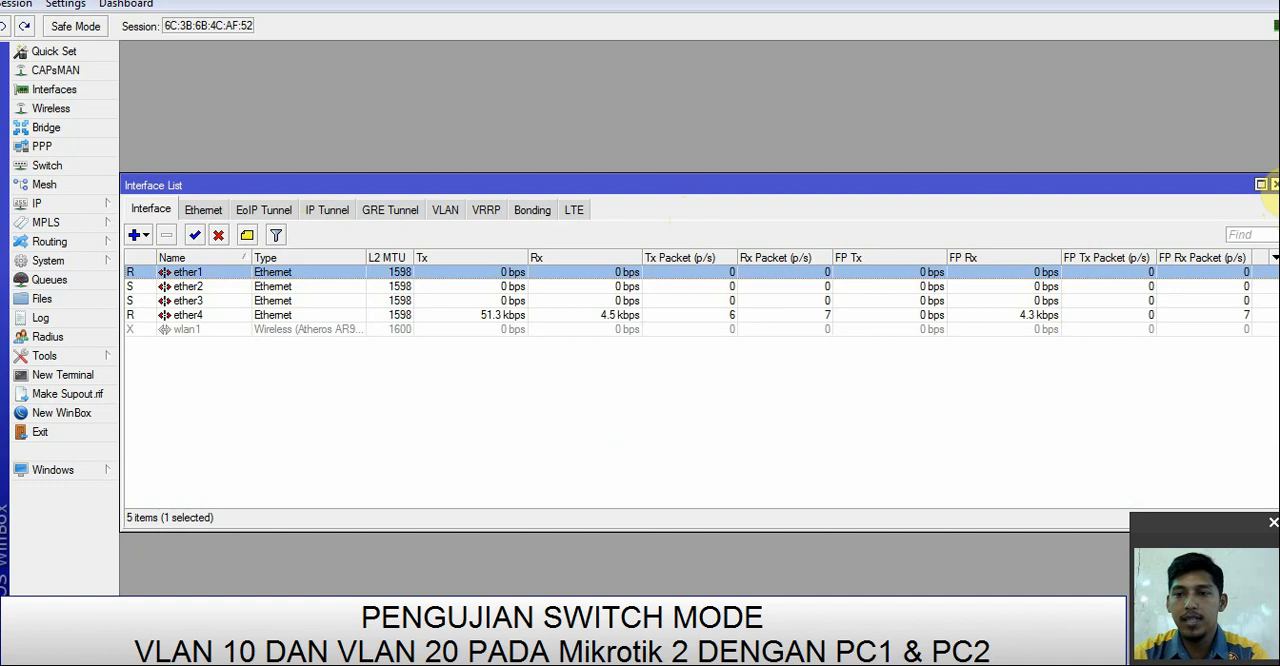
pyautogui.click(1274, 184)
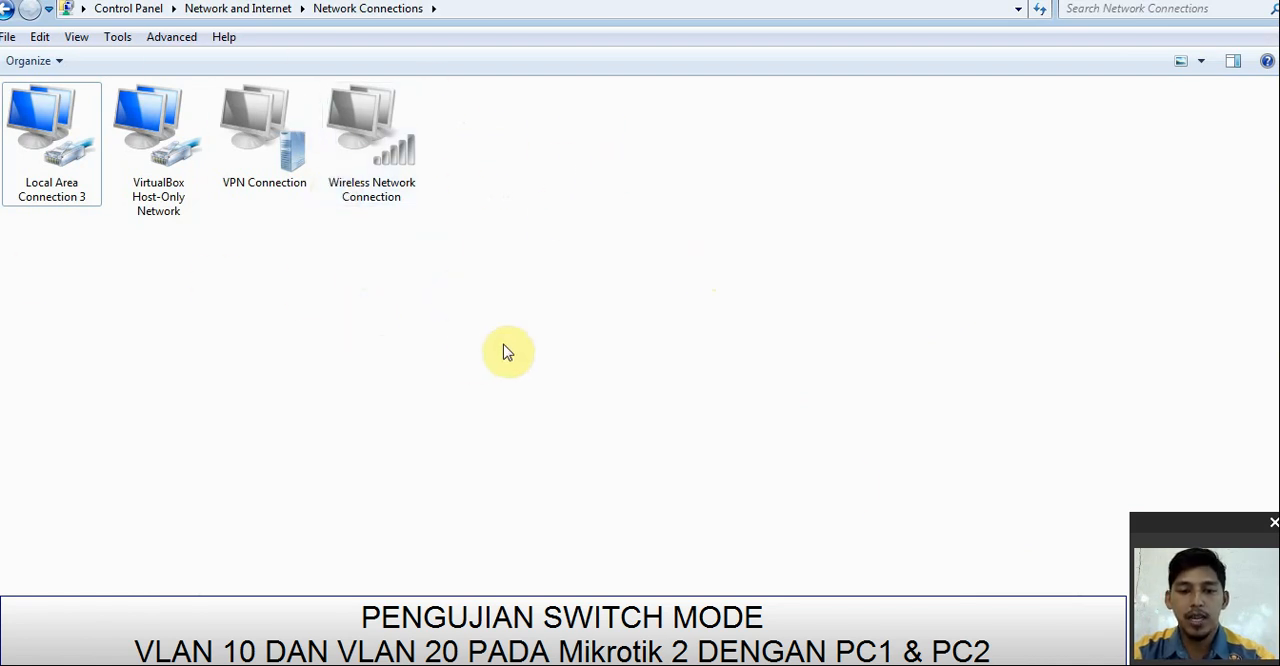
# Step: Check the topology diagram and the network connection details of Local Area Connection 3, then close its status dialogs
pyautogui.click(1000, 655)
pyautogui.click(960, 655)
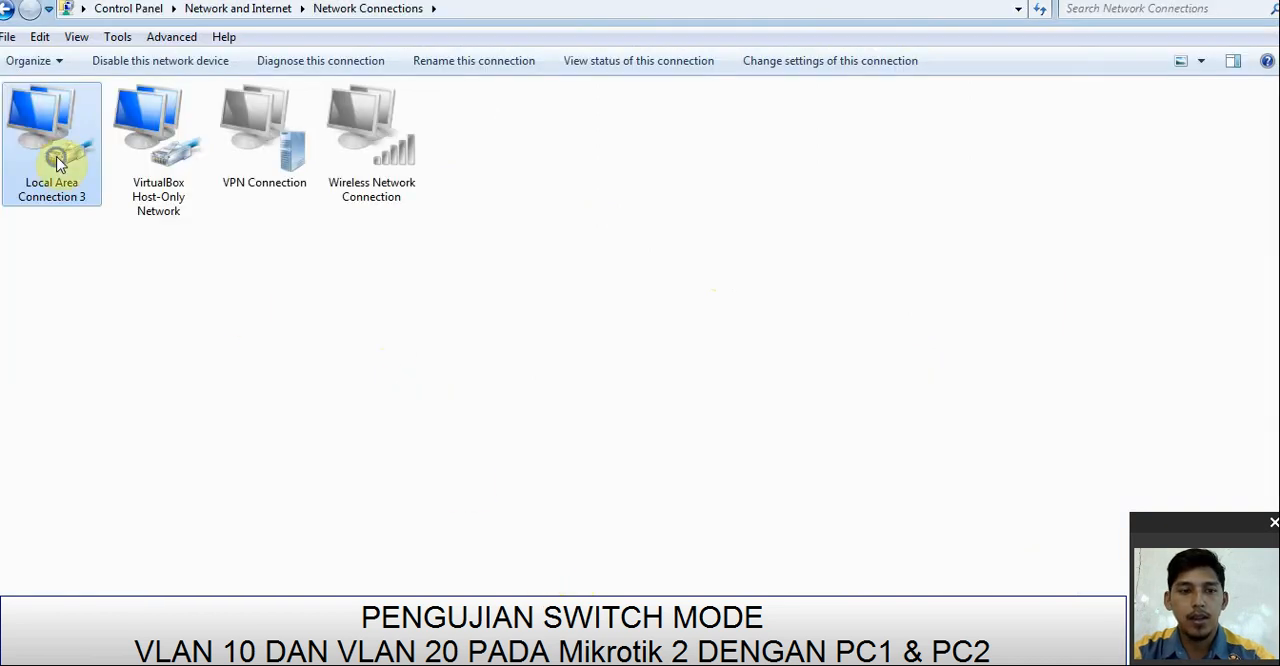
pyautogui.rightClick(58, 156)
pyautogui.click(105, 190)
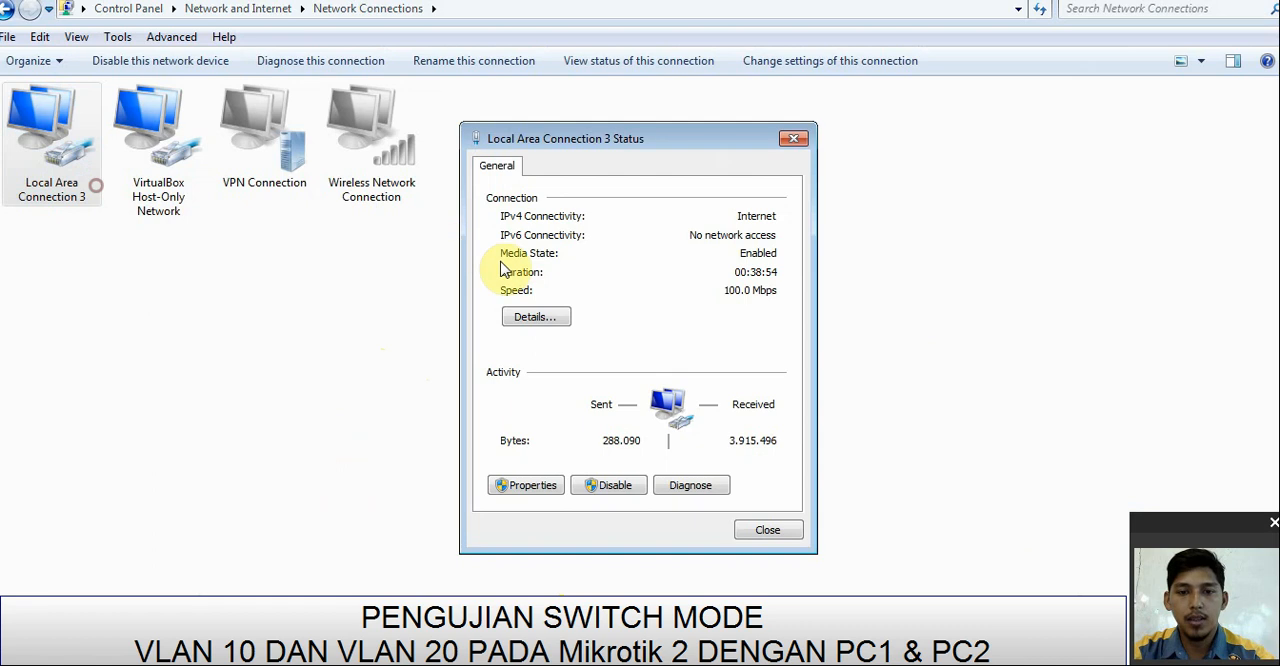
pyautogui.click(530, 316)
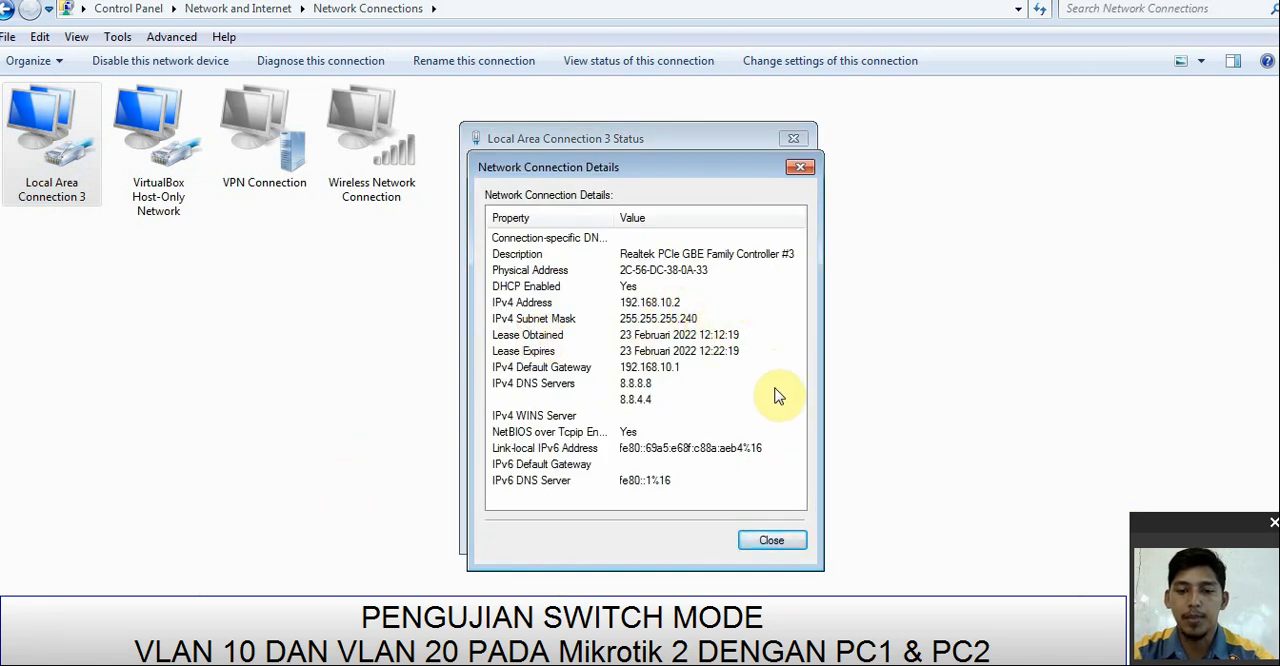
pyautogui.click(770, 540)
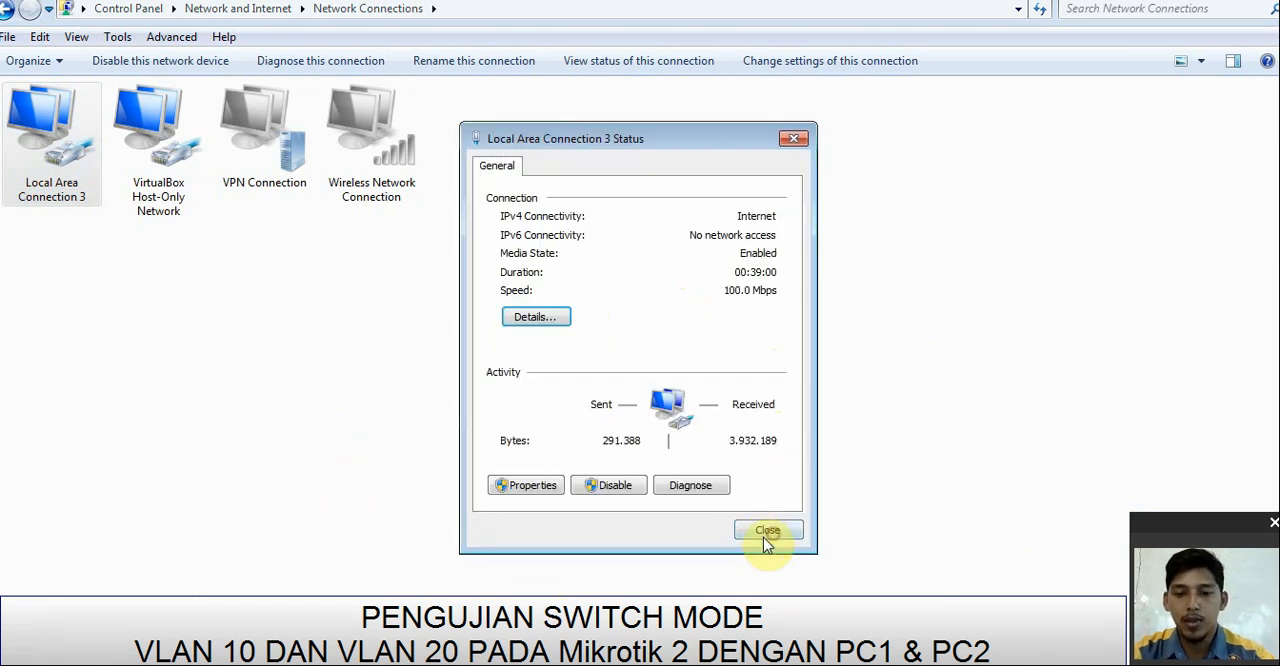
pyautogui.click(762, 533)
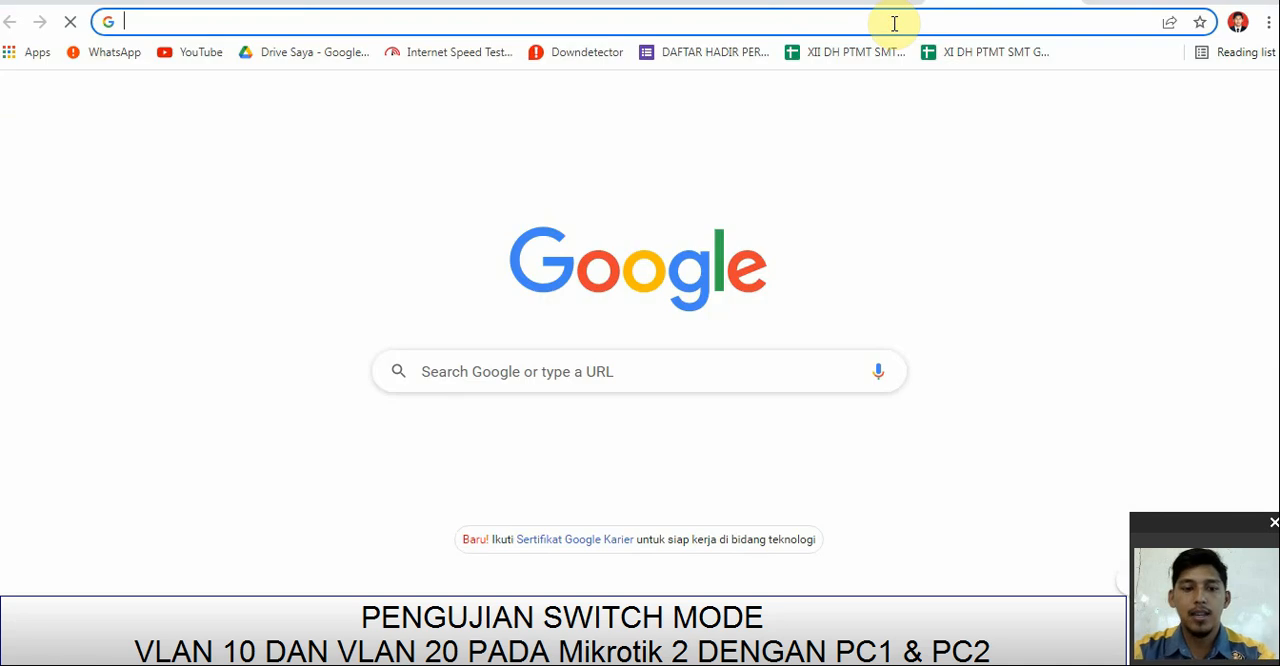
# Step: Open detik.com in the browser to test internet access
pyautogui.write('DETIk.com')
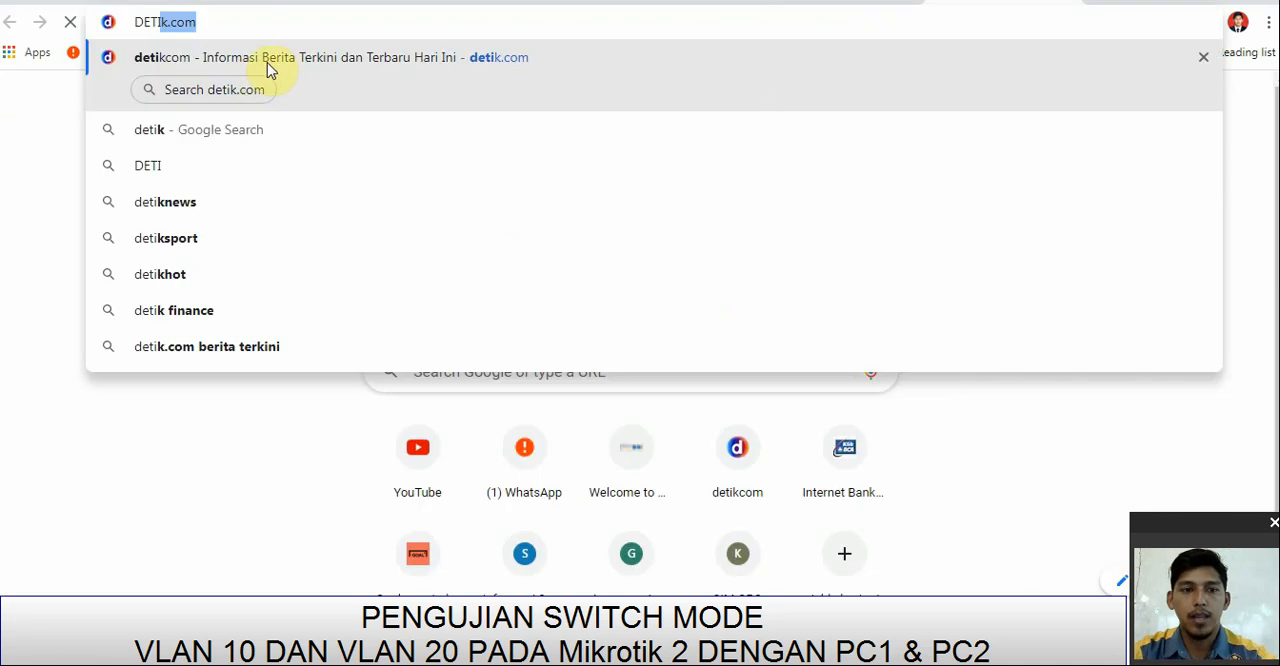
pyautogui.press('Return')
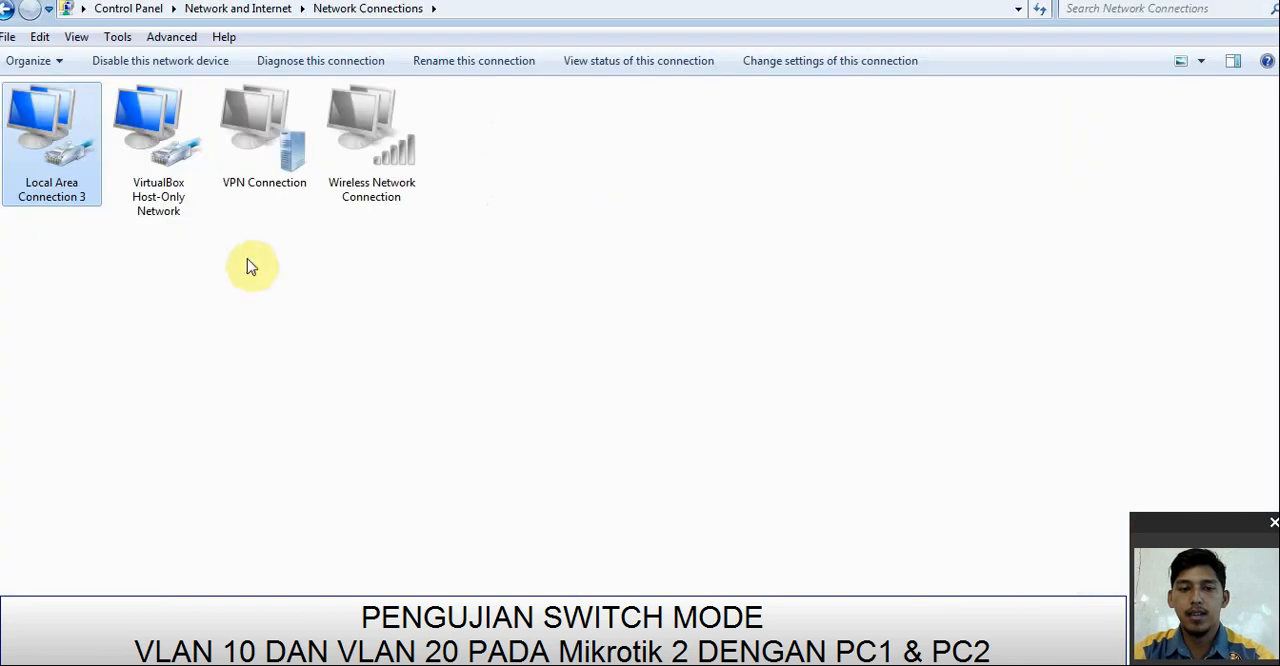
# Step: Switch to Network Connections, check the TCP/IPv4 properties of Local Area Connection 3 and close the dialogs
pyautogui.click(246, 260)
pyautogui.click(55, 135)
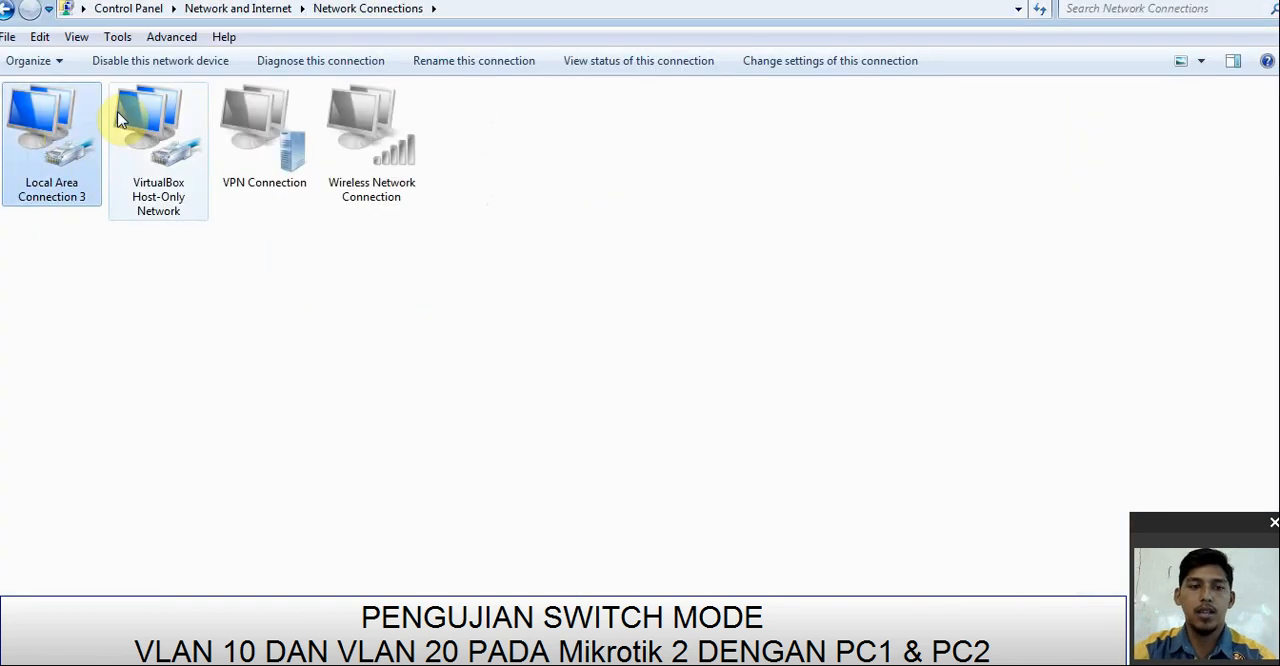
pyautogui.rightClick(57, 148)
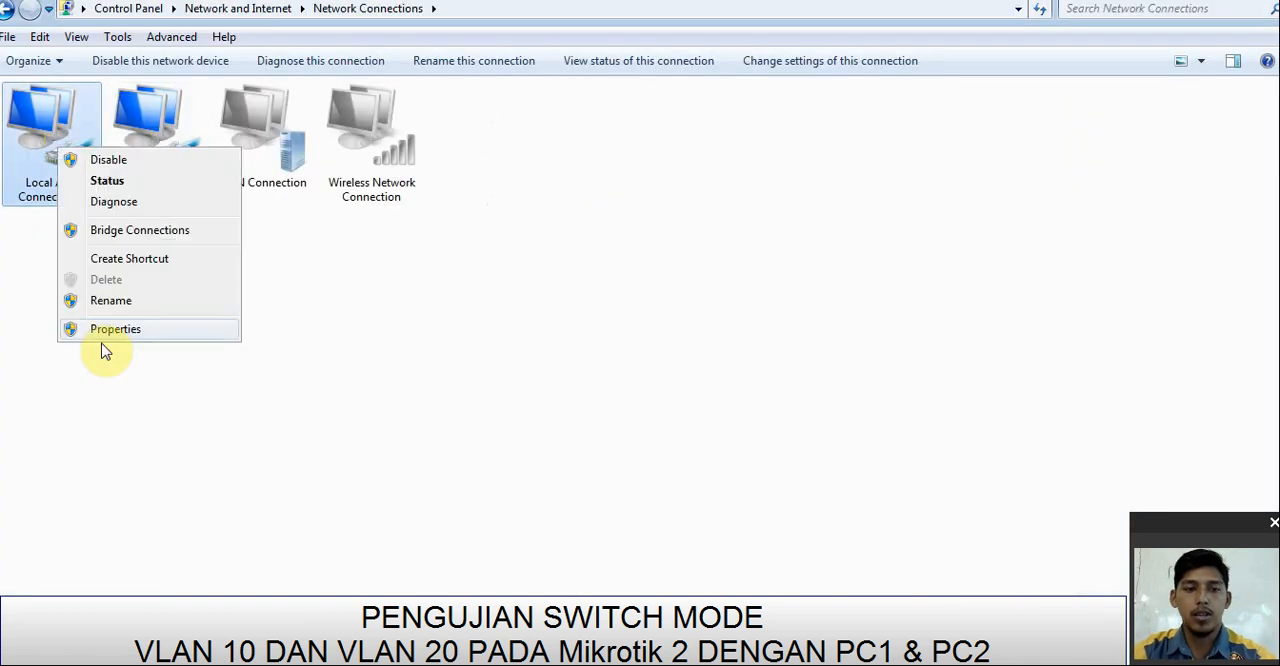
pyautogui.click(106, 330)
pyautogui.click(232, 291)
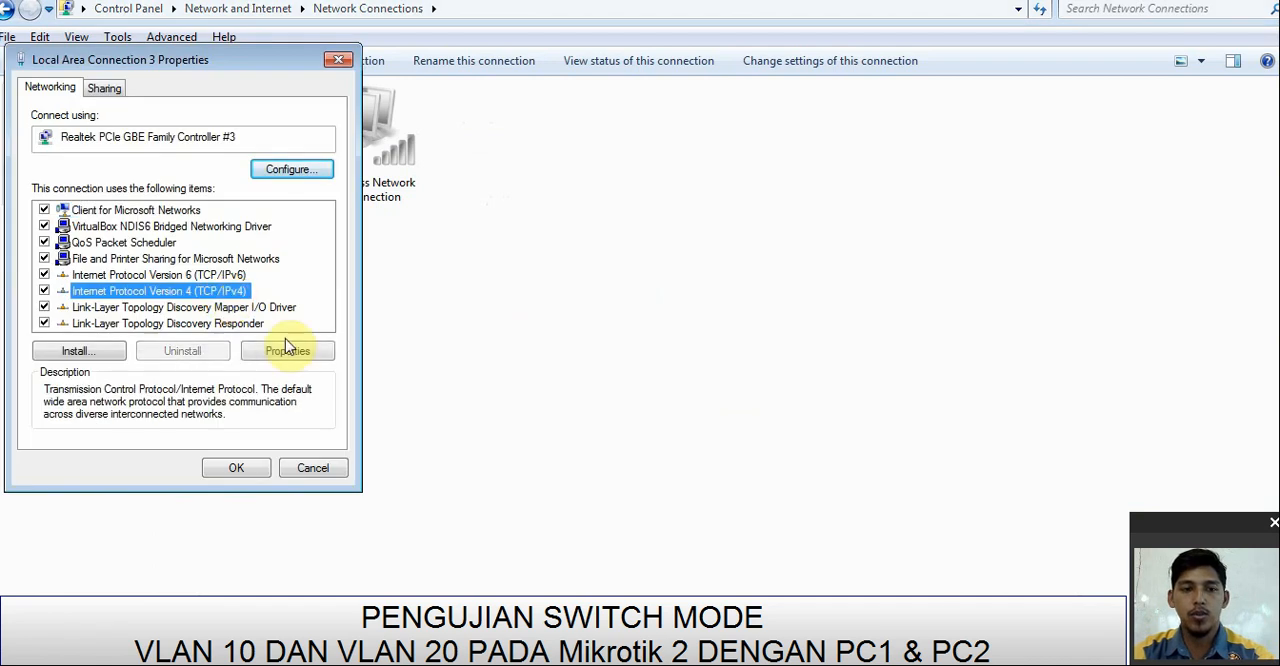
pyautogui.click(287, 348)
pyautogui.click(288, 521)
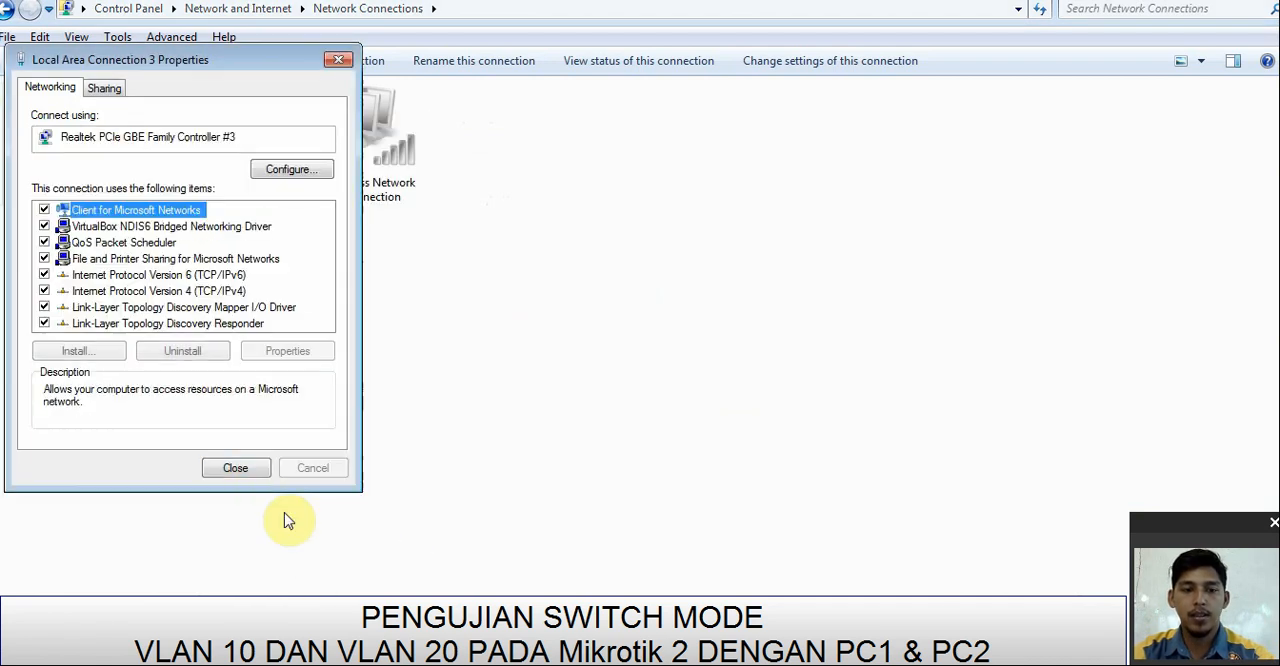
pyautogui.click(240, 470)
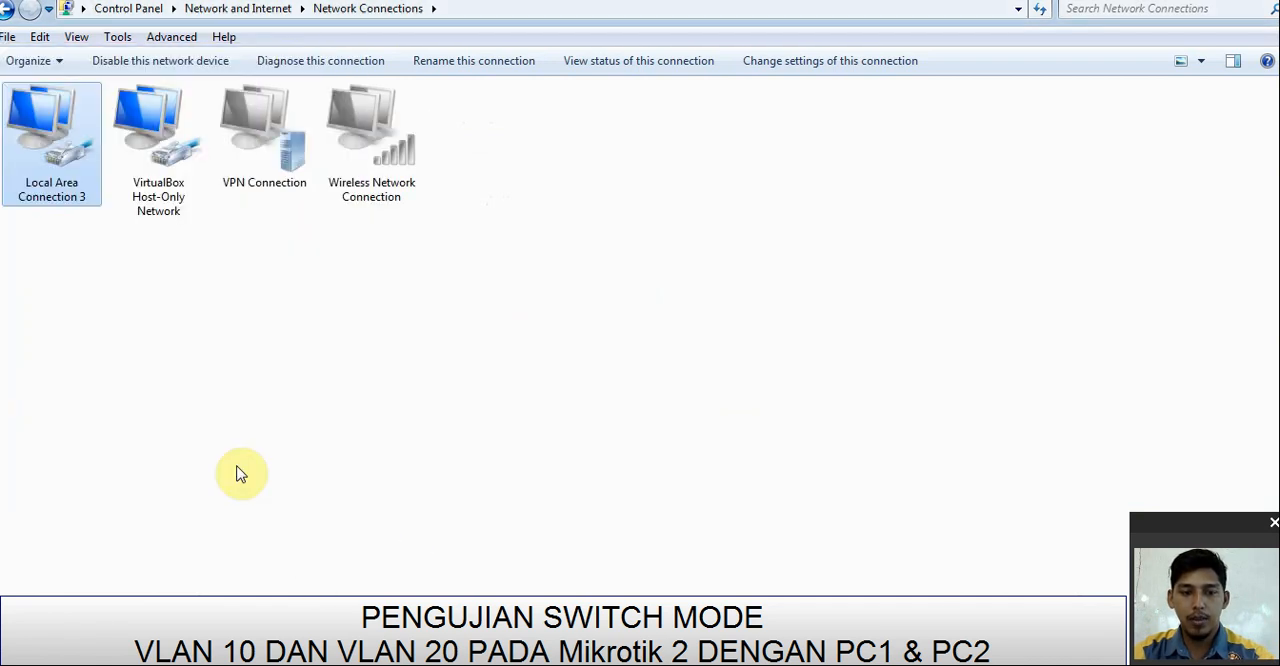
# Step: Check the network connection details of Local Area Connection 3 against the topology diagram, then close its status dialogs
pyautogui.rightClick(42, 150)
pyautogui.click(86, 174)
pyautogui.click(540, 317)
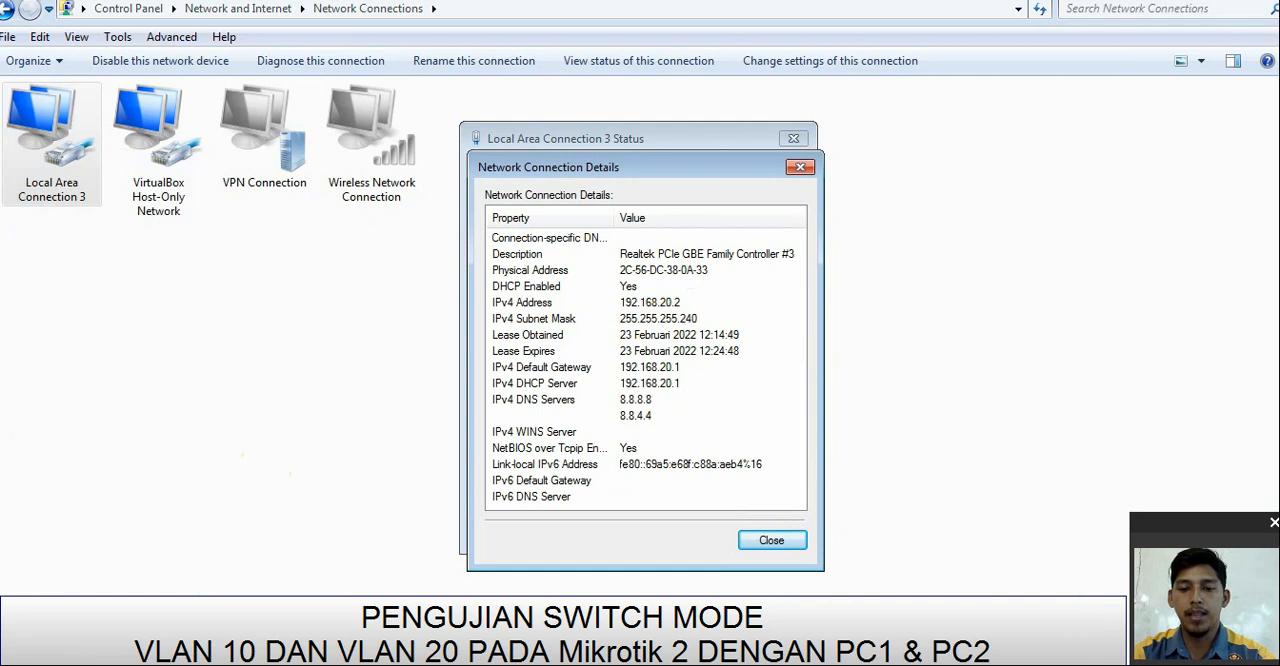
pyautogui.click(700, 660)
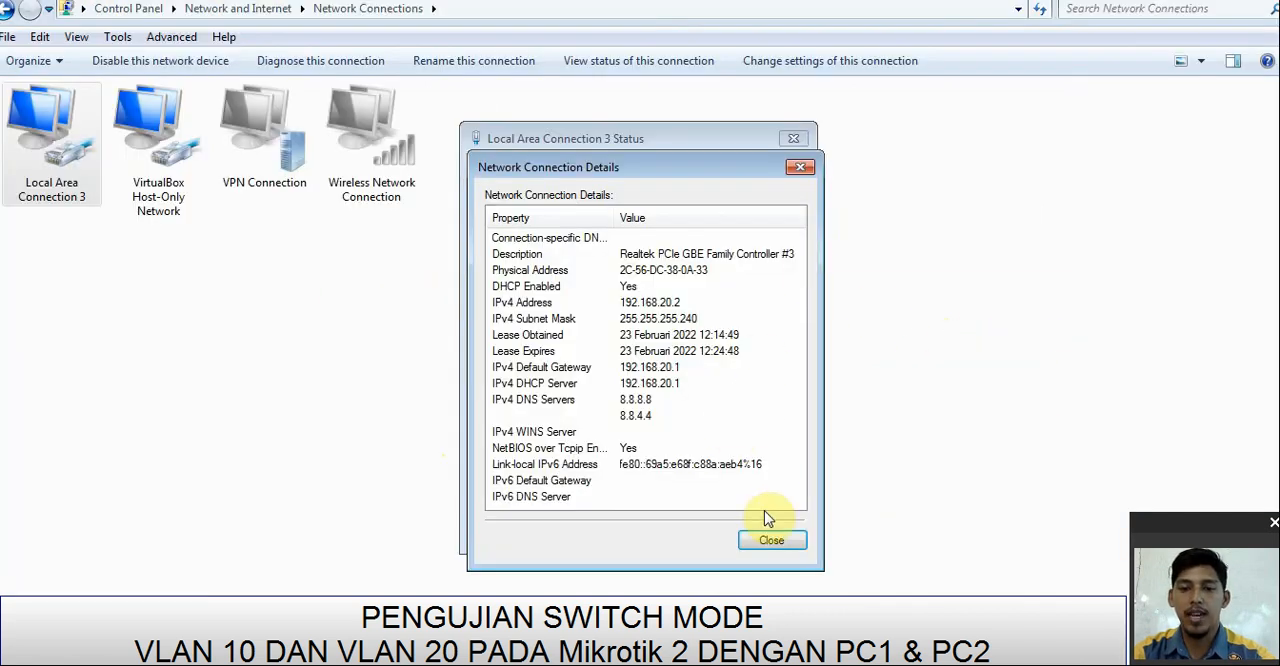
pyautogui.click(766, 538)
pyautogui.click(766, 533)
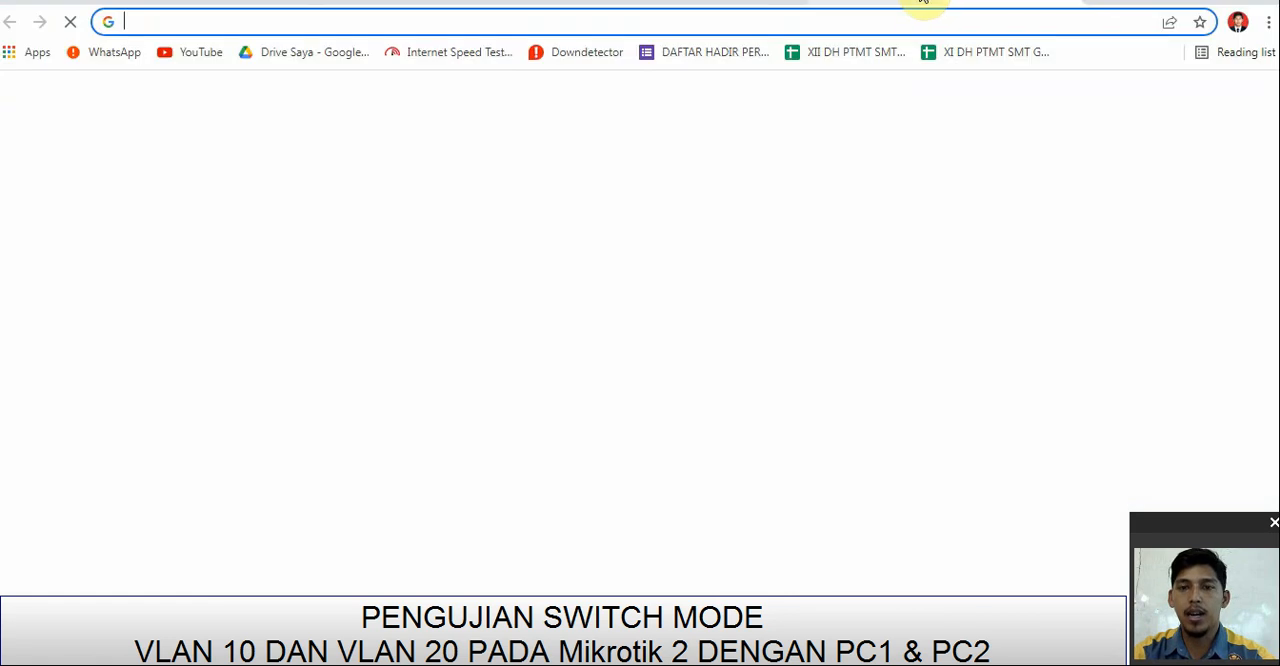
# Step: Open mikrotik.co.id in the browser to test internet access and look over the page
pyautogui.write('MIKROTI')
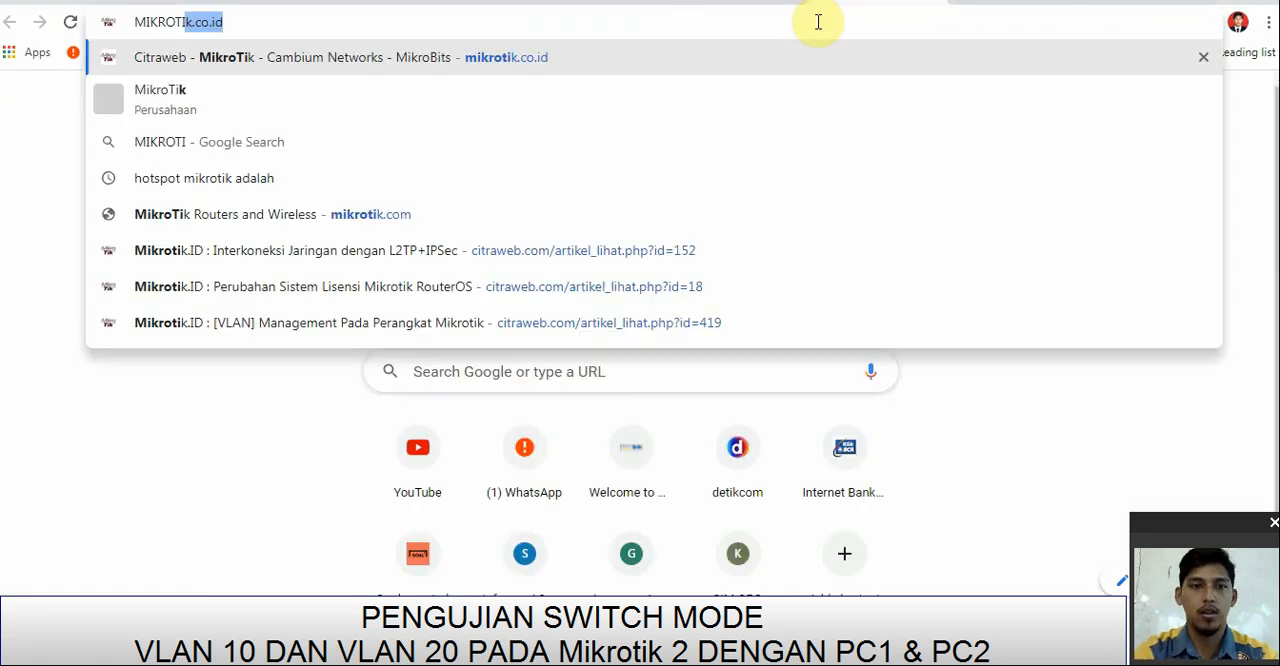
pyautogui.click(452, 48)
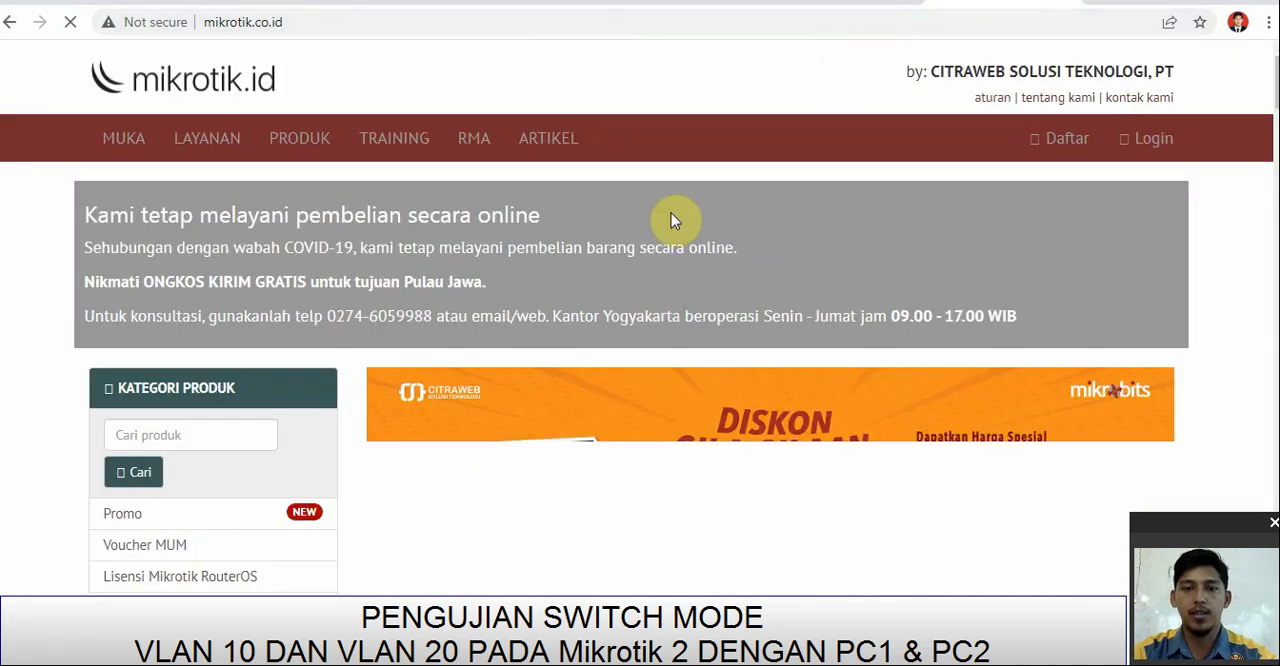
pyautogui.scroll(-1, 555, 288)
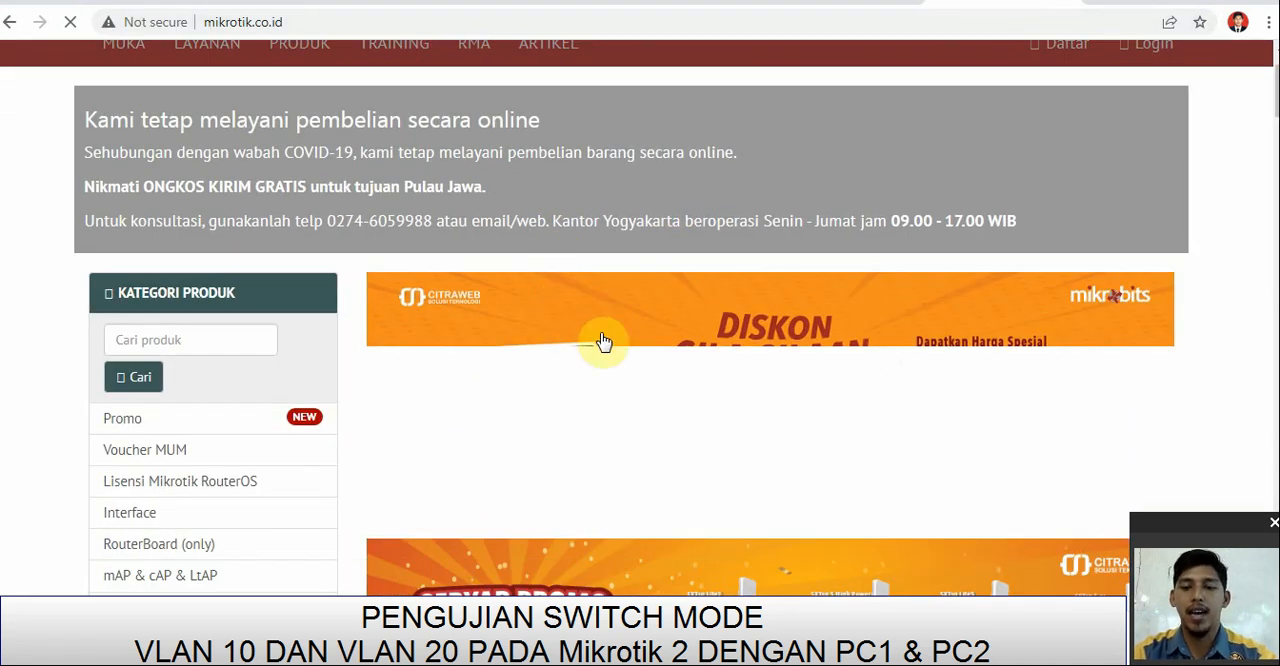
pyautogui.scroll(1, 640, 371)
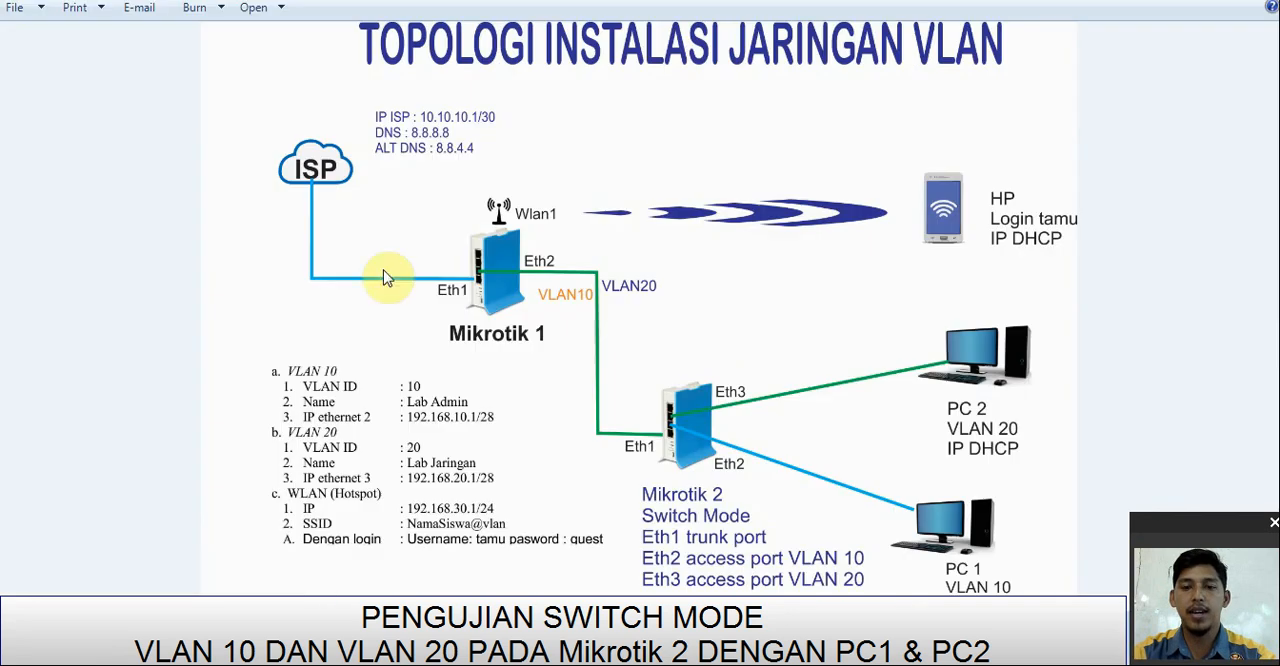